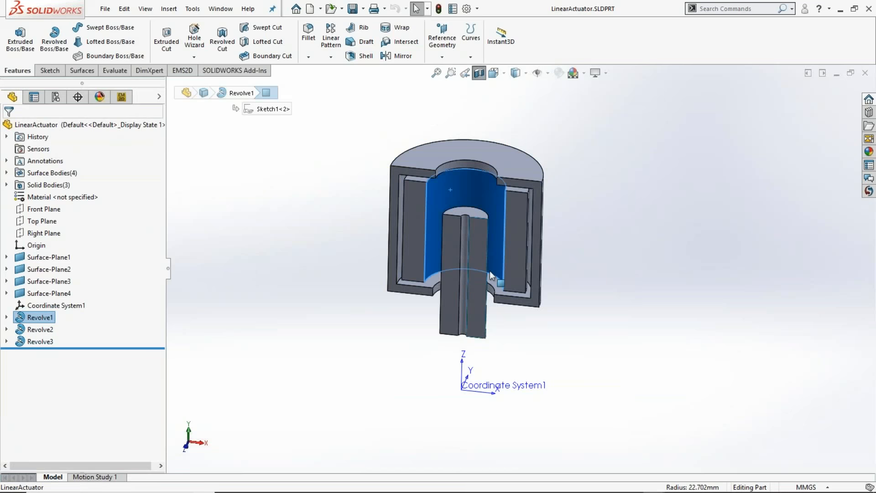
pyautogui.click(478, 265)
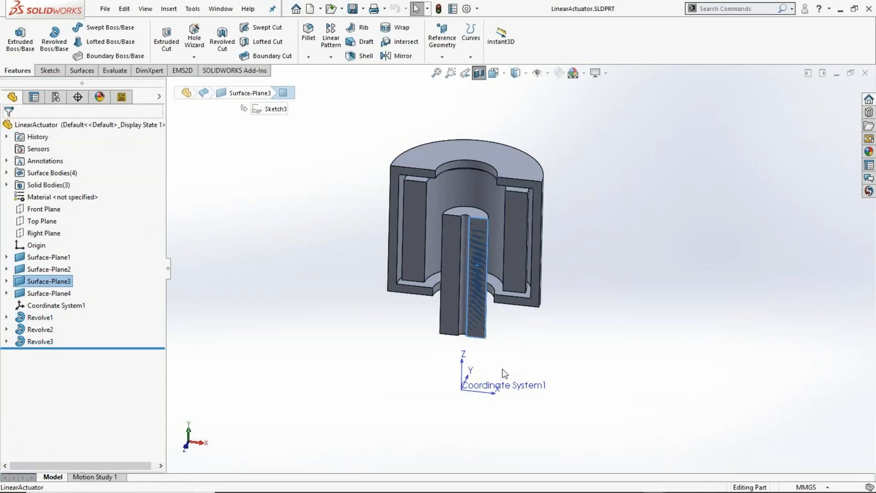
pyautogui.click(476, 214)
pyautogui.click(655, 341)
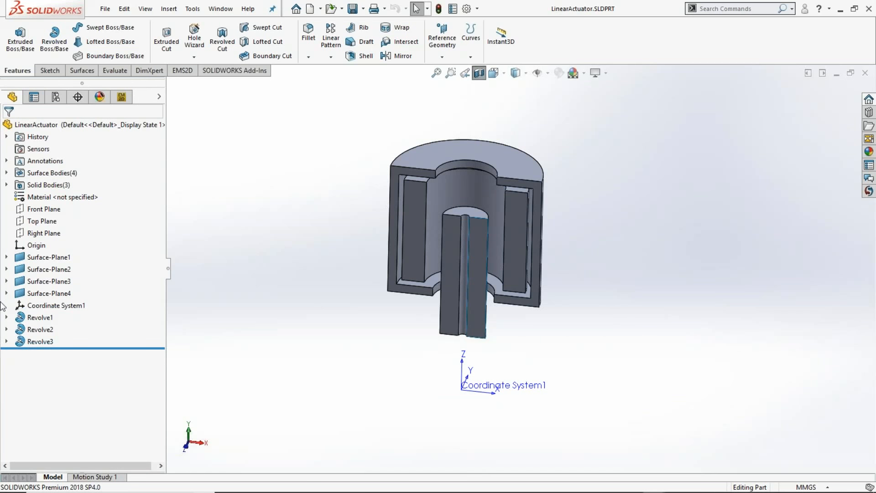
# - Hide the three solid bodies Revolve1, Revolve2 and Revolve3 so only the planar surface bodies are displayed
pyautogui.click(7, 184)
pyautogui.click(48, 197)
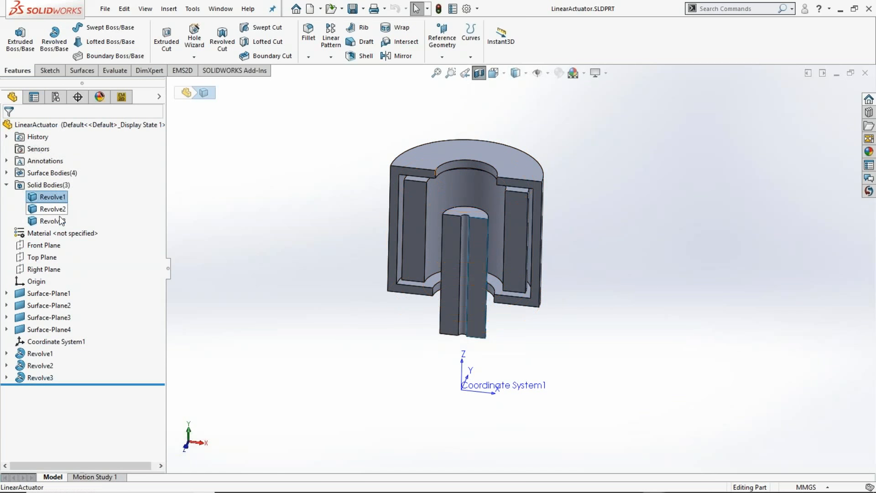
pyautogui.keyDown('shift'); pyautogui.click(52, 221); pyautogui.keyUp('shift')
pyautogui.click(69, 202)
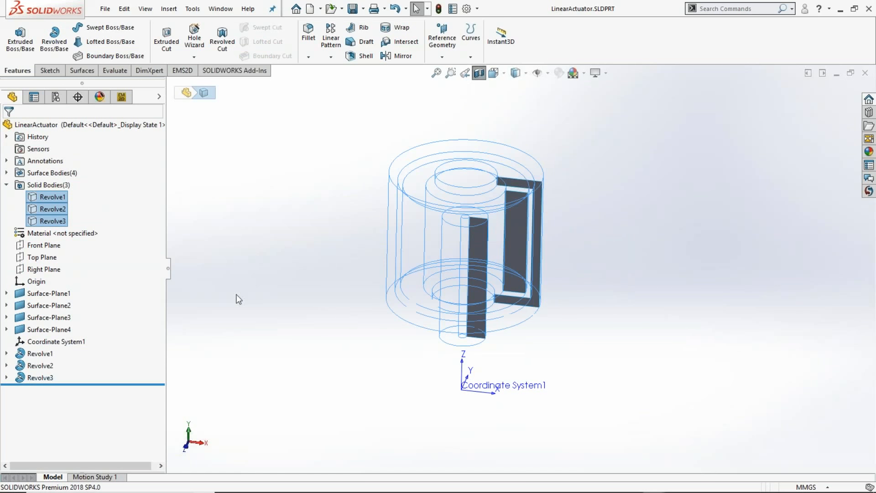
pyautogui.moveTo(702, 320); pyautogui.dragTo(698, 295, button='middle')
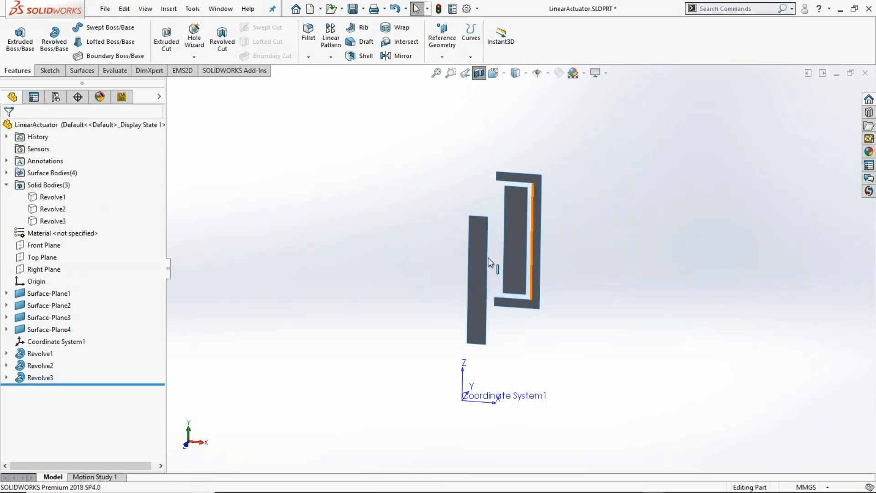
# - Show the hidden Surface-Plane4 surface body that surrounds the actuator cross-section
pyautogui.rightClick(46, 333)
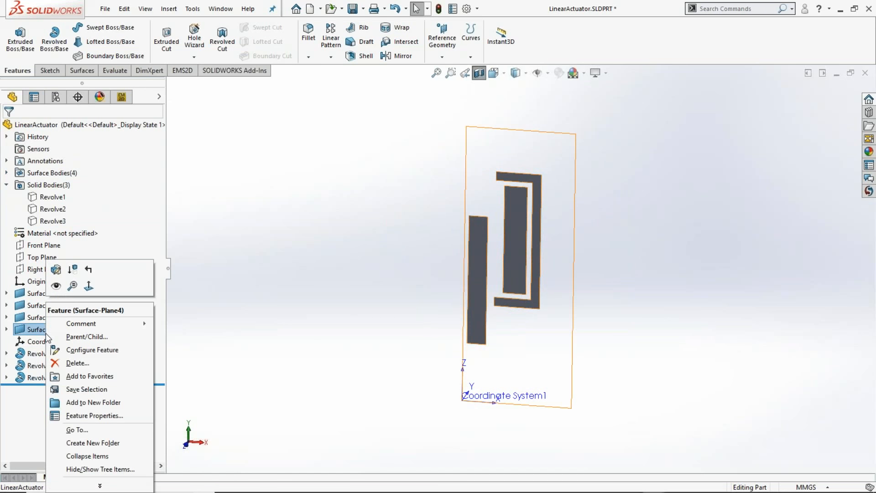
pyautogui.click(56, 286)
pyautogui.click(648, 380)
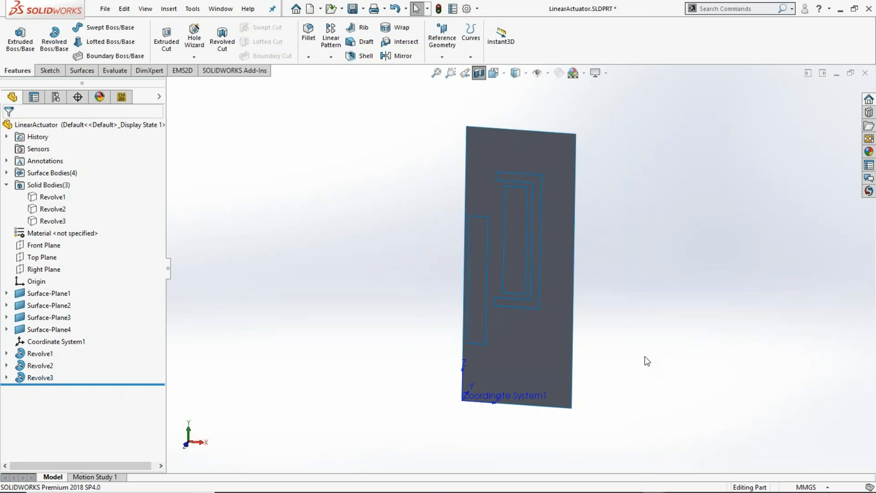
# - Examine the four planar surfaces, Surface-Plane1 to Surface-Plane4, that make up the actuator's half cross-section and its surrounding region, including the axis edge
pyautogui.click(465, 176)
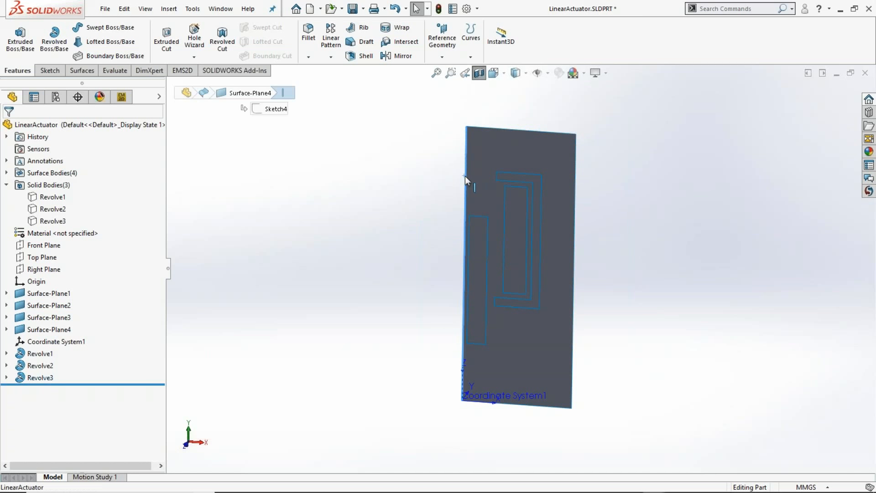
pyautogui.click(609, 336)
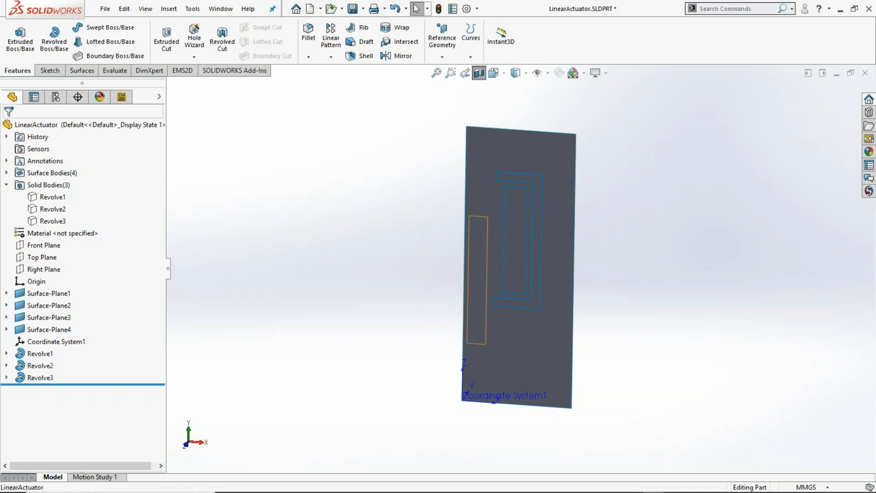
pyautogui.click(475, 294)
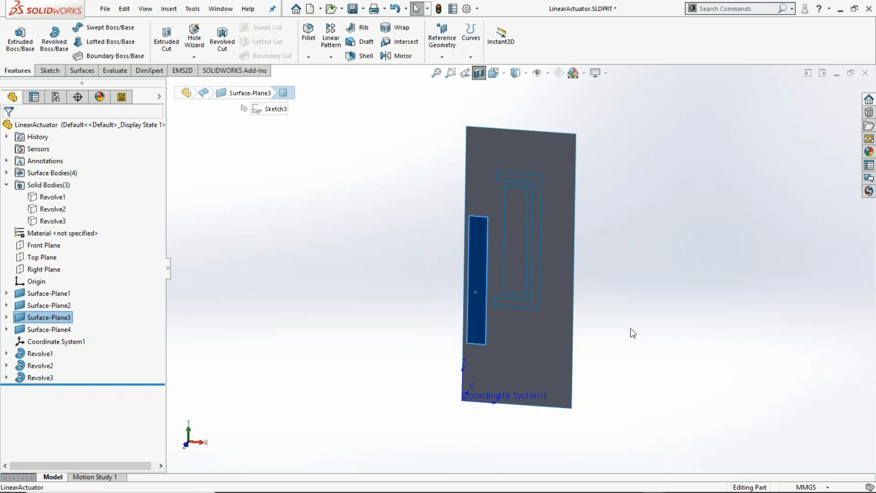
pyautogui.click(510, 261)
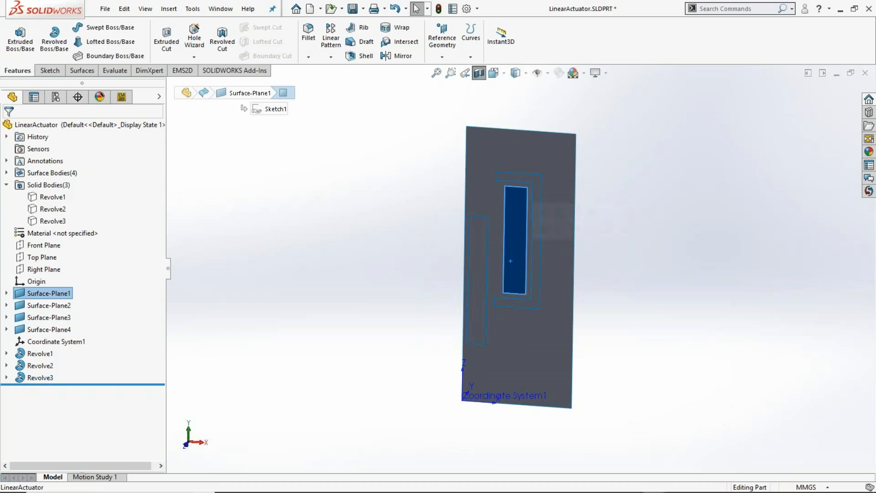
pyautogui.click(511, 303)
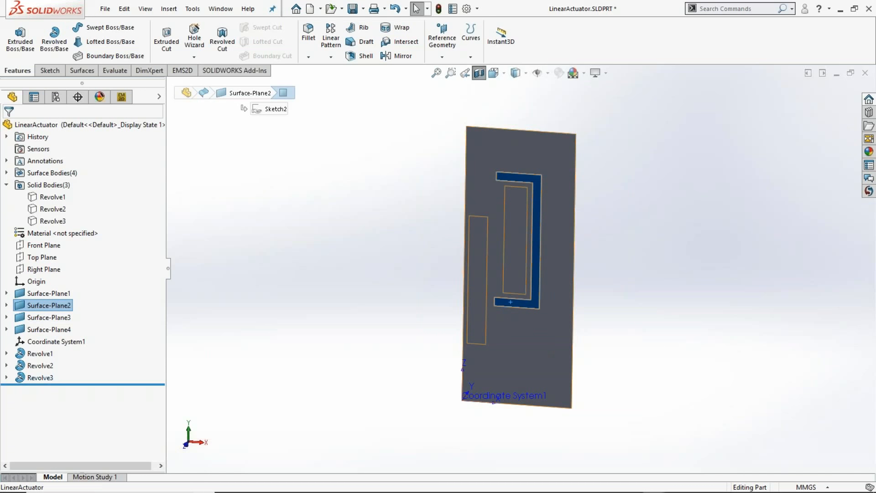
pyautogui.click(550, 337)
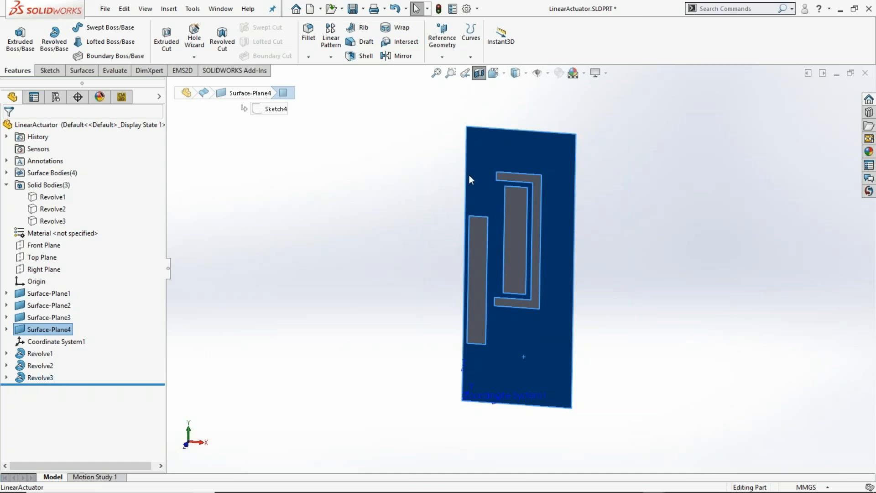
pyautogui.click(615, 297)
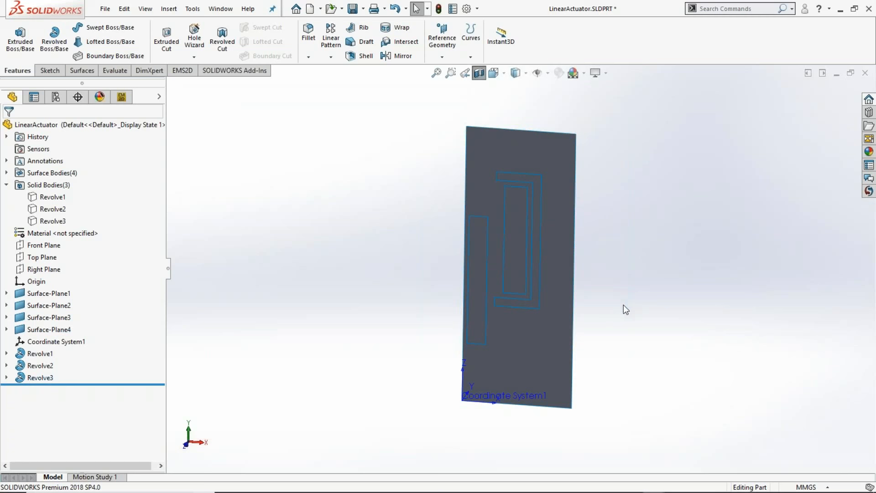
pyautogui.click(49, 293)
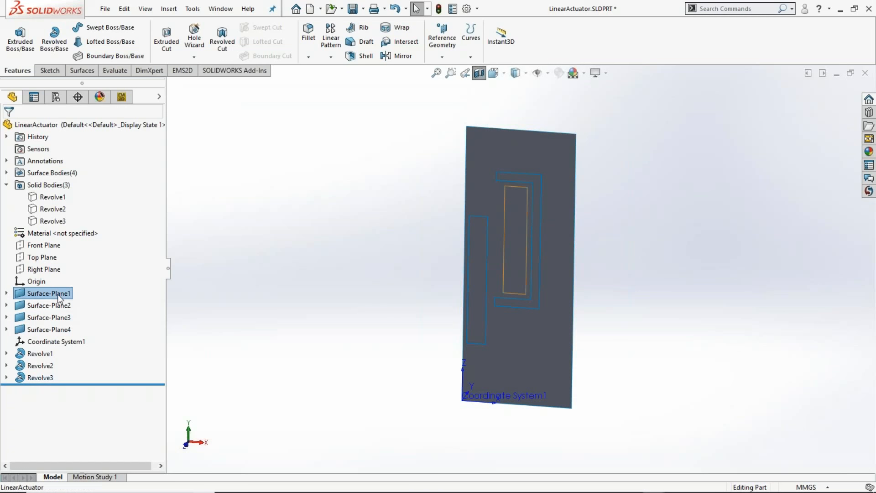
pyautogui.keyDown('ctrl'); pyautogui.click(55, 304); pyautogui.keyUp('ctrl')
pyautogui.keyDown('ctrl'); pyautogui.click(55, 317); pyautogui.keyUp('ctrl')
pyautogui.keyDown('ctrl'); pyautogui.click(60, 330); pyautogui.keyUp('ctrl')
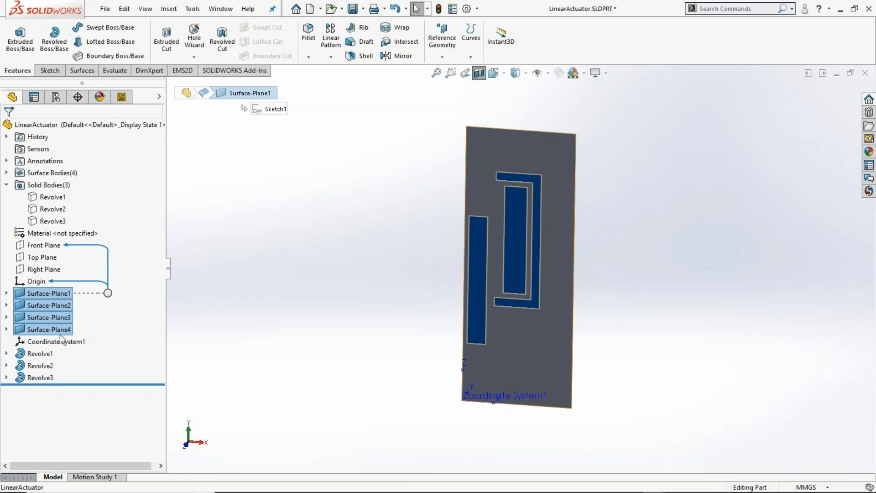
pyautogui.click(287, 294)
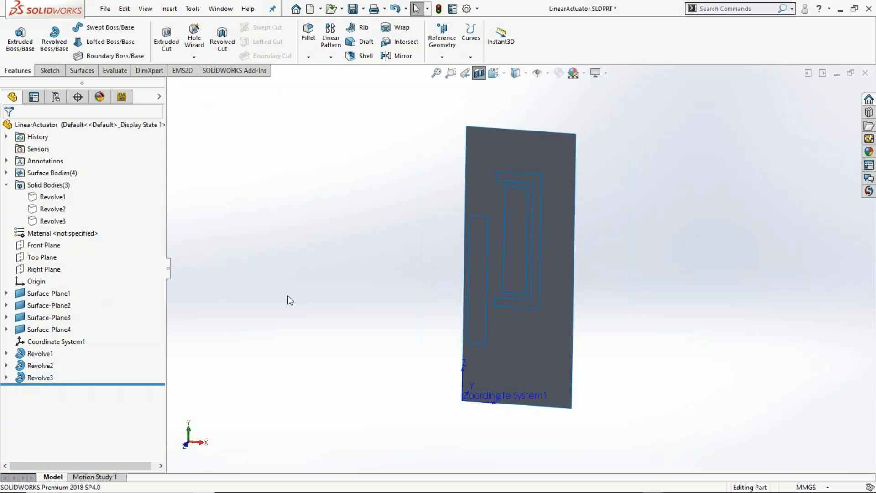
# - Start a new EMWorks2D study for the LinearActuator model with the Magnetostatic analysis type
pyautogui.click(124, 99)
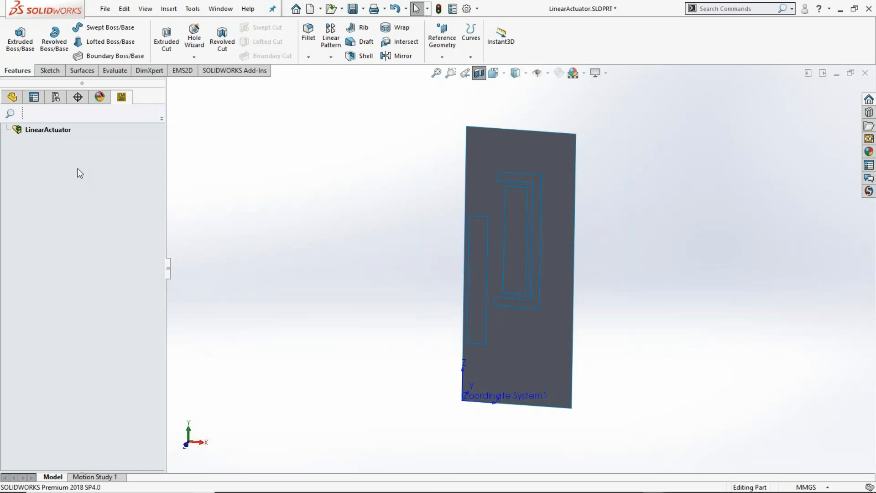
pyautogui.click(62, 130)
pyautogui.rightClick(63, 130)
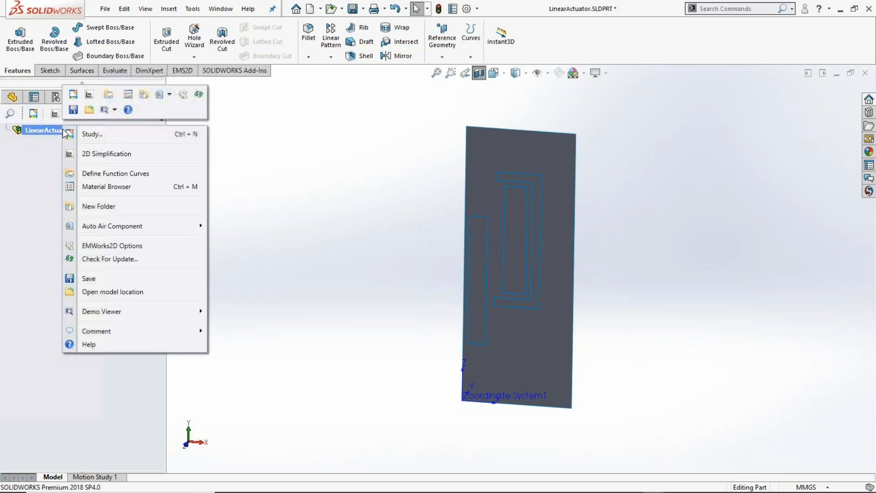
pyautogui.click(116, 134)
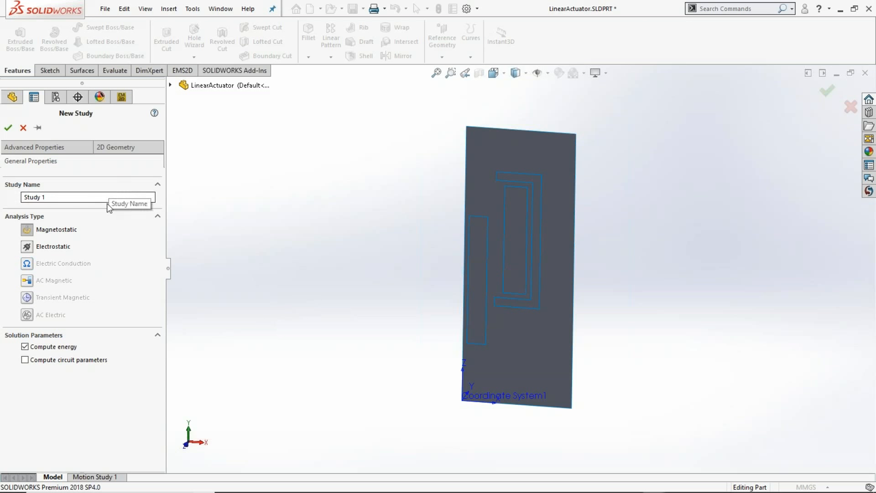
pyautogui.click(30, 231)
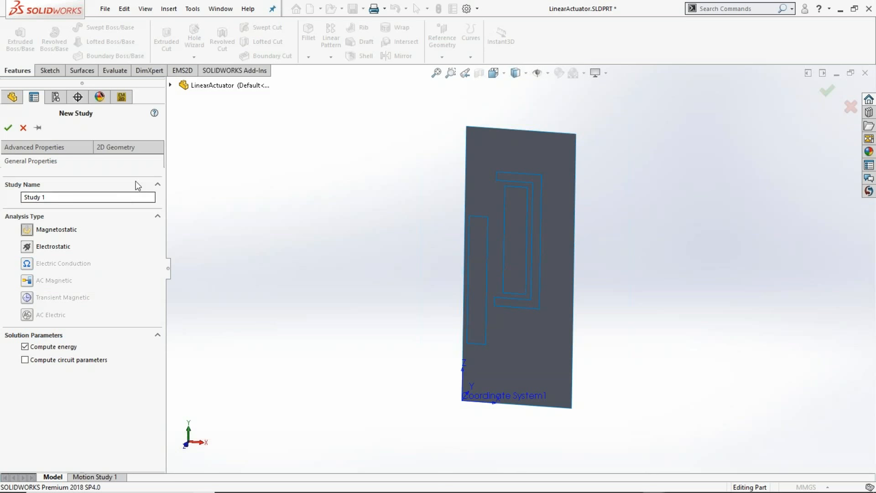
# - Set the study's 2D geometry to Axisymmetric (RZ) with Coordinate System1 as the reference and create the study
pyautogui.click(123, 152)
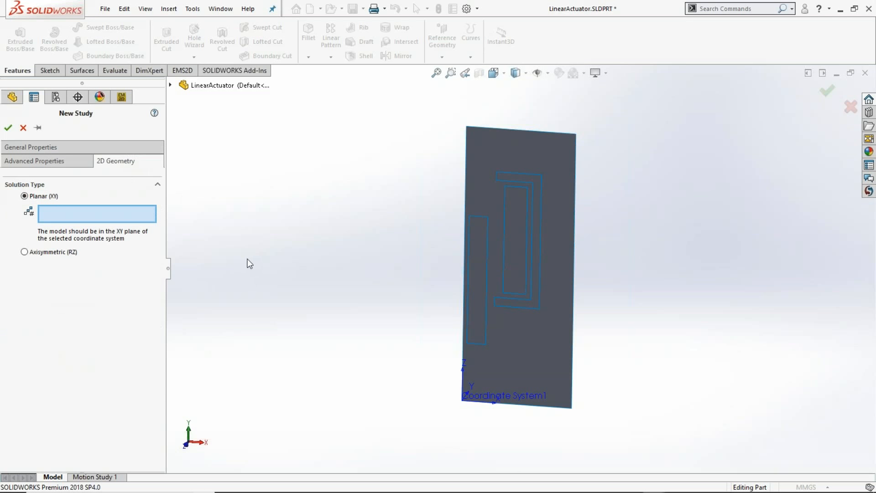
pyautogui.click(57, 252)
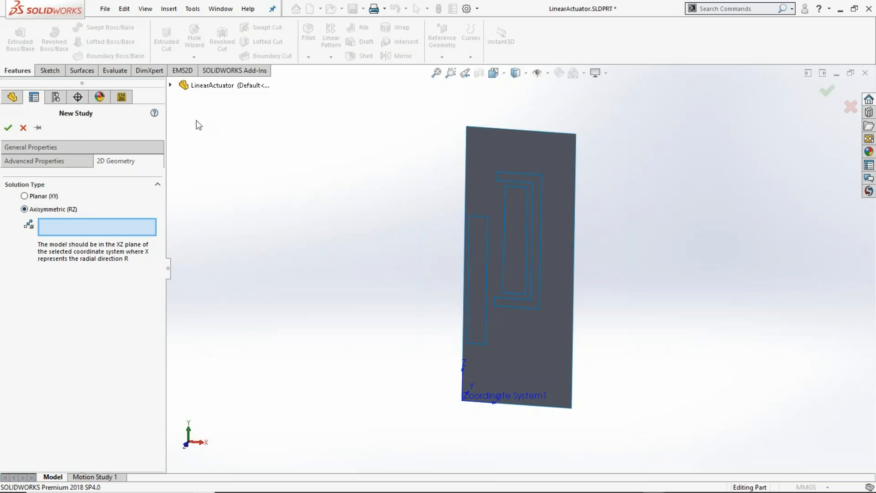
pyautogui.click(171, 86)
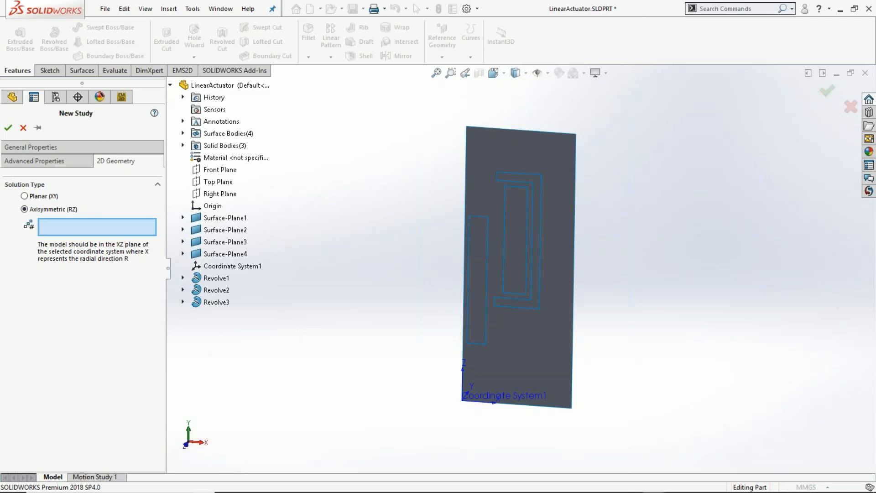
pyautogui.click(233, 266)
# - Apply the Air material from the EMS Materials library to the surrounding surface body Surface-Plane4
pyautogui.scroll(-3, 487, 429)
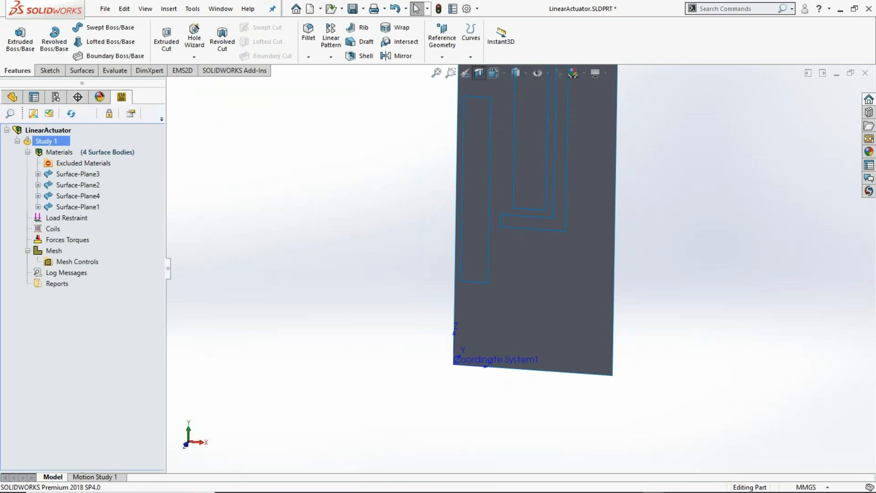
pyautogui.scroll(1, 666, 151)
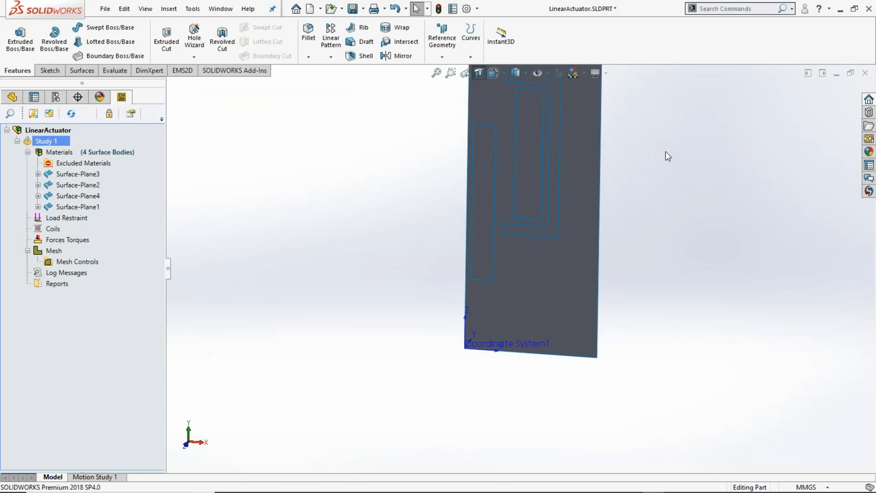
pyautogui.scroll(3, 635, 109)
pyautogui.scroll(-2, 570, 187)
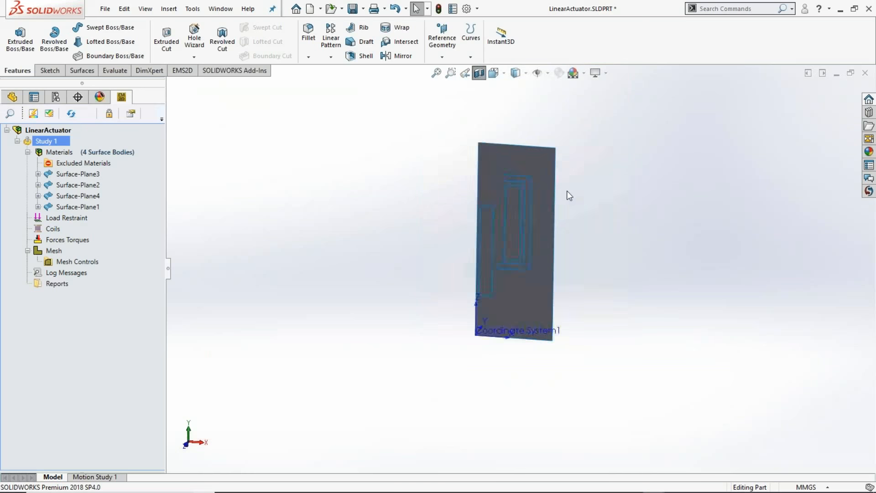
pyautogui.scroll(-1, 566, 208)
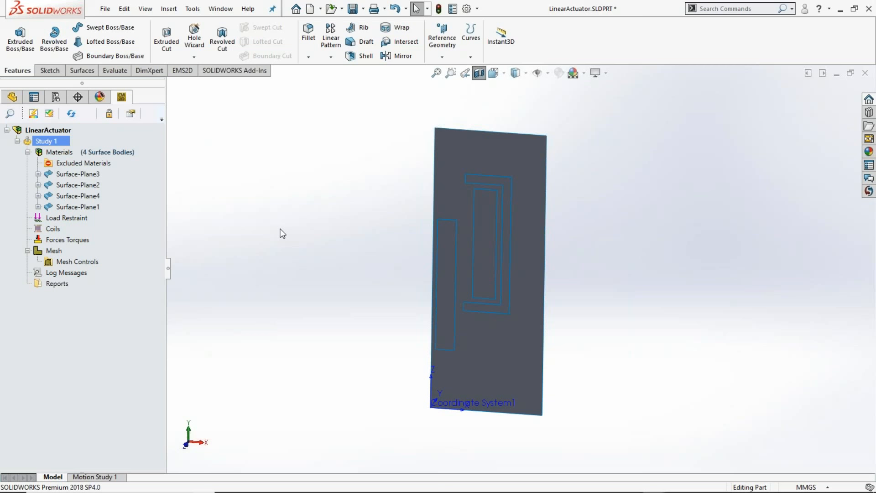
pyautogui.click(507, 358)
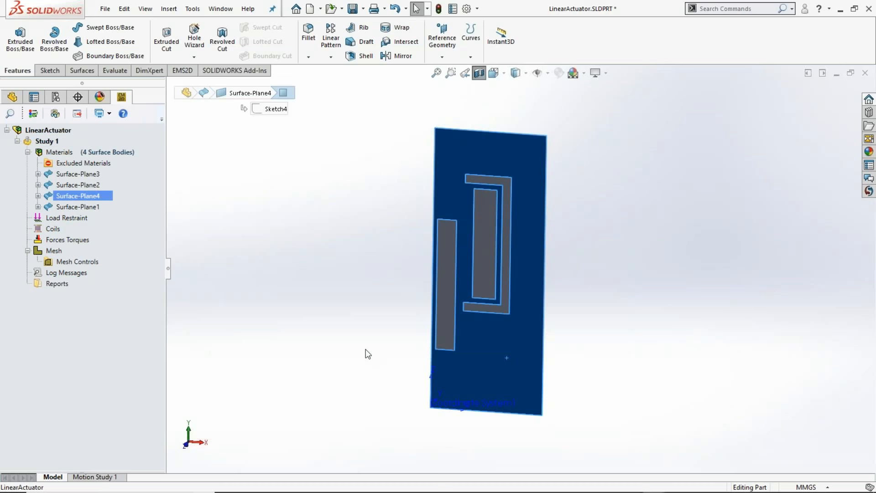
pyautogui.rightClick(64, 197)
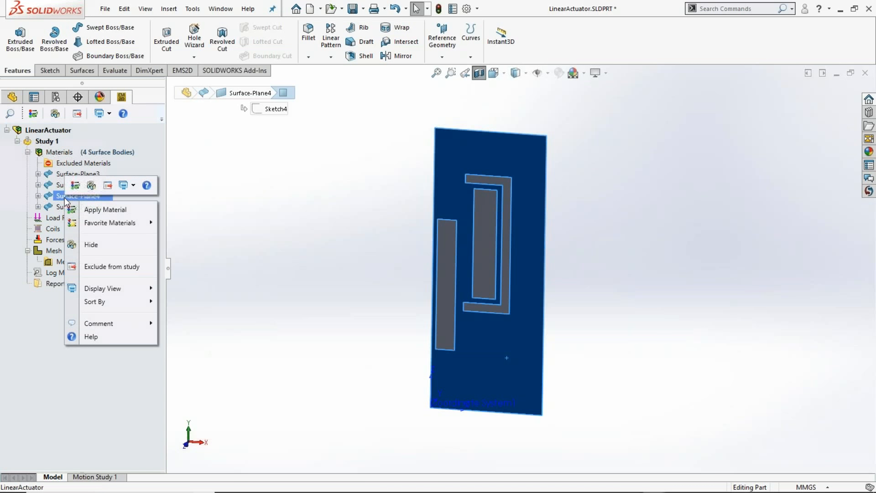
pyautogui.click(89, 209)
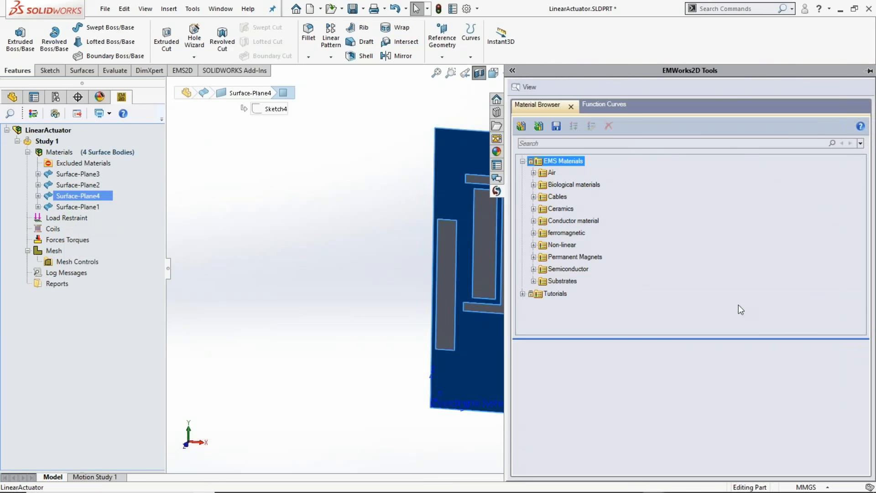
pyautogui.click(533, 173)
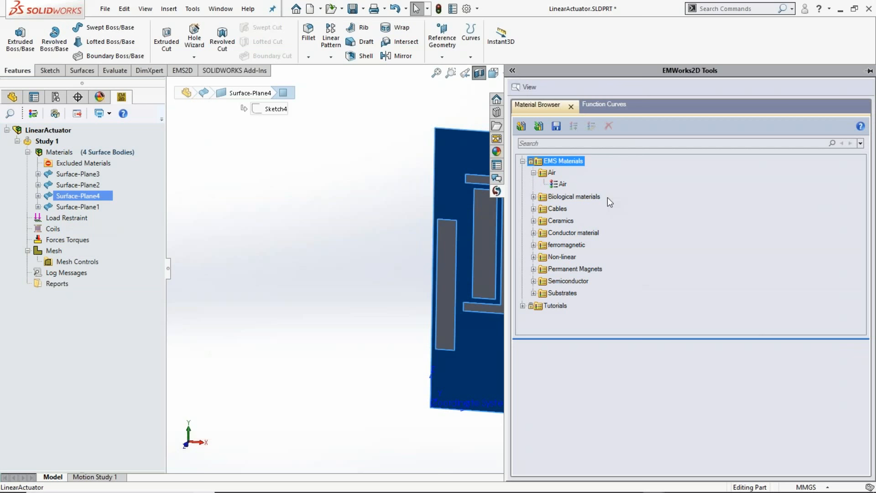
pyautogui.click(561, 183)
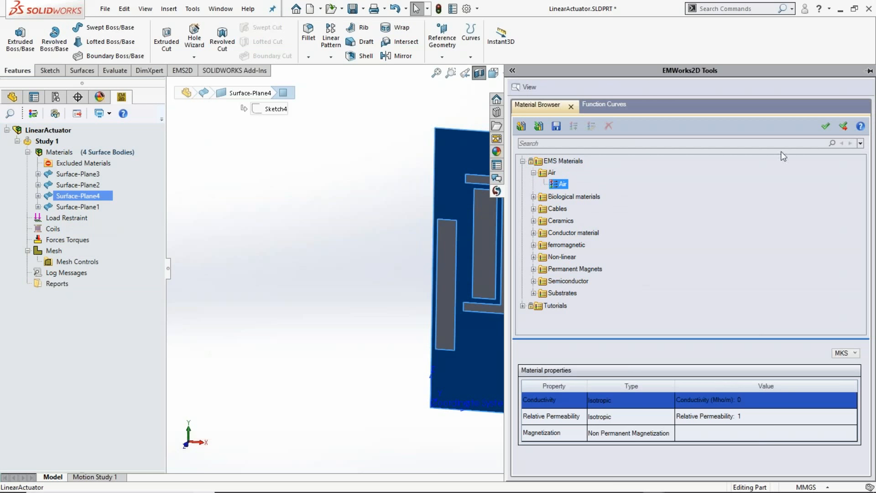
pyautogui.click(844, 126)
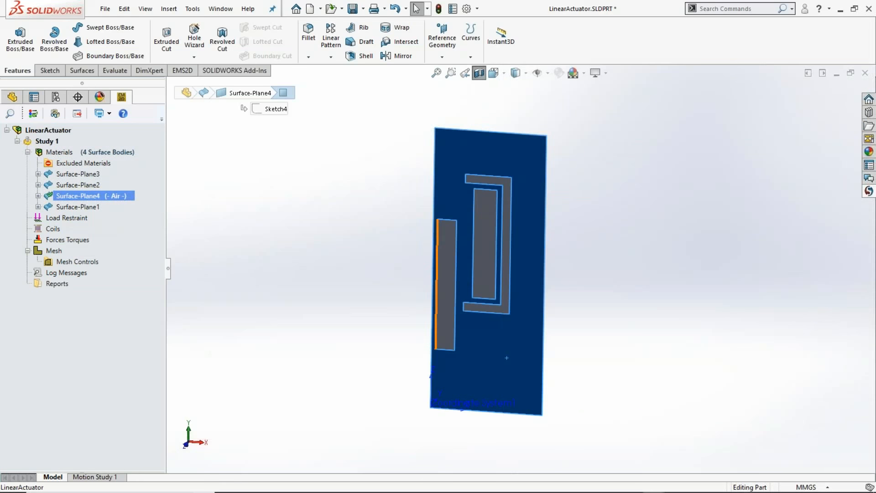
pyautogui.click(342, 290)
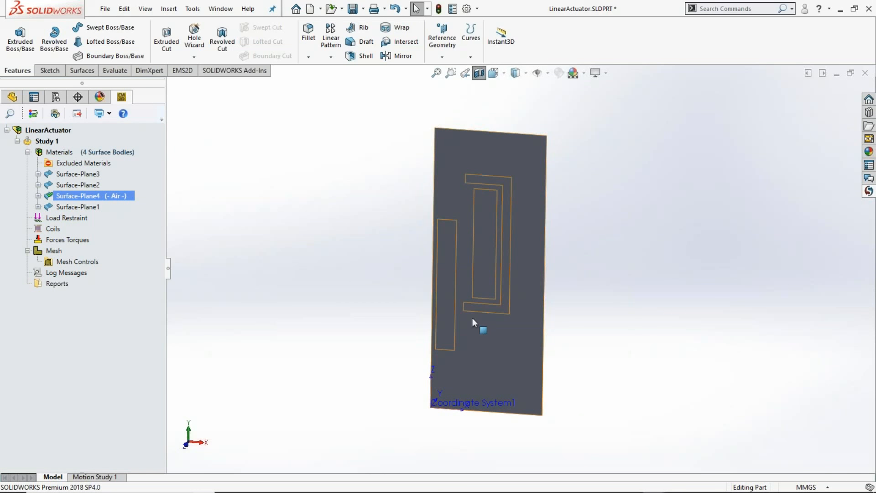
# - Apply the Mild Steel favorite material to the plunger surface body Surface-Plane3 beside the axis
pyautogui.click(445, 317)
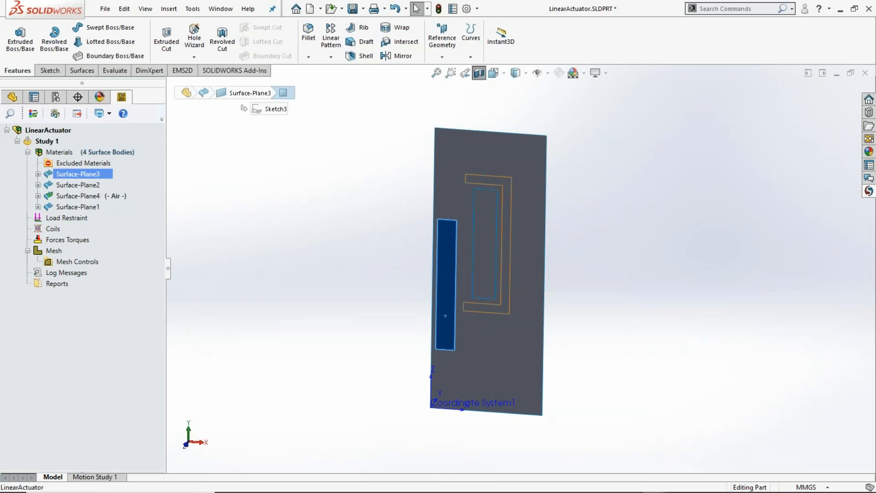
pyautogui.rightClick(95, 174)
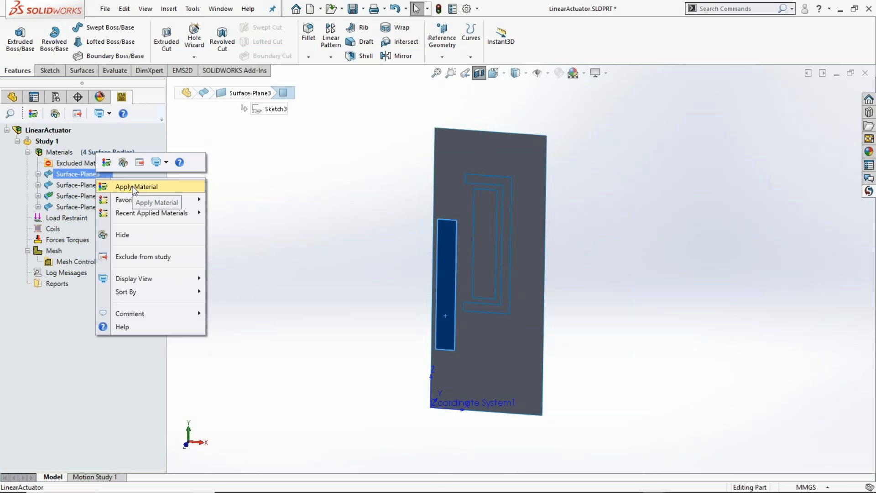
pyautogui.moveTo(141, 199)
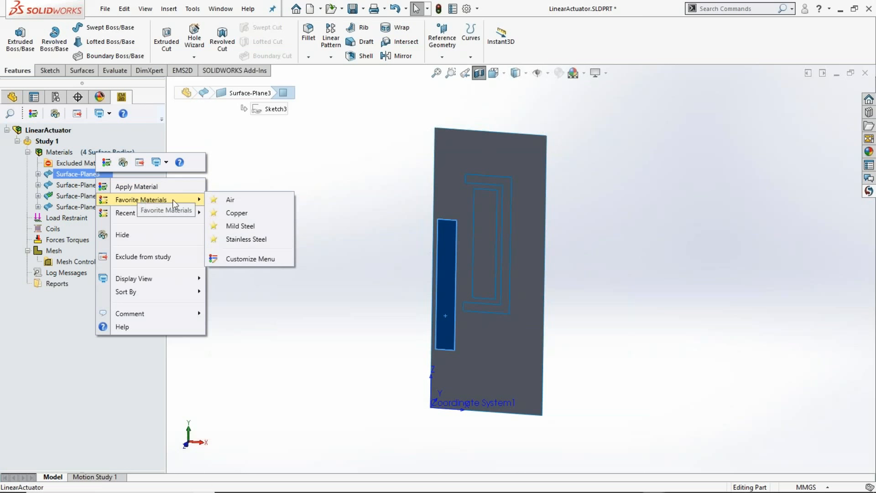
pyautogui.click(240, 226)
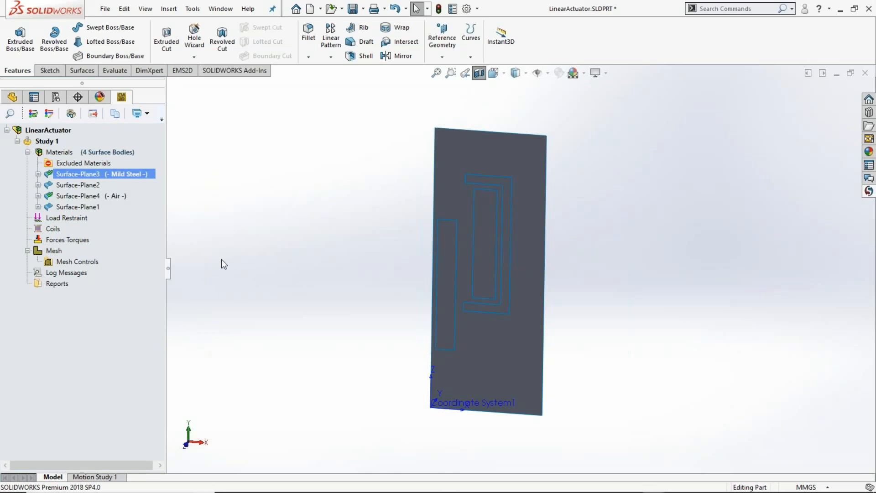
# - Apply the Mild Steel favorite material to the C-shaped core surface body Surface-Plane2
pyautogui.click(73, 184)
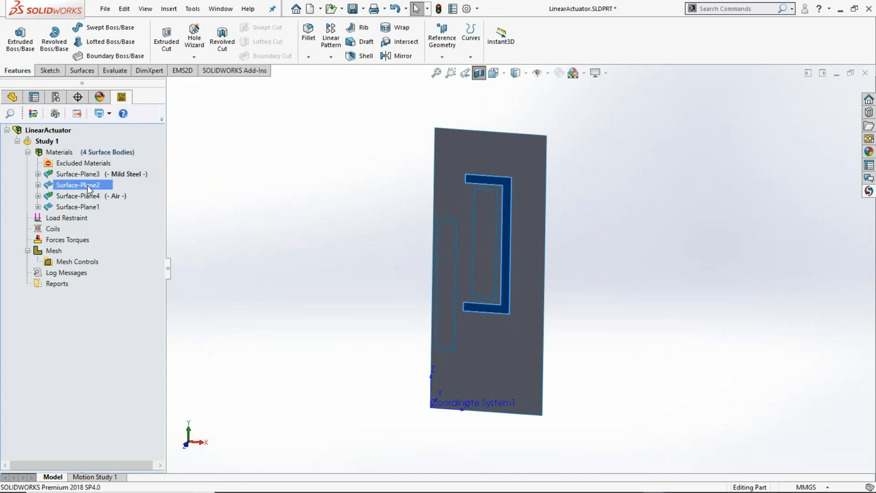
pyautogui.rightClick(88, 188)
pyautogui.moveTo(129, 212)
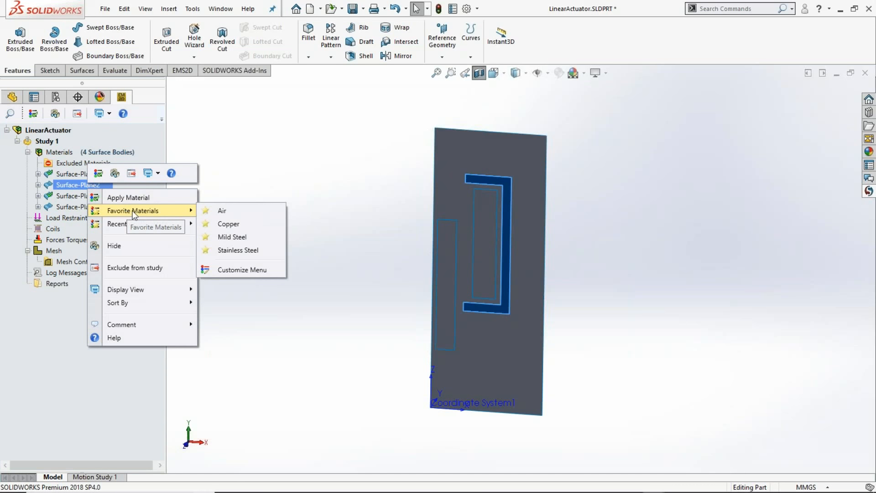
pyautogui.click(233, 236)
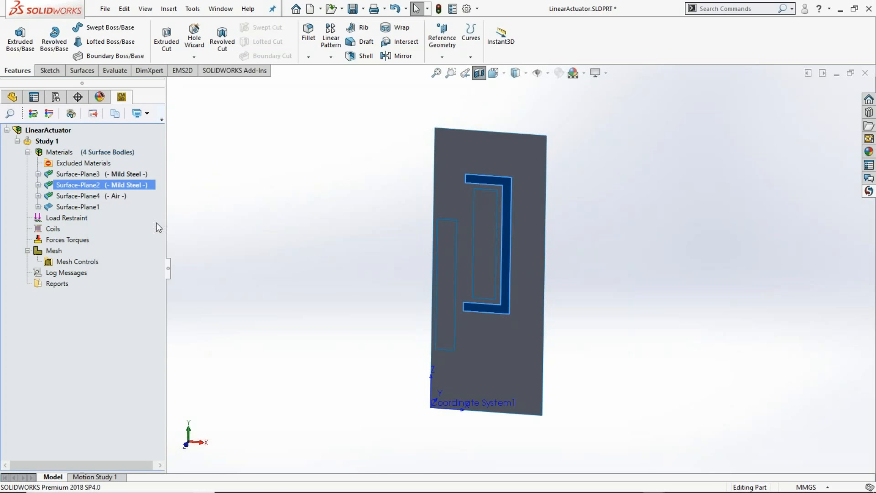
# - Apply Copper from the Conductor material group of the EMS Materials library to the coil surface body Surface-Plane1
pyautogui.keyDown('ctrl'); pyautogui.click(78, 206); pyautogui.keyUp('ctrl')
pyautogui.click(78, 208)
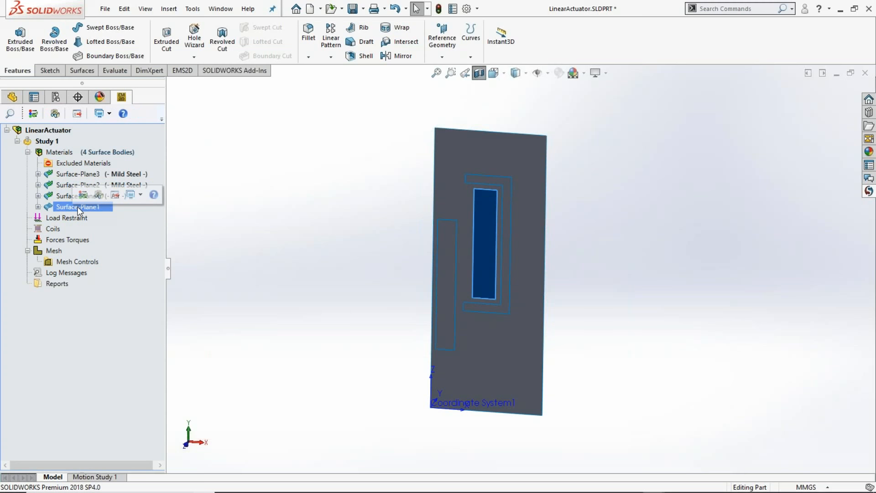
pyautogui.rightClick(78, 208)
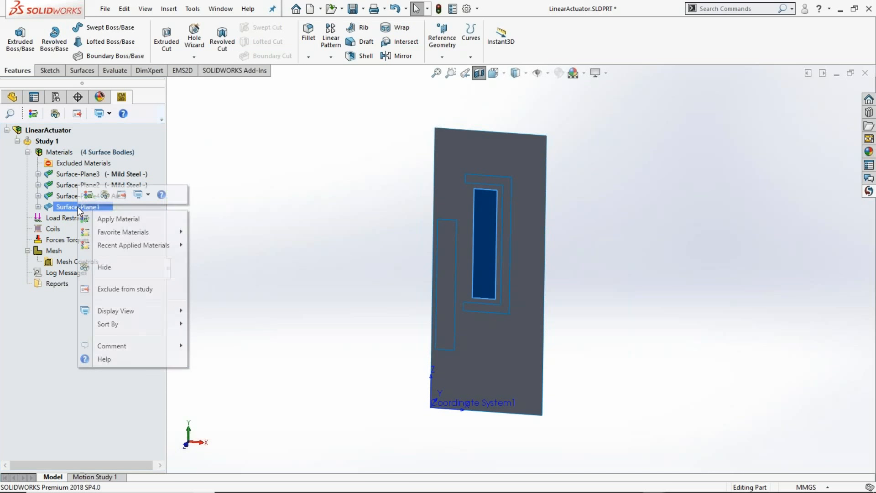
pyautogui.click(114, 219)
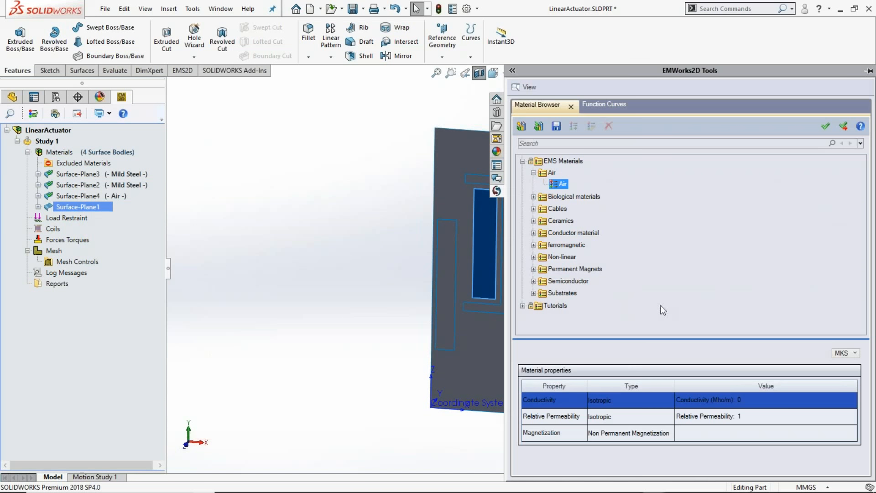
pyautogui.click(533, 233)
pyautogui.click(566, 268)
pyautogui.click(569, 257)
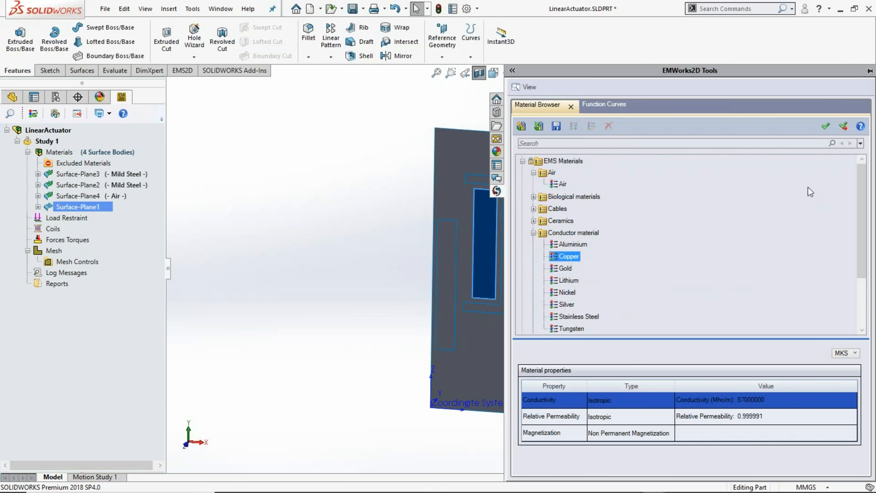
pyautogui.click(843, 127)
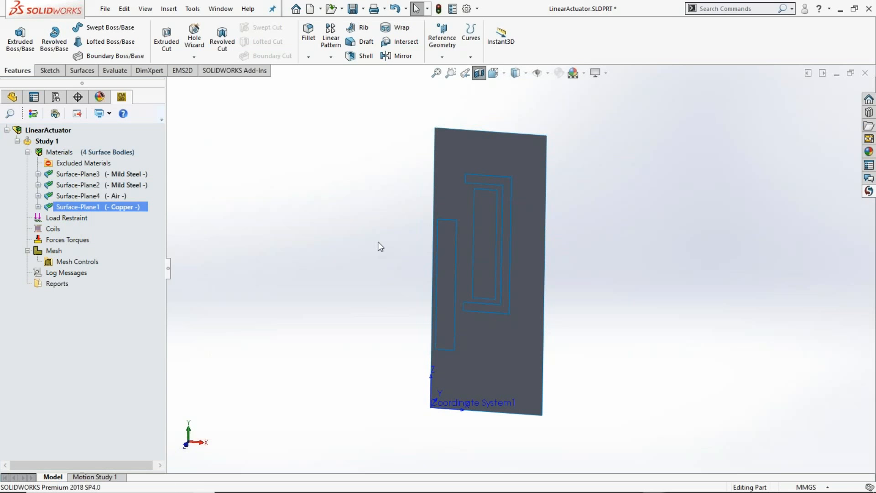
pyautogui.click(869, 191)
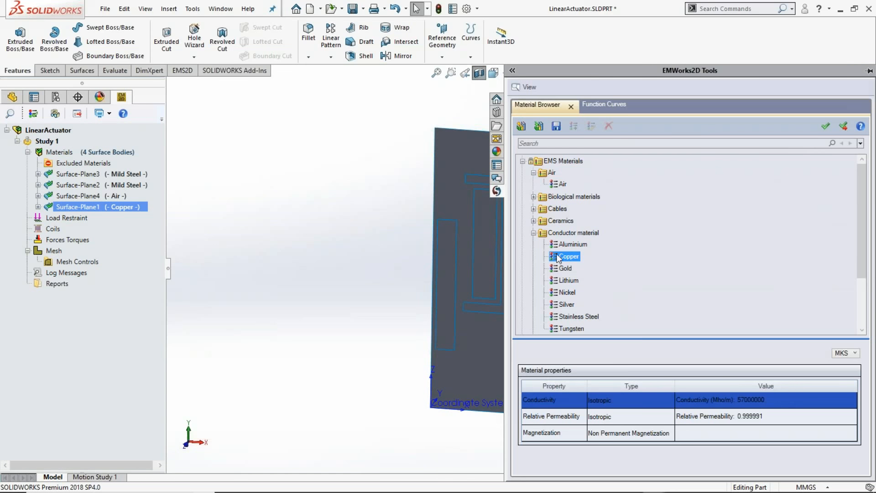
pyautogui.moveTo(504, 250); pyautogui.dragTo(585, 251)
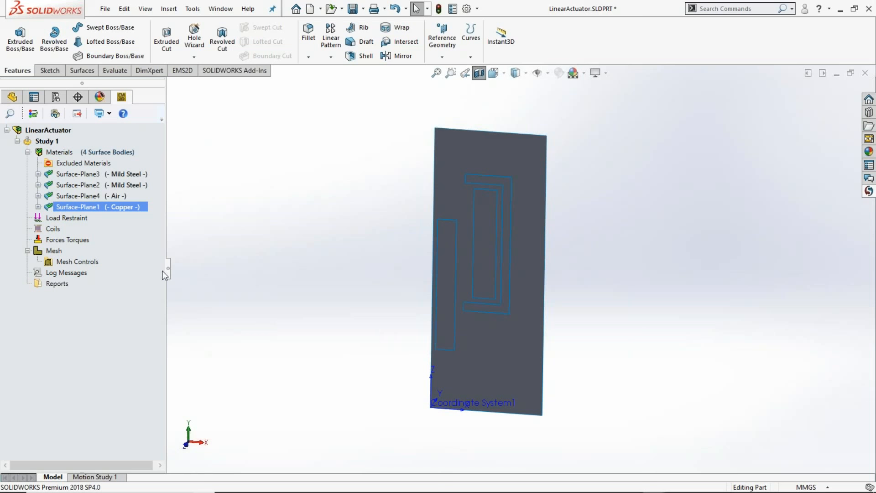
# - Apply a Magnetic Vector Potential of 0 Weber/m to the three outer edges of the air region, leaving out the axis edge
pyautogui.rightClick(84, 221)
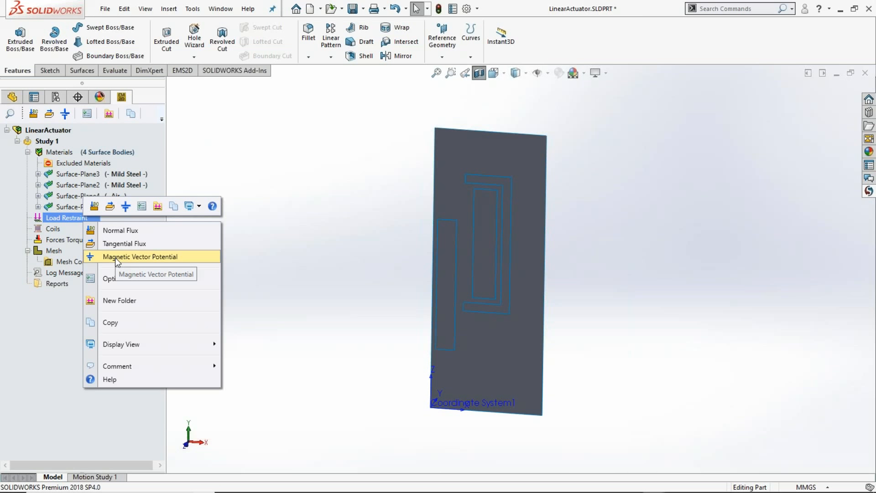
pyautogui.click(115, 257)
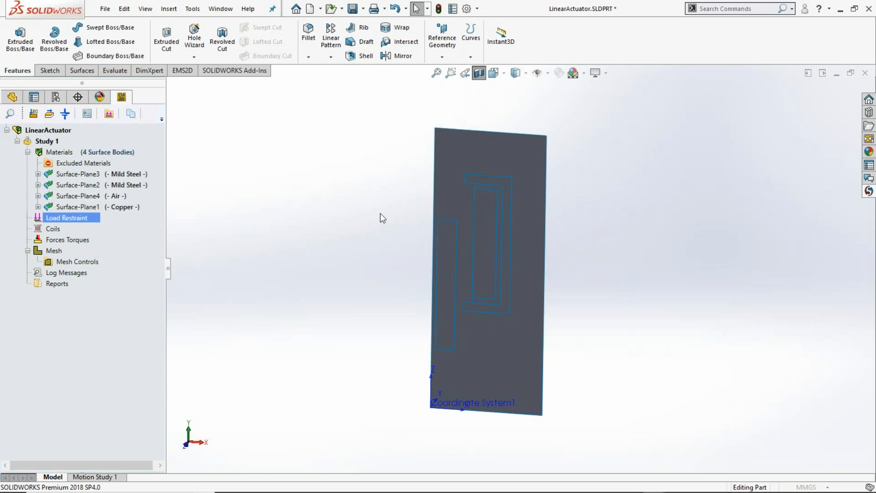
pyautogui.click(486, 130)
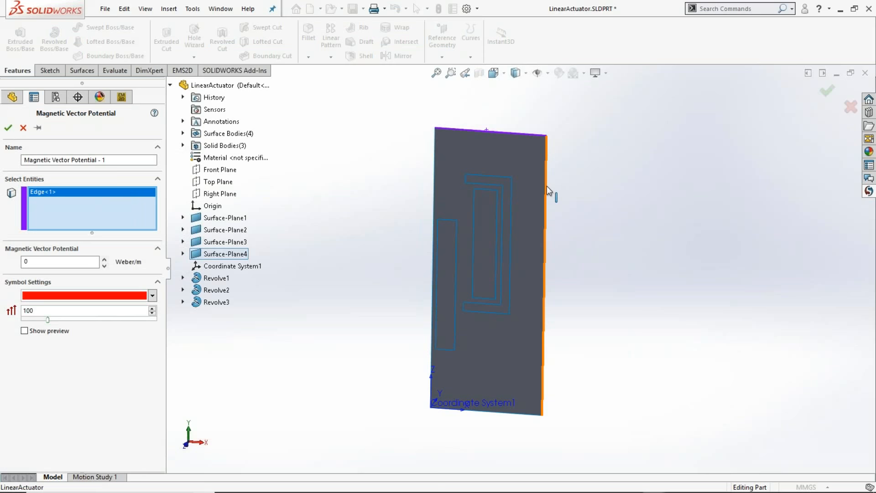
pyautogui.click(547, 185)
pyautogui.click(512, 413)
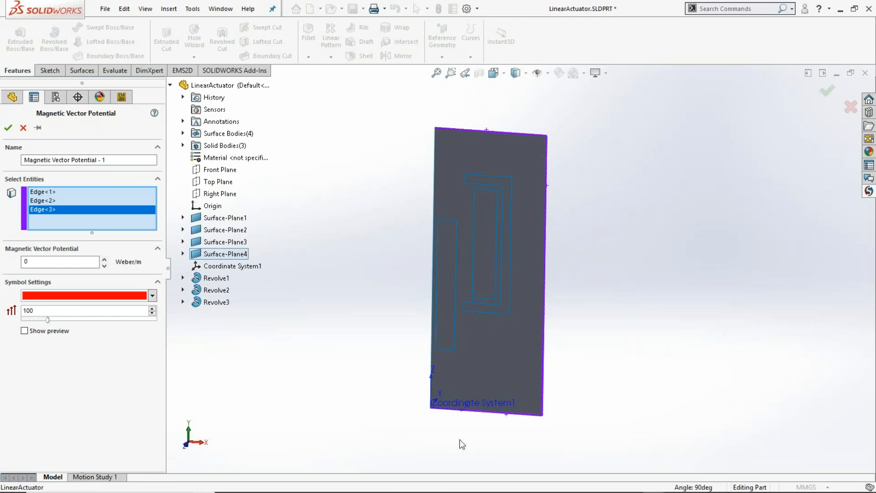
pyautogui.click(8, 128)
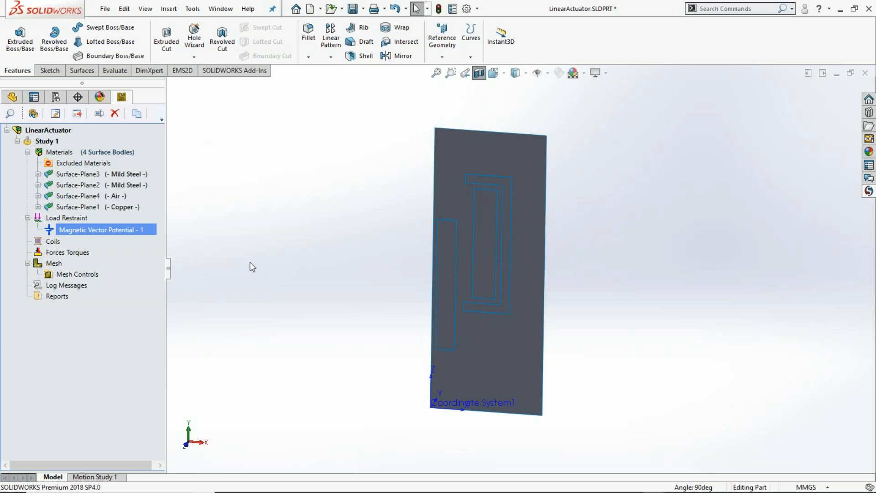
# - Define a current-driven solid surface coil on the coil face of Surface-Plane1 with a net current of 500
pyautogui.rightClick(51, 242)
pyautogui.moveTo(95, 254)
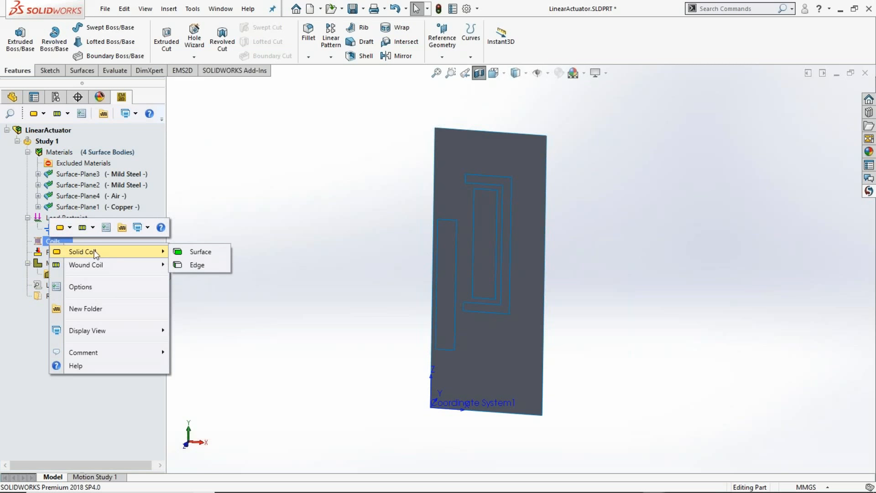
pyautogui.click(211, 252)
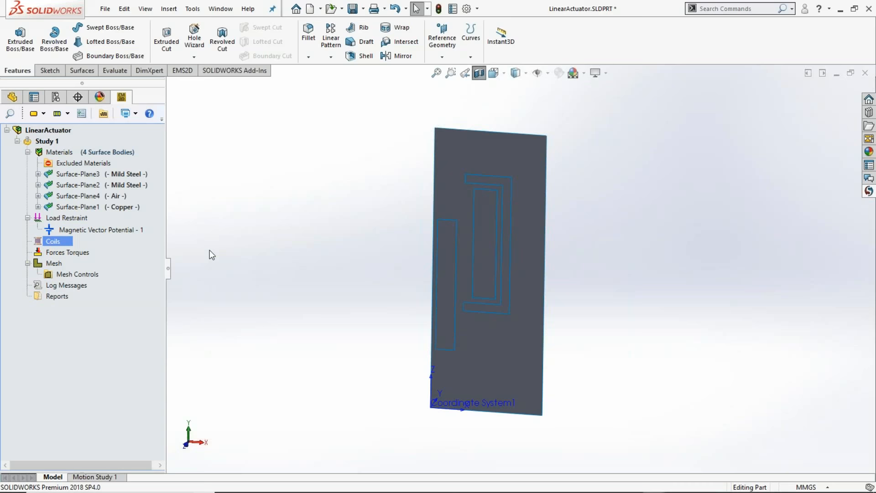
pyautogui.click(482, 272)
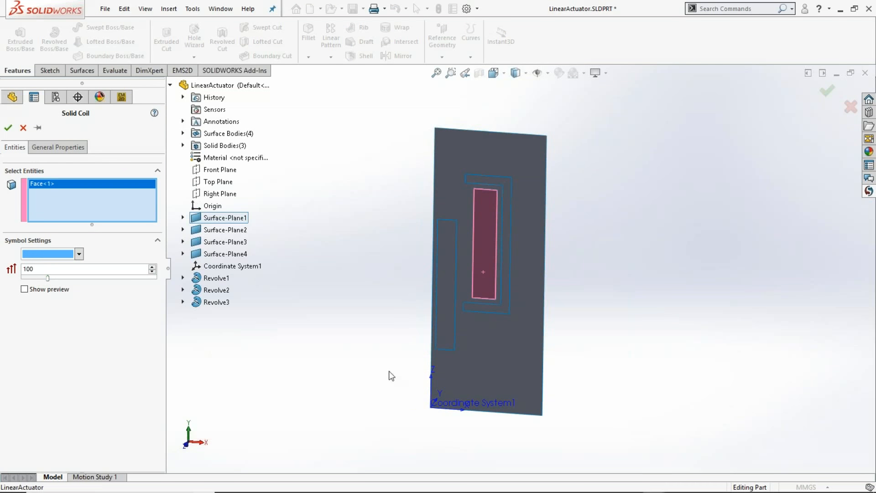
pyautogui.click(44, 153)
pyautogui.click(51, 276)
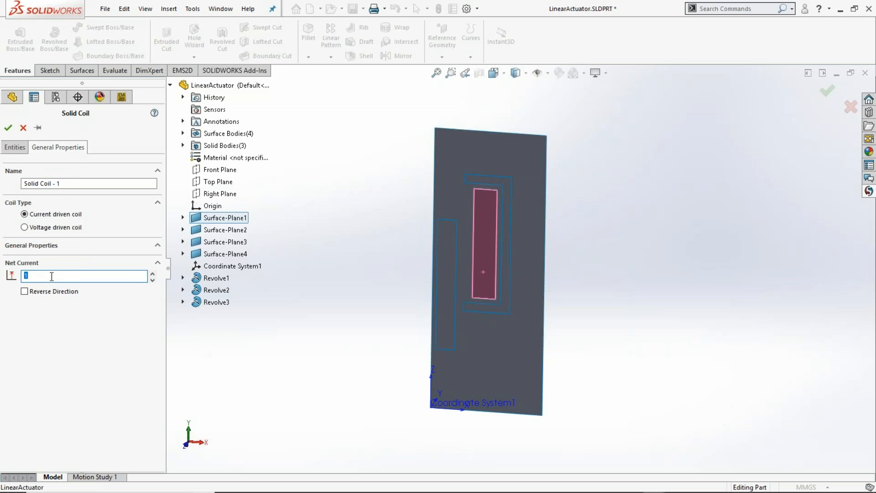
pyautogui.write('500')
pyautogui.click(8, 128)
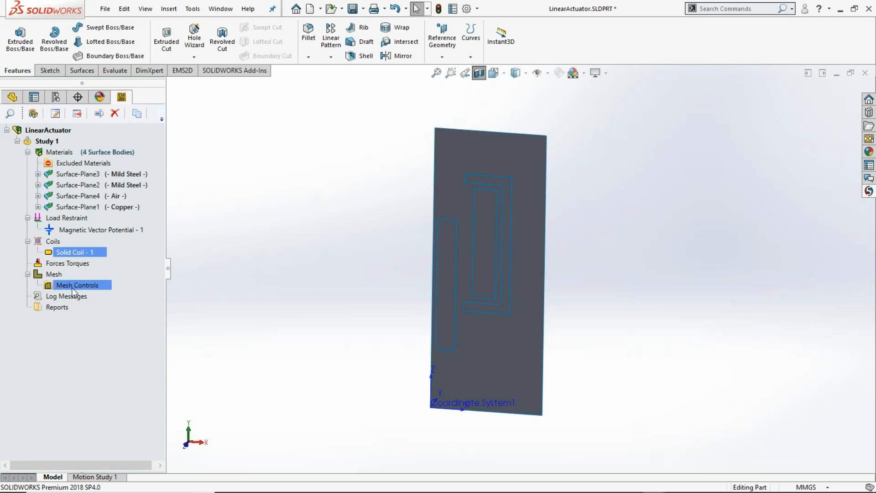
# - Add a Virtual Work force calculation on the plunger face of Surface-Plane3
pyautogui.rightClick(62, 265)
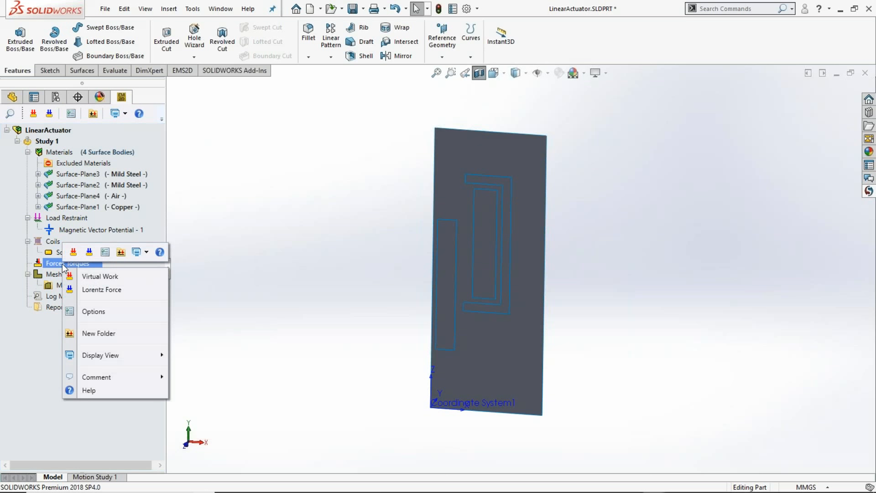
pyautogui.click(101, 279)
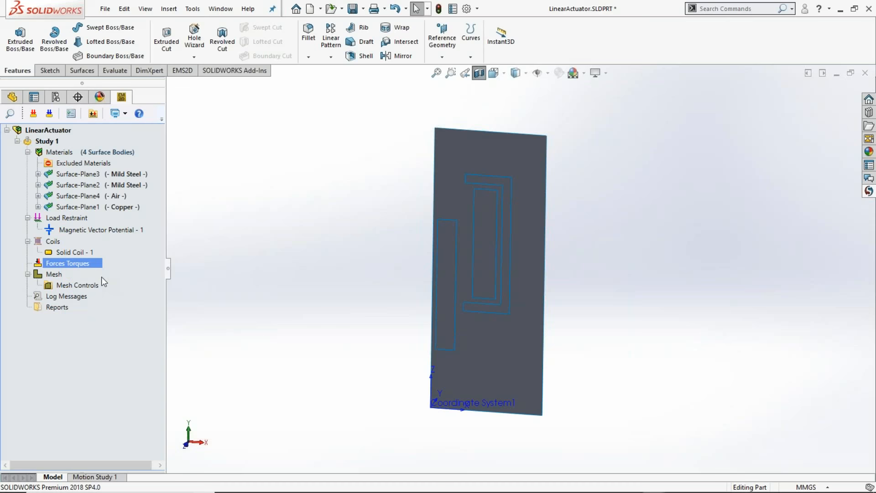
pyautogui.click(441, 298)
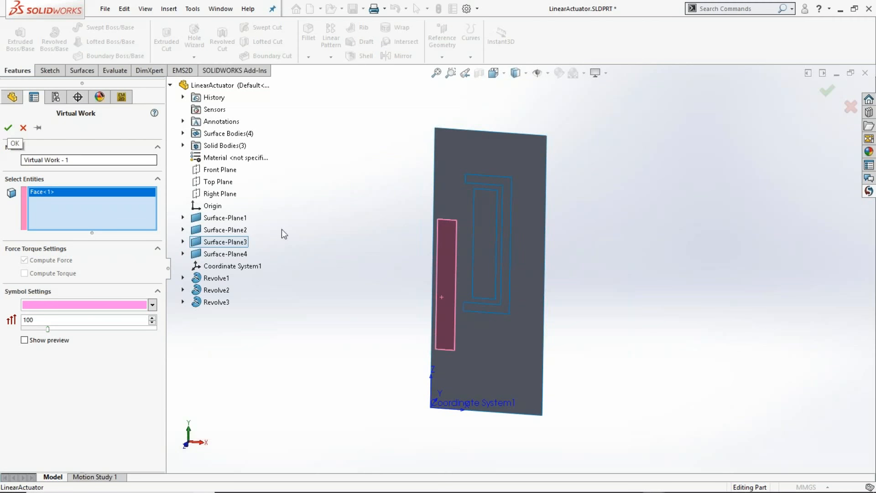
pyautogui.click(8, 127)
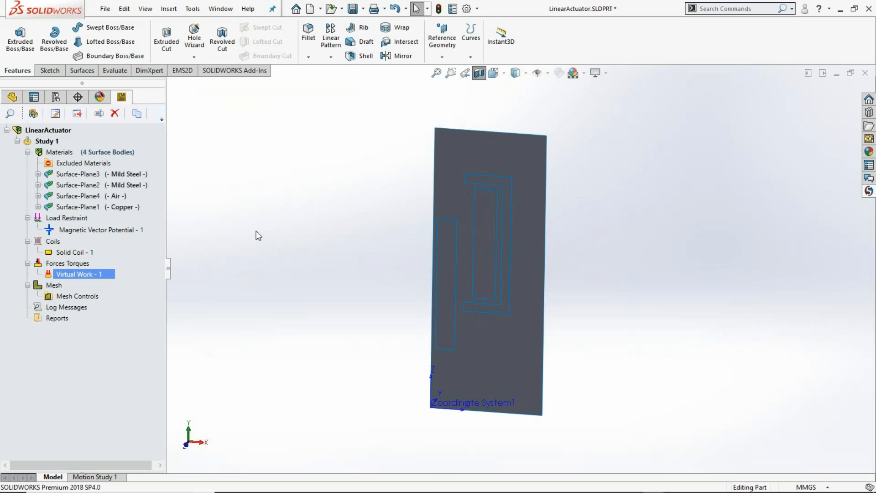
# - Run the magnetostatic study Study 1
pyautogui.click(45, 141)
pyautogui.rightClick(58, 141)
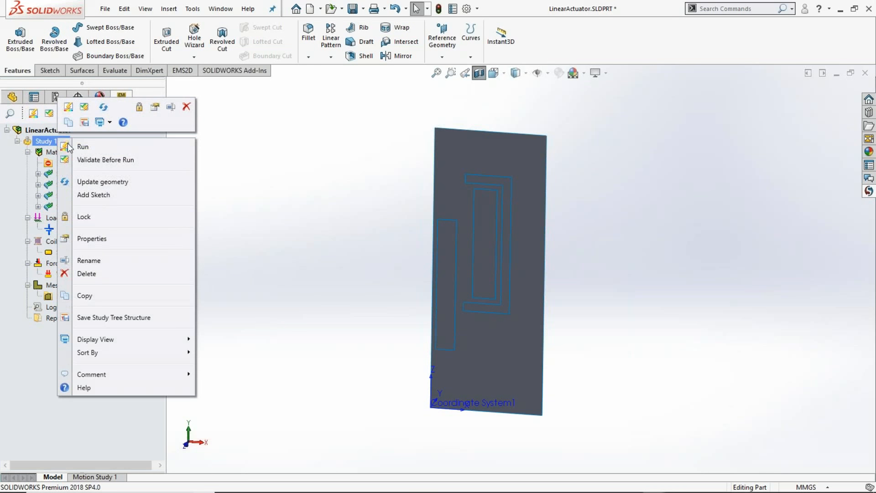
pyautogui.click(68, 147)
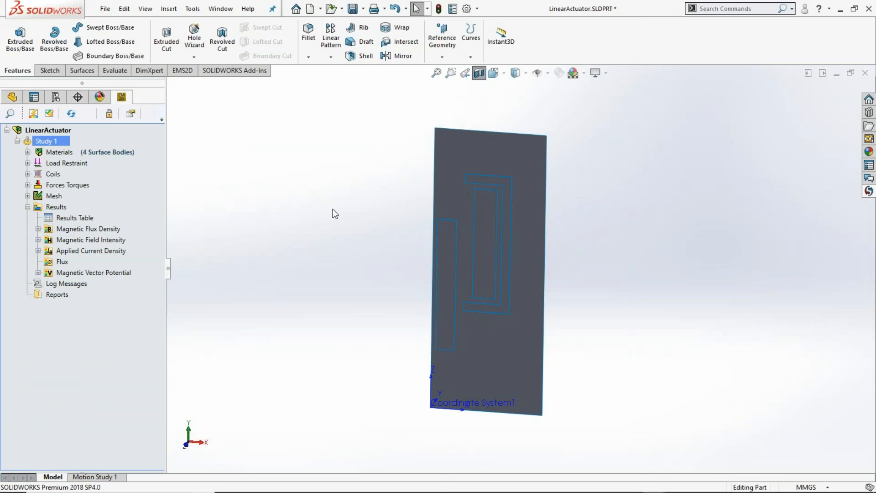
# - Display the existing Magnetic Flux Density - 1 plot to examine the flux distribution in the actuator
pyautogui.click(38, 229)
pyautogui.click(75, 240)
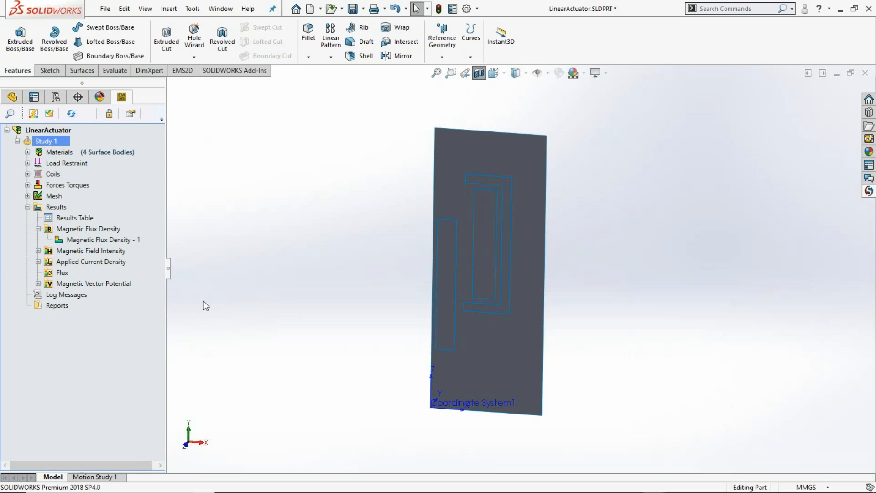
pyautogui.doubleClick(112, 240)
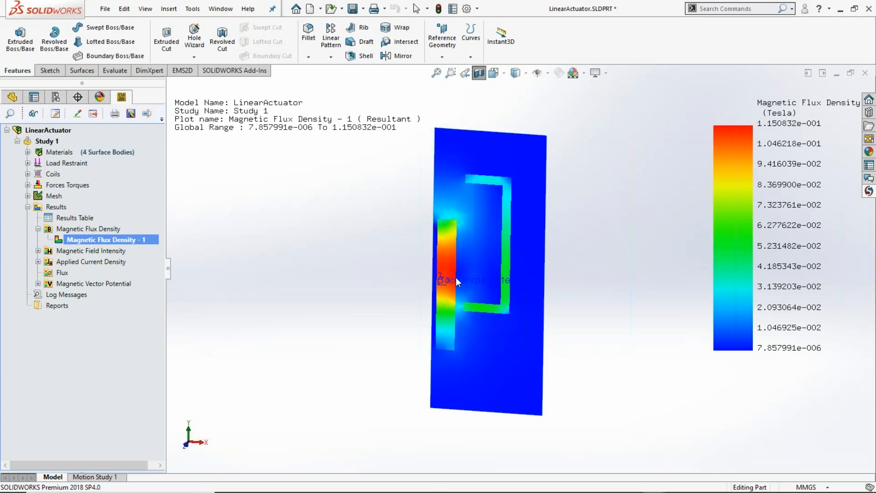
# - Create a vector plot of the resultant magnetic flux density in Tesla and view its arrows around the plunger and core
pyautogui.rightClick(74, 228)
pyautogui.moveTo(111, 254)
pyautogui.click(202, 254)
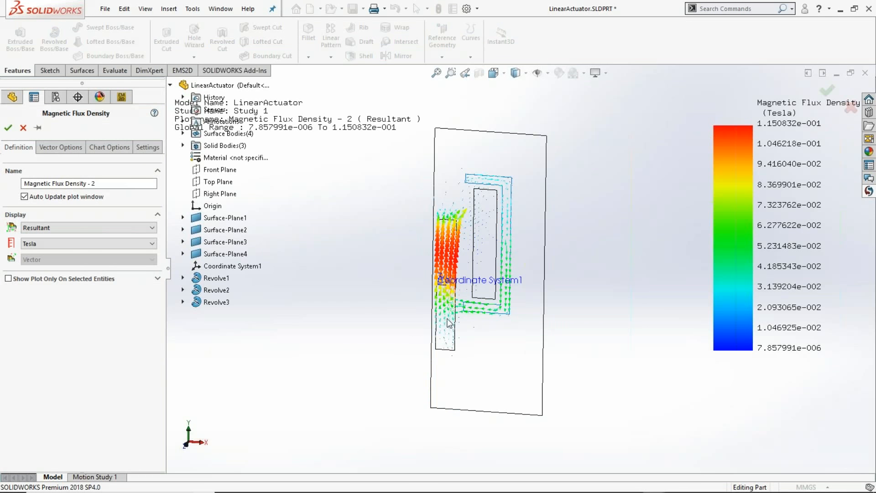
pyautogui.click(8, 128)
pyautogui.scroll(-4, 477, 180)
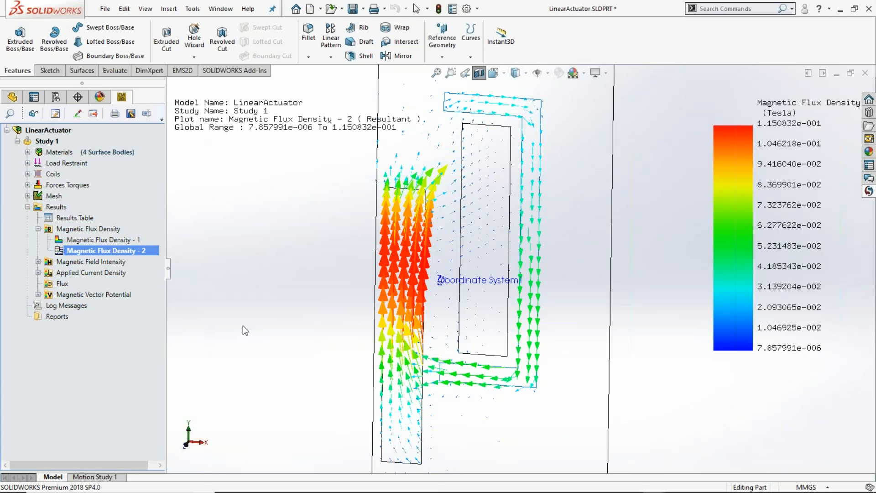
# - Open the results table of Study 1 and examine the Virtual Work force on the plunger, shrinking the table beside the plot
pyautogui.doubleClick(75, 219)
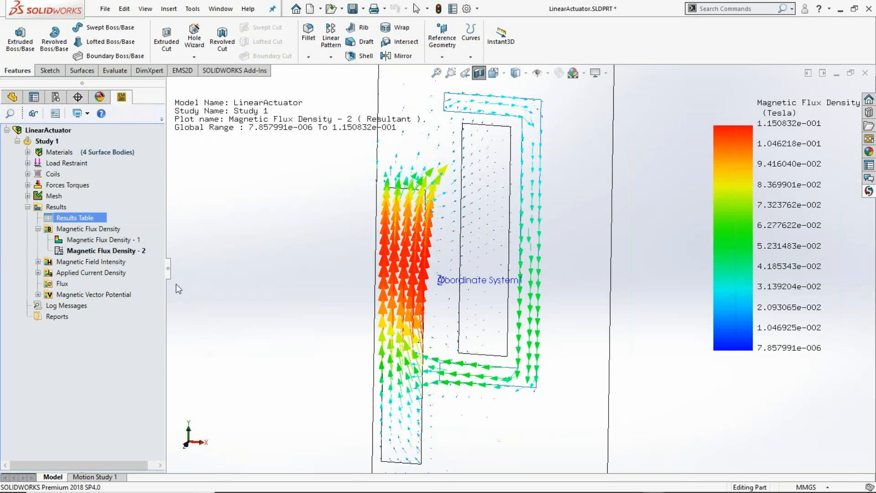
pyautogui.click(278, 57)
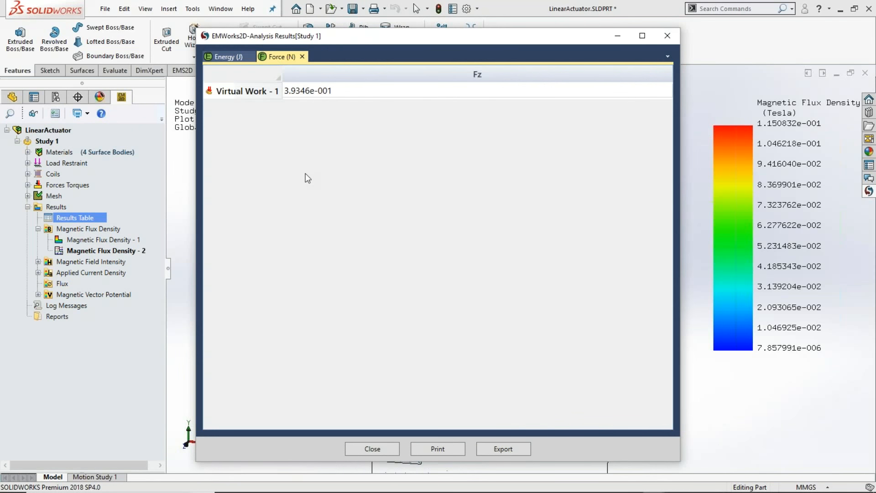
pyautogui.click(320, 92)
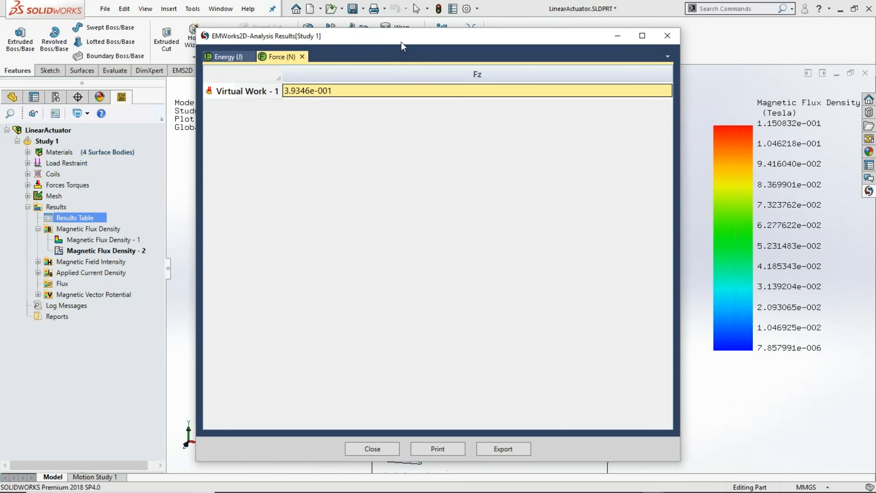
pyautogui.moveTo(401, 42); pyautogui.dragTo(356, 48)
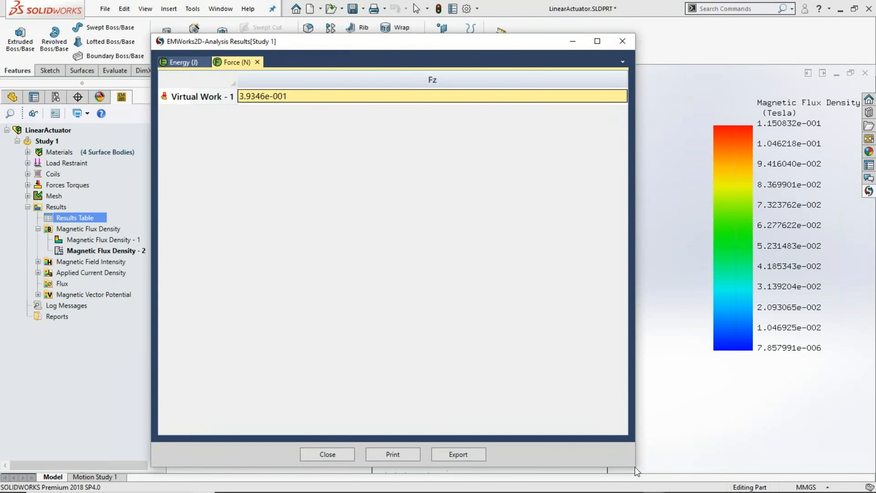
pyautogui.moveTo(636, 470); pyautogui.dragTo(451, 247)
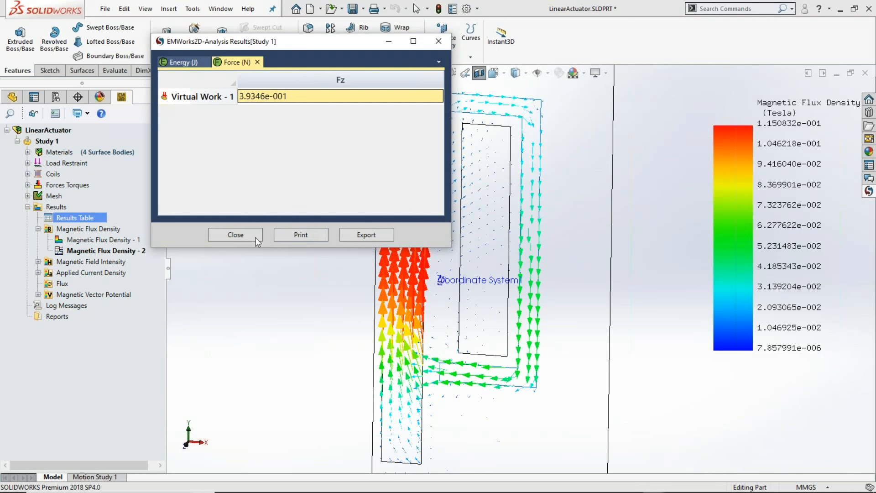
pyautogui.click(237, 236)
# - Show the Magnetic Vector Potential - 1 plot as contour lines and examine the flux lines around the plunger, coil and core
pyautogui.scroll(1, 528, 273)
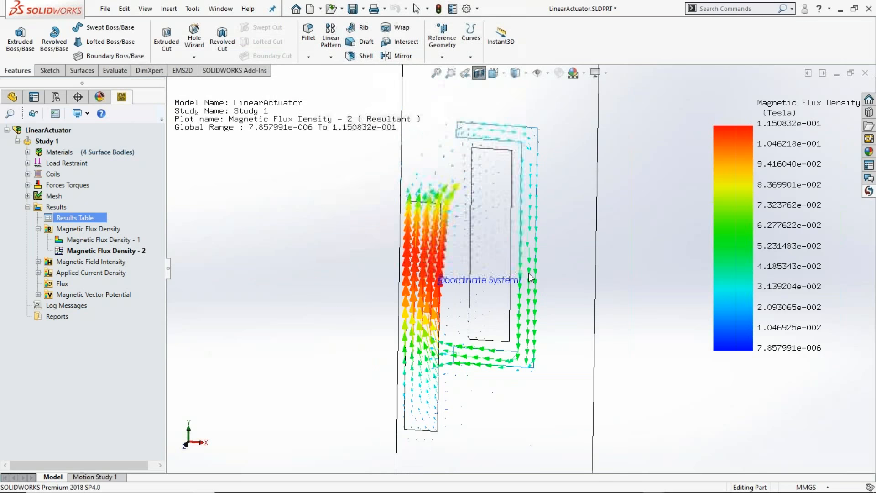
pyautogui.click(38, 294)
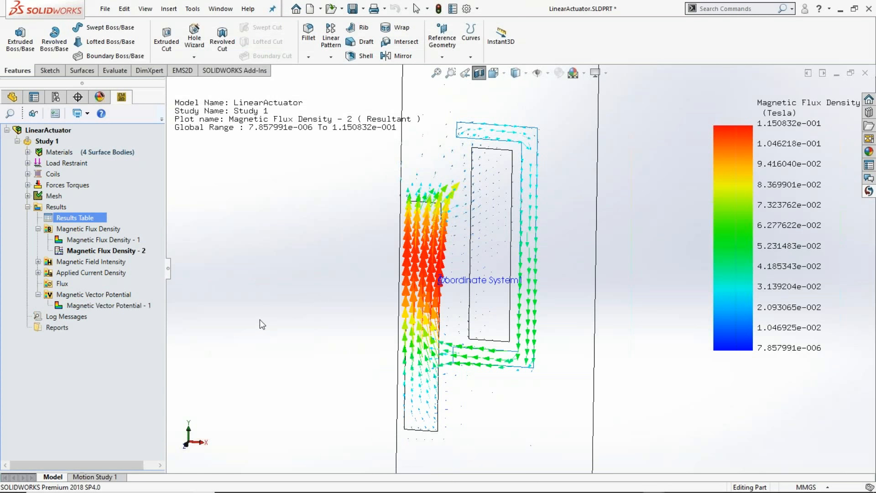
pyautogui.scroll(1, 260, 319)
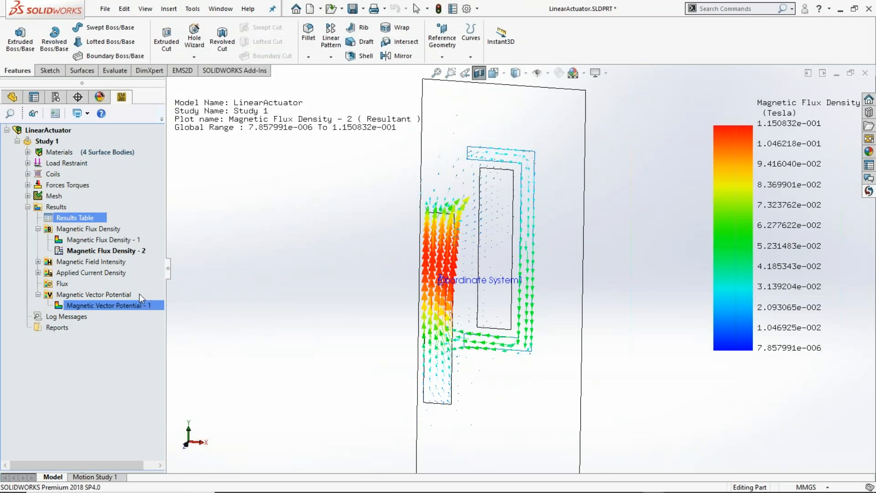
pyautogui.rightClick(123, 309)
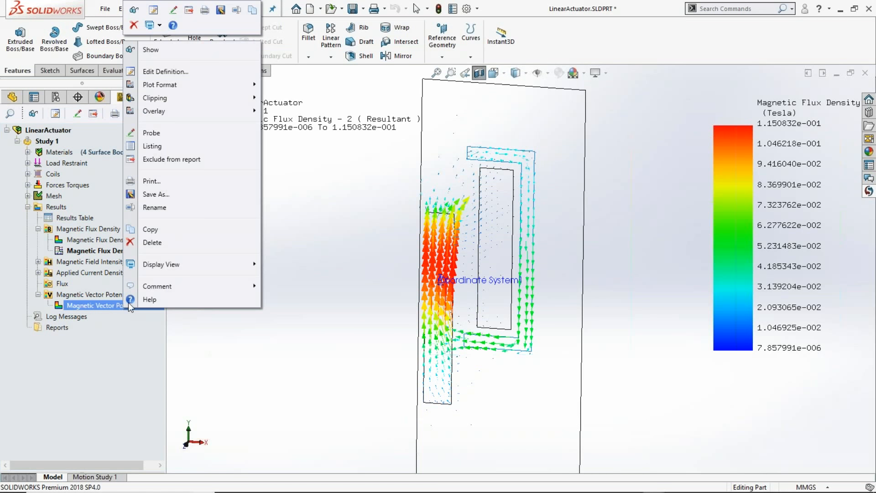
pyautogui.moveTo(246, 84)
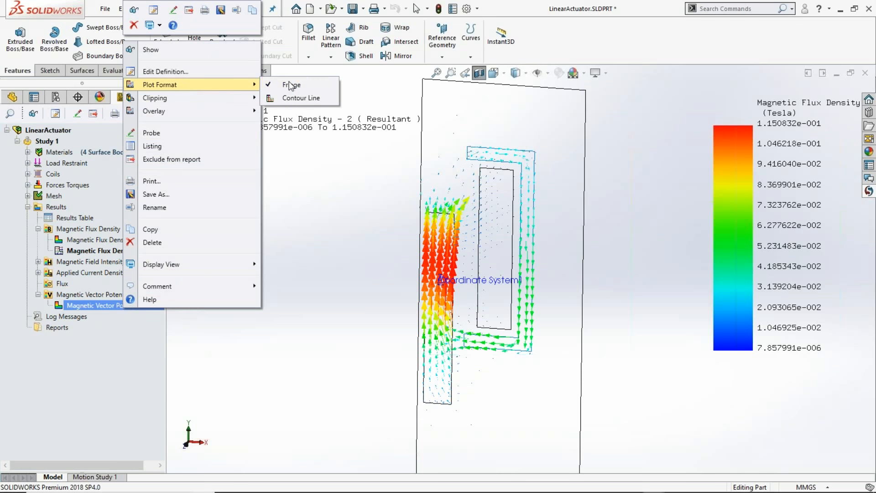
pyautogui.click(297, 96)
pyautogui.scroll(-5, 461, 248)
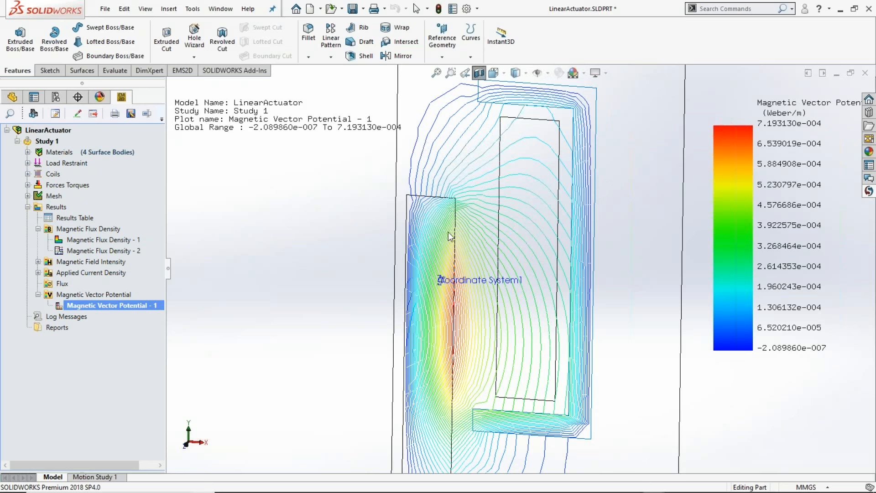
pyautogui.scroll(2, 528, 374)
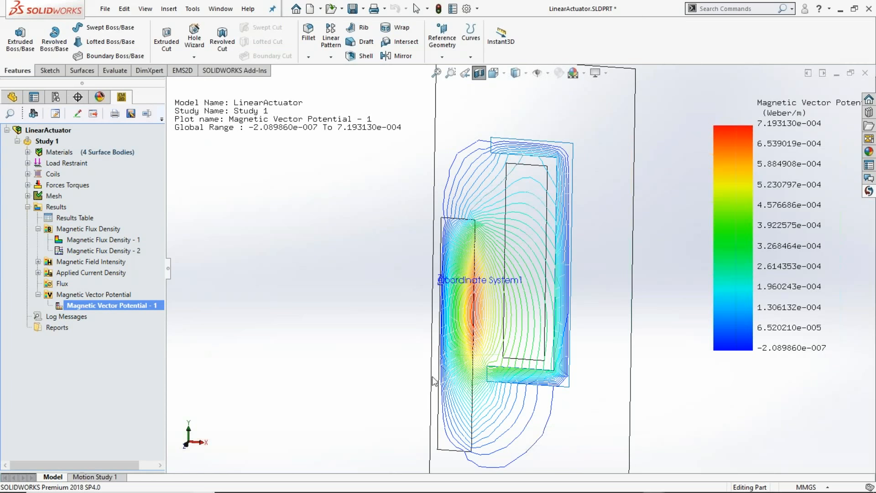
pyautogui.scroll(-1, 507, 356)
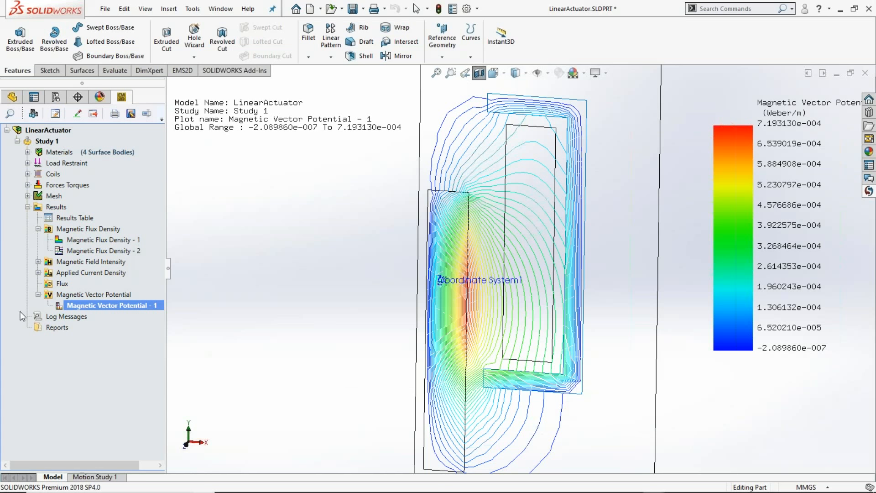
# - Set the net current of Solid Coil - 1 to 1000 and accept invalidating the existing results
pyautogui.click(27, 174)
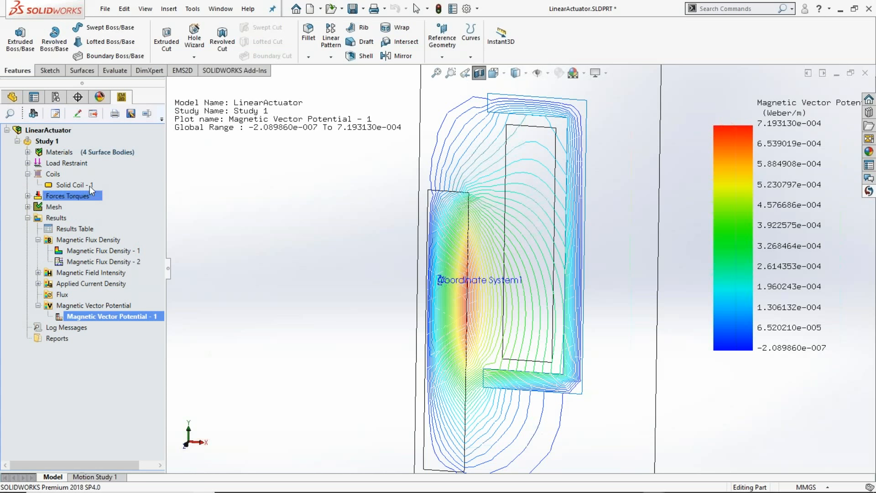
pyautogui.rightClick(90, 185)
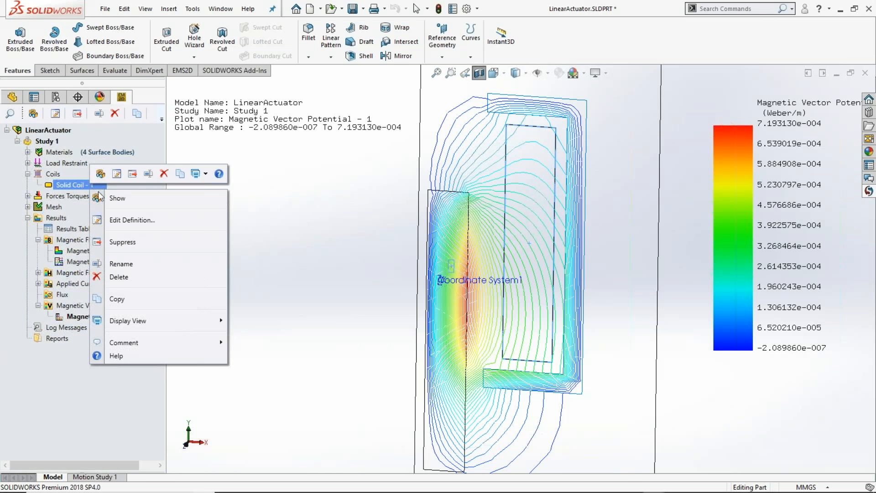
pyautogui.click(133, 219)
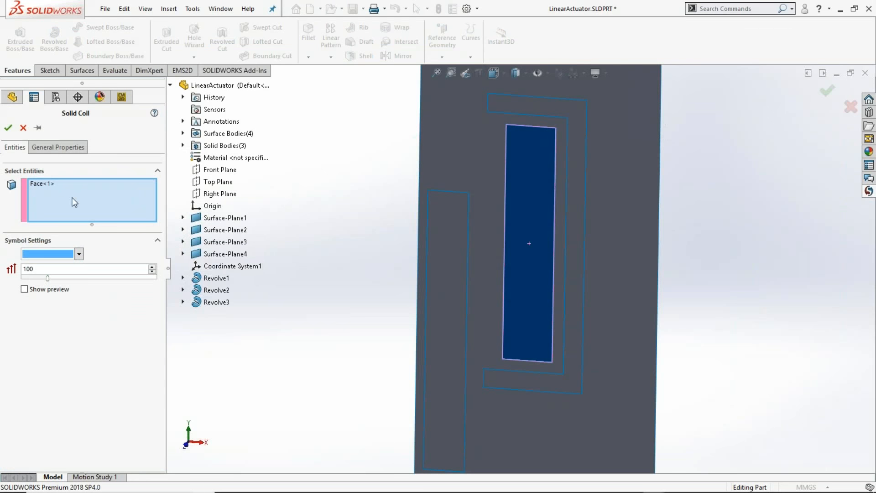
pyautogui.click(56, 150)
pyautogui.moveTo(50, 279); pyautogui.dragTo(6, 281)
pyautogui.write('1000')
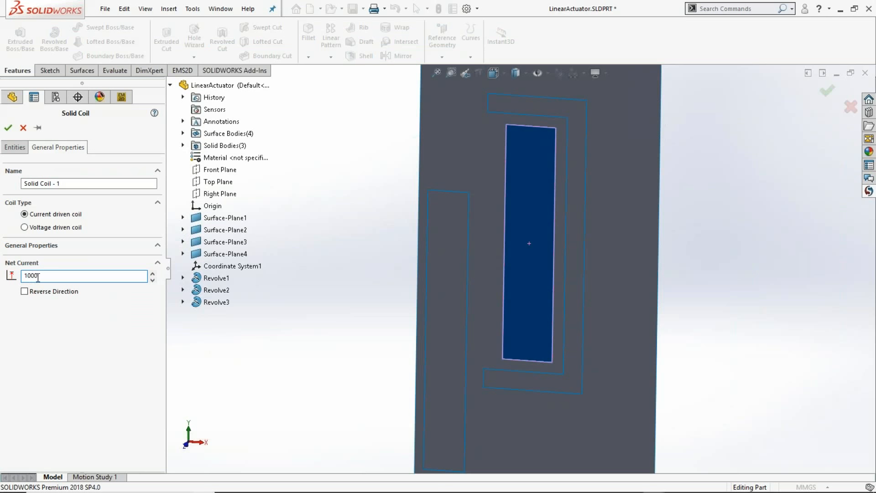
pyautogui.click(9, 129)
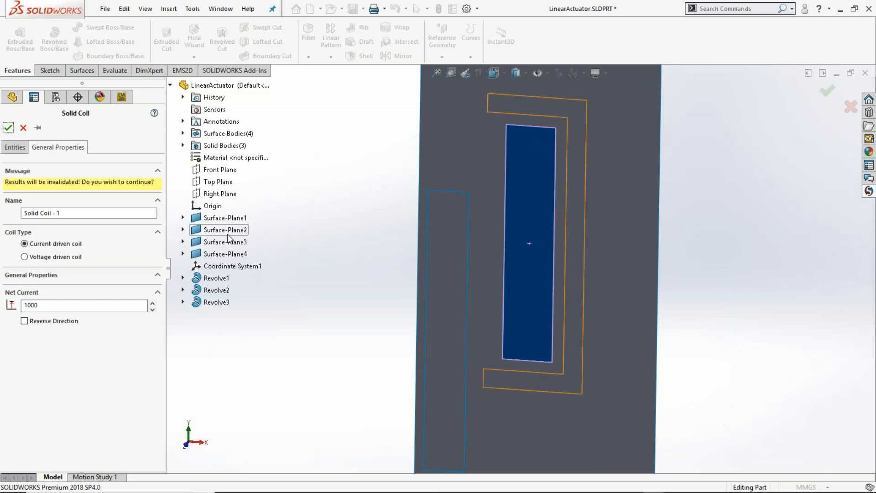
pyautogui.click(9, 130)
# - Rerun Study 1 and display the Magnetic Flux Density - 1 plot
pyautogui.rightClick(58, 142)
pyautogui.click(130, 187)
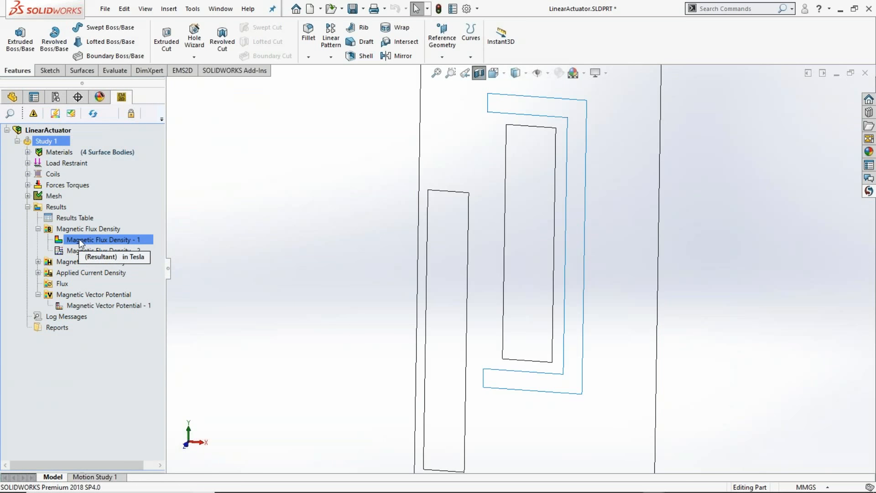
pyautogui.doubleClick(106, 240)
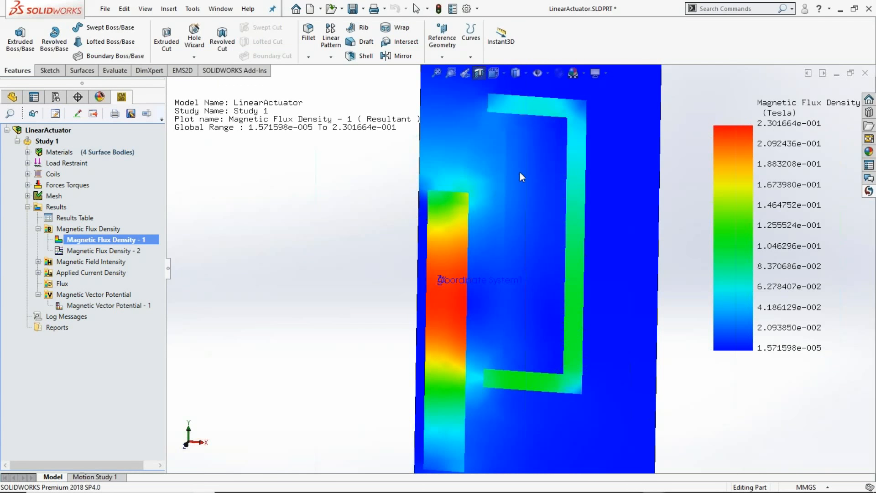
# - Check the recalculated Virtual Work force in the results table, keeping the table clear of the flux density plot
pyautogui.click(91, 218)
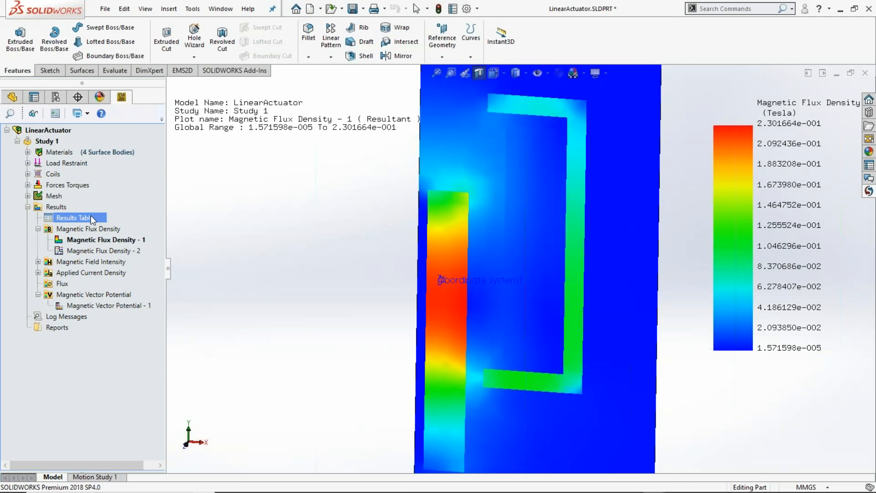
pyautogui.doubleClick(91, 218)
pyautogui.click(234, 63)
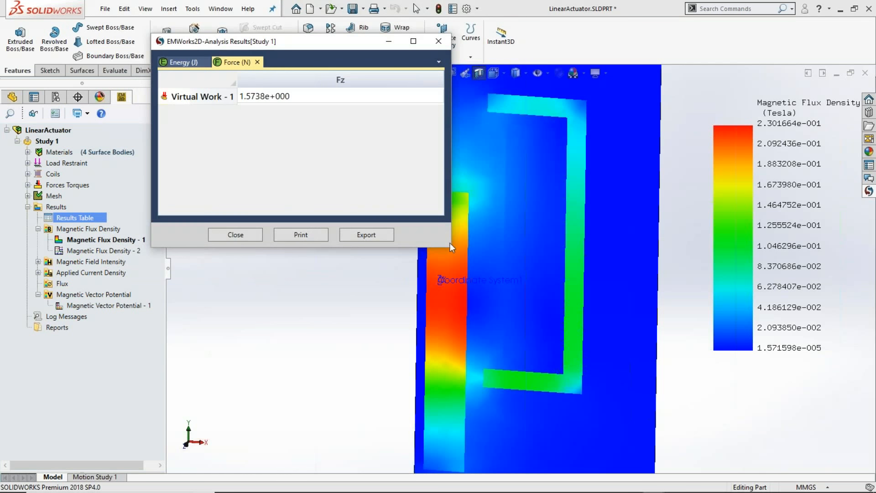
pyautogui.moveTo(450, 251); pyautogui.dragTo(458, 271)
pyautogui.moveTo(294, 46); pyautogui.dragTo(215, 48)
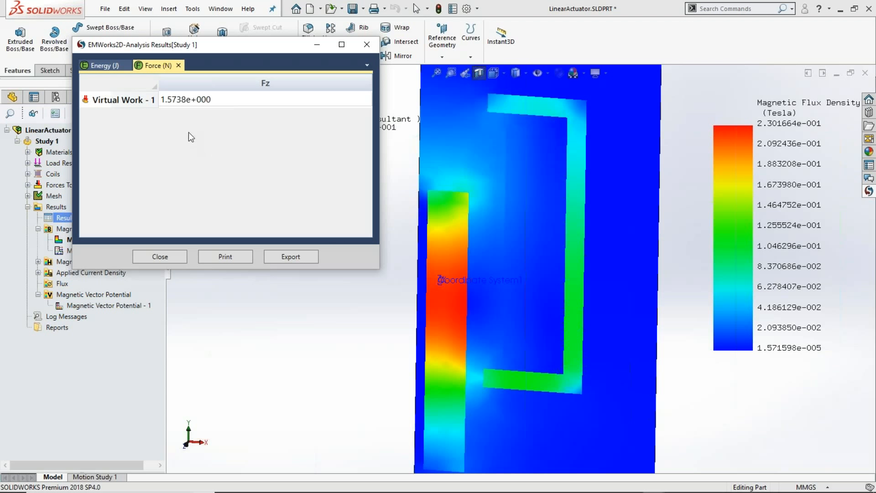
pyautogui.click(209, 102)
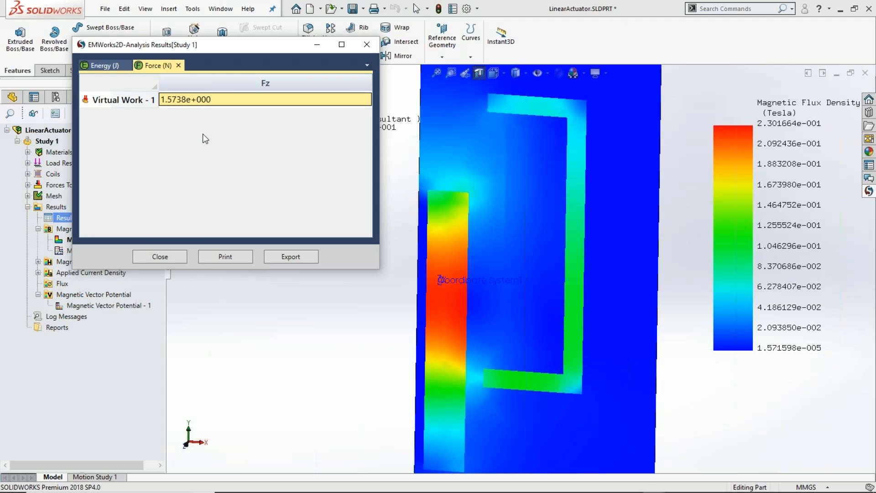
pyautogui.click(170, 257)
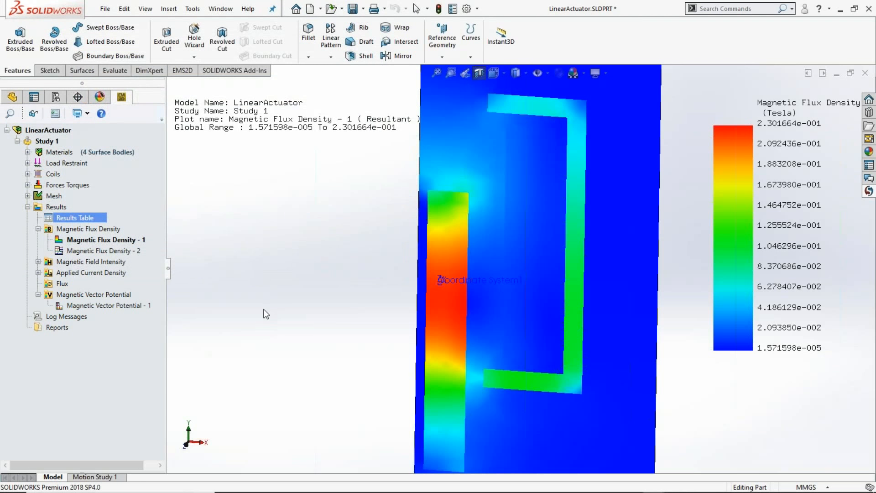
pyautogui.hotkey('alt', 'Tab')
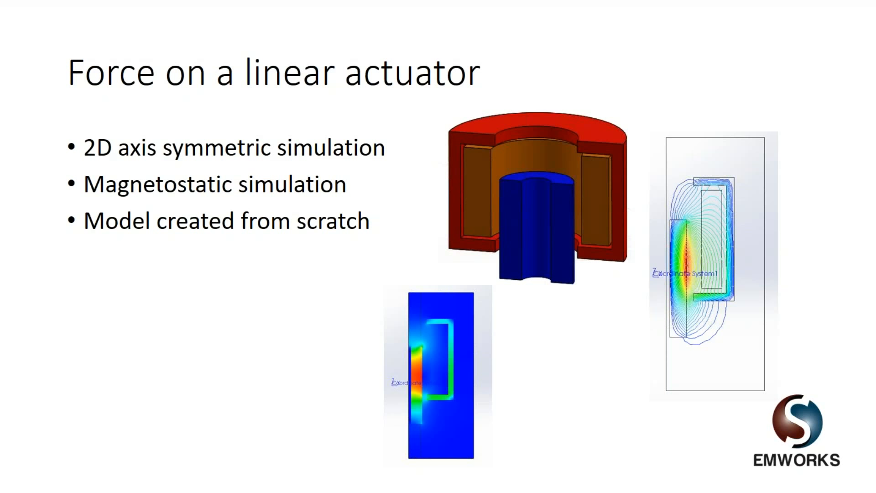
pyautogui.press('Right')
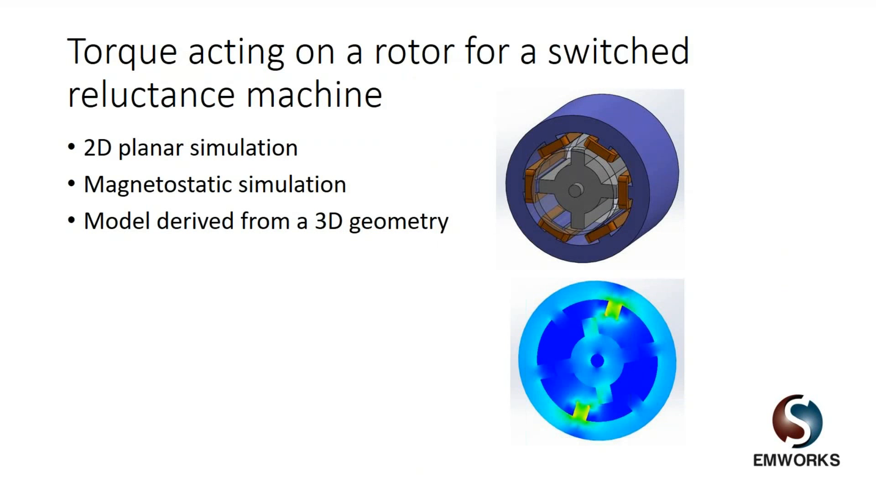
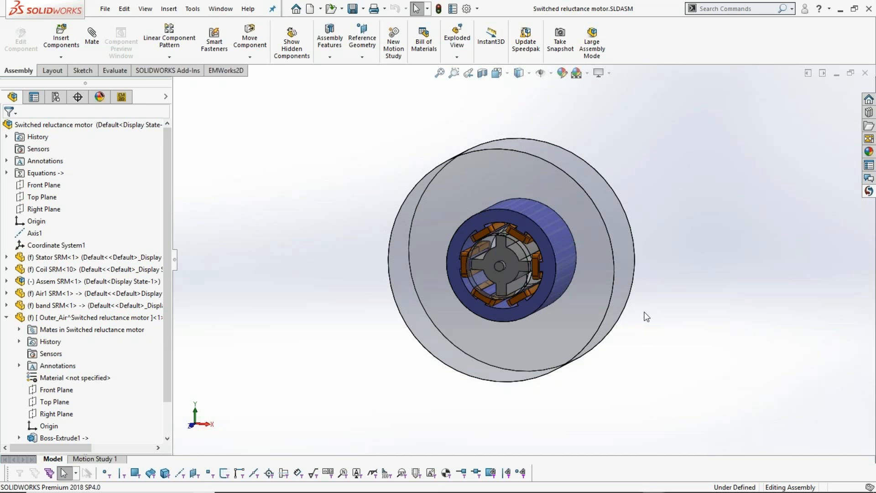
# - Simplify the switched reluctance motor to a planar 2D model sectioned on the Front Plane
pyautogui.scroll(-2, 656, 292)
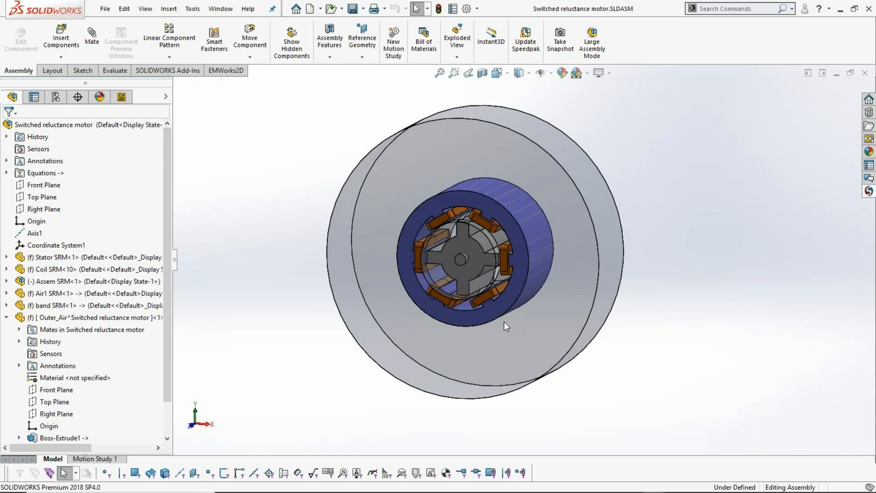
pyautogui.click(7, 317)
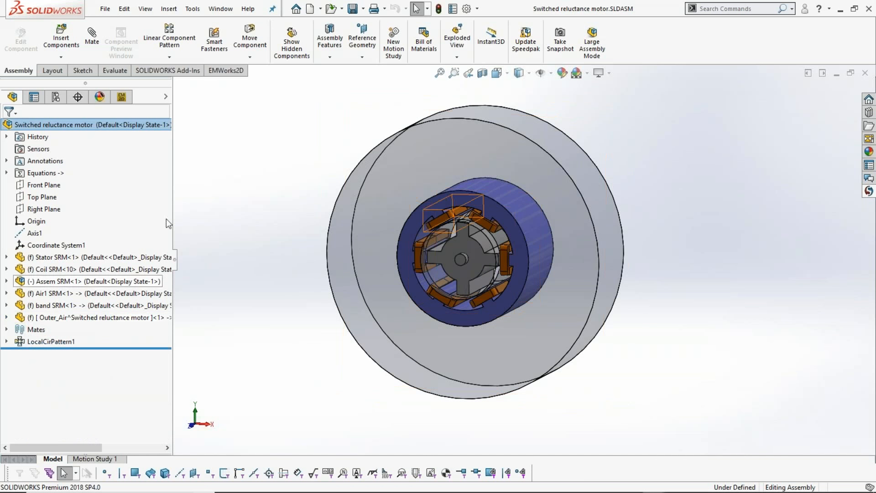
pyautogui.click(121, 99)
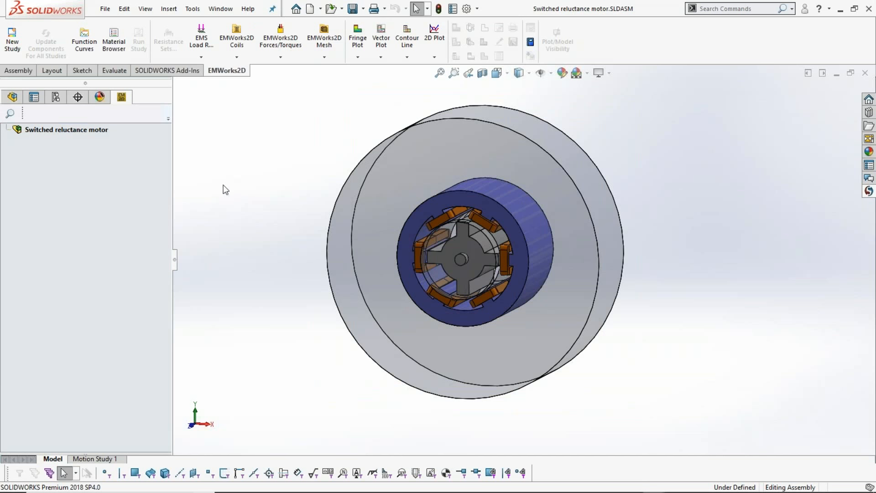
pyautogui.rightClick(70, 129)
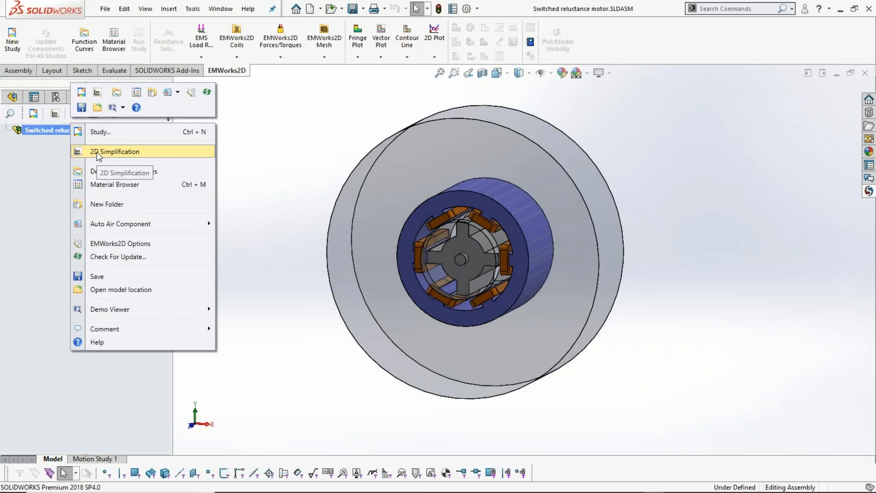
pyautogui.click(97, 155)
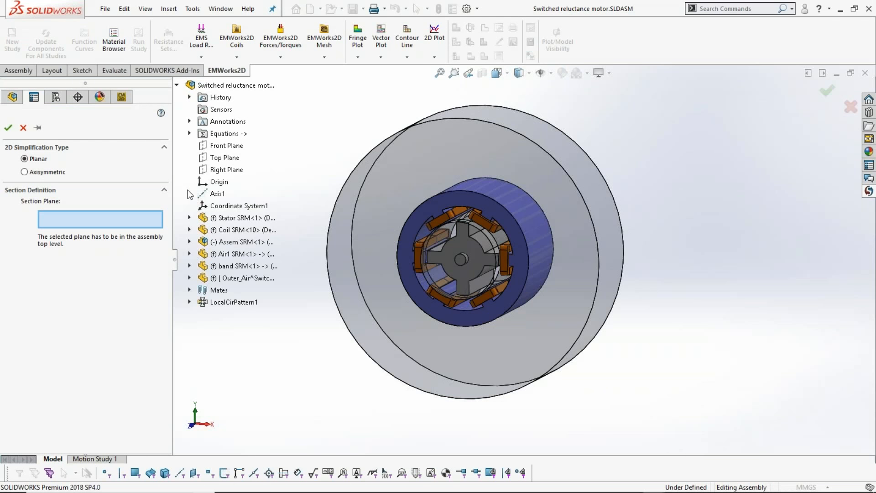
pyautogui.click(227, 146)
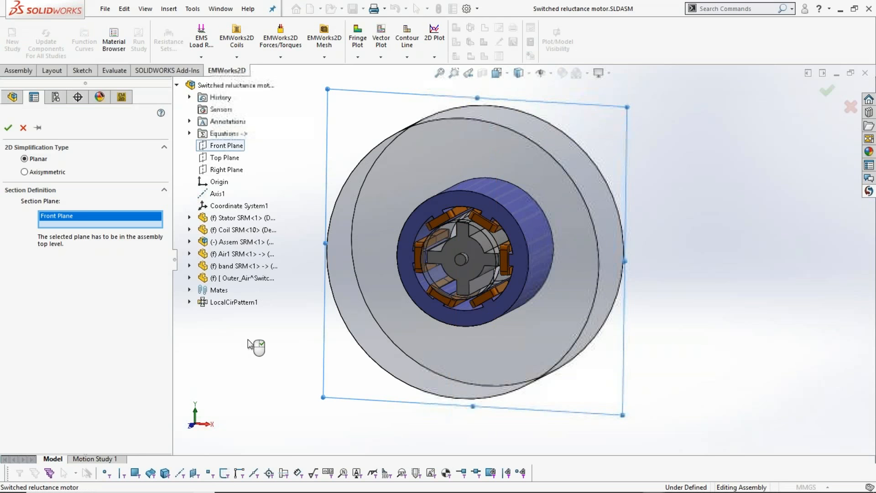
pyautogui.click(13, 128)
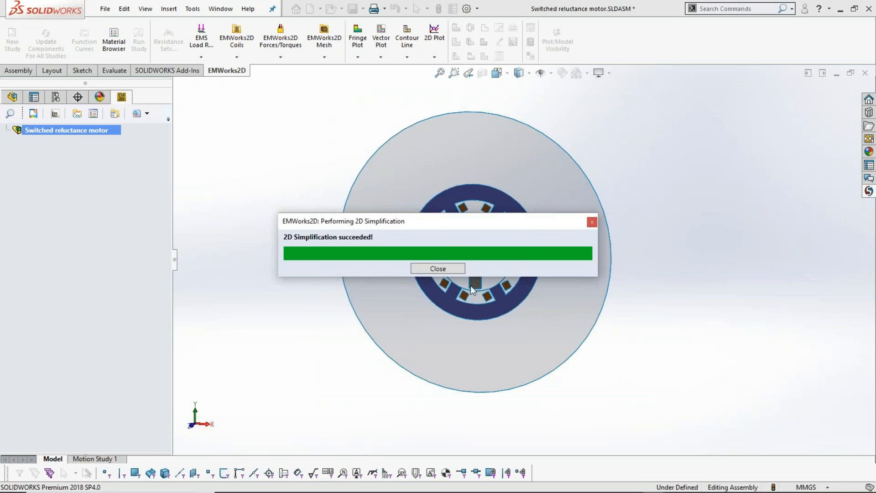
pyautogui.click(436, 267)
# - Create the magnetostatic study Study 1 with a planar (XY) solution based on Coordinate System1
pyautogui.scroll(-3, 501, 242)
pyautogui.moveTo(502, 258); pyautogui.dragTo(689, 343, button='middle')
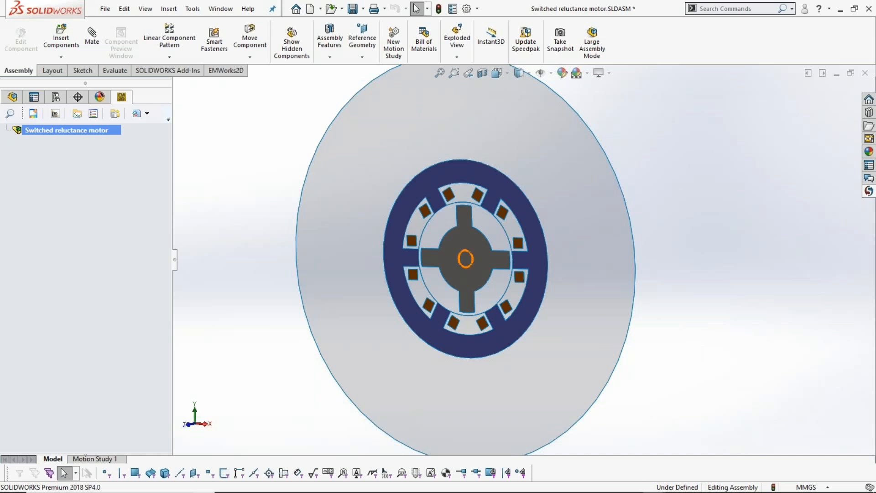
pyautogui.rightClick(92, 131)
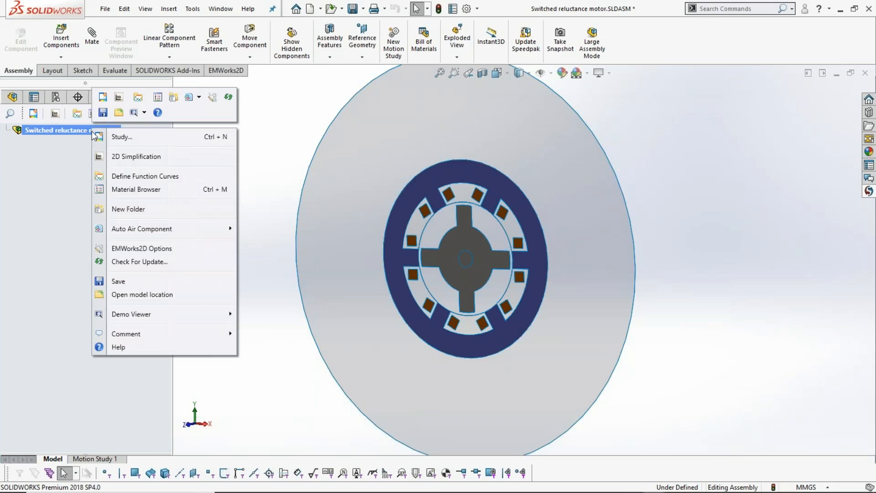
pyautogui.click(132, 141)
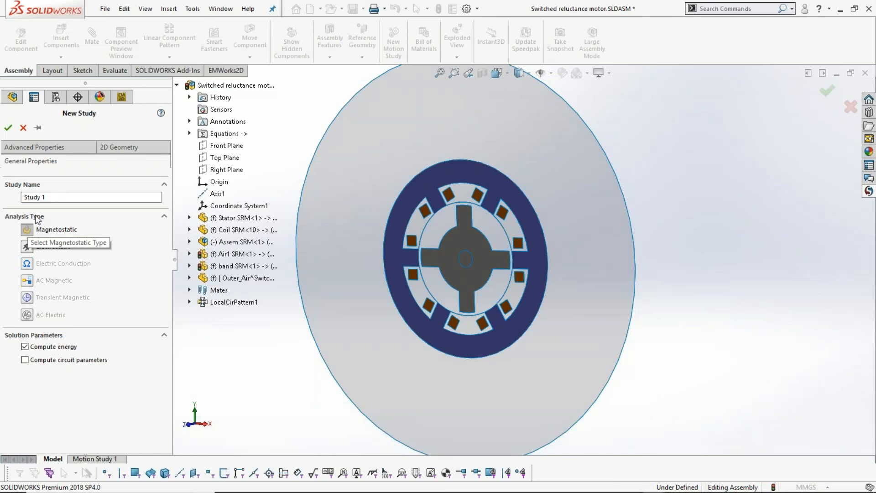
pyautogui.click(121, 148)
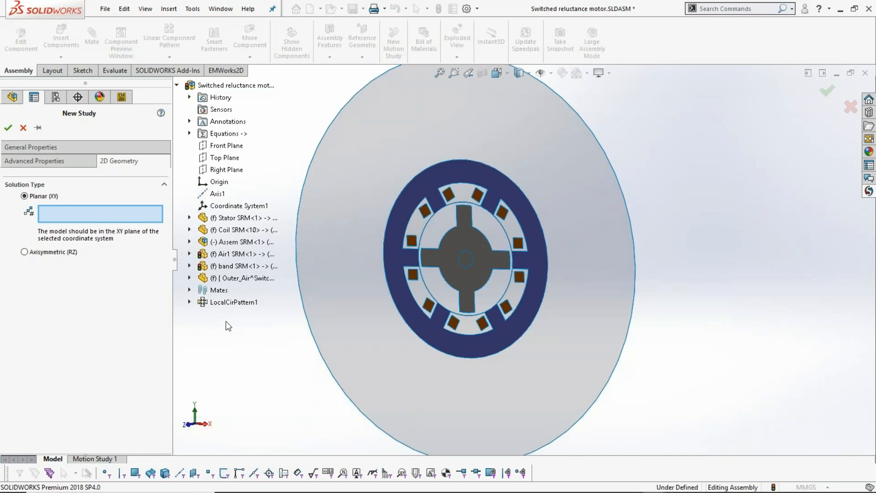
pyautogui.click(228, 206)
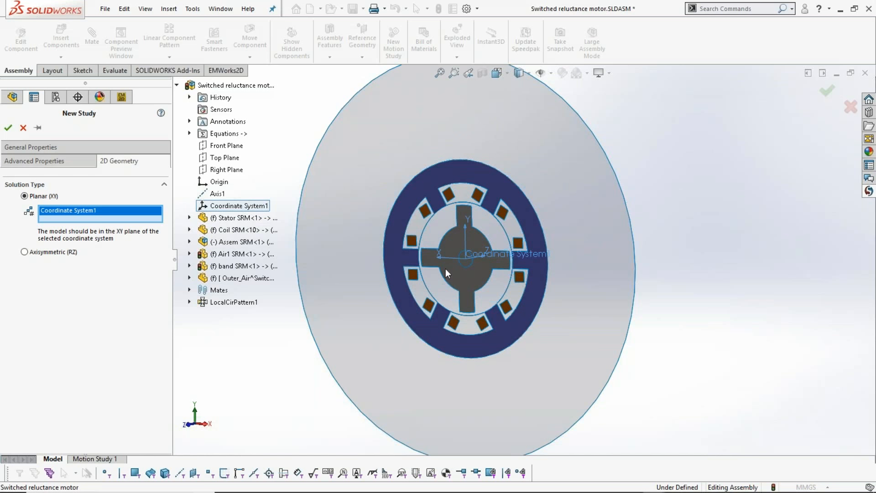
pyautogui.click(8, 129)
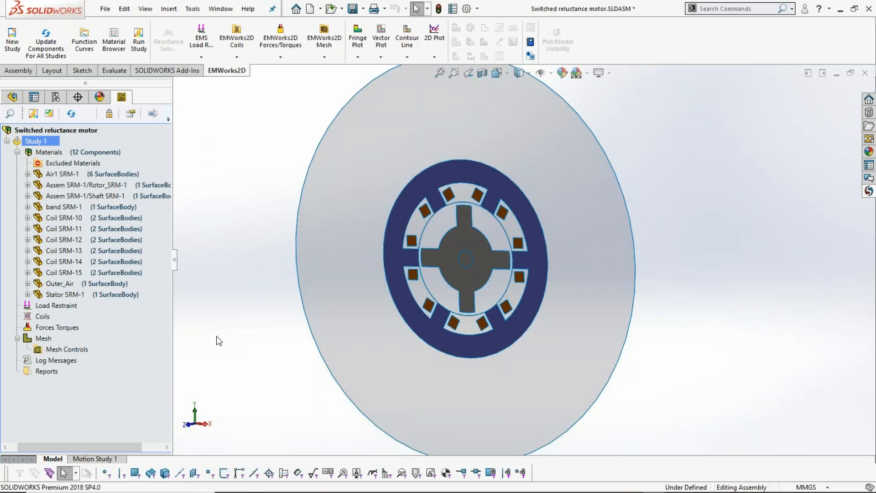
# - Assign Air to the Air1 SRM-1, band SRM-1 and Outer_Air components
pyautogui.click(133, 240)
pyautogui.click(78, 185)
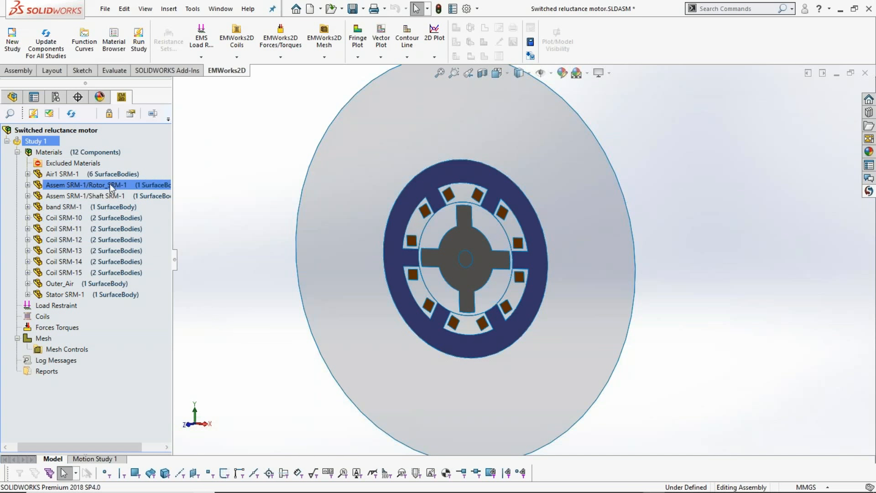
pyautogui.click(68, 174)
pyautogui.keyDown('ctrl'); pyautogui.click(91, 217); pyautogui.keyUp('ctrl')
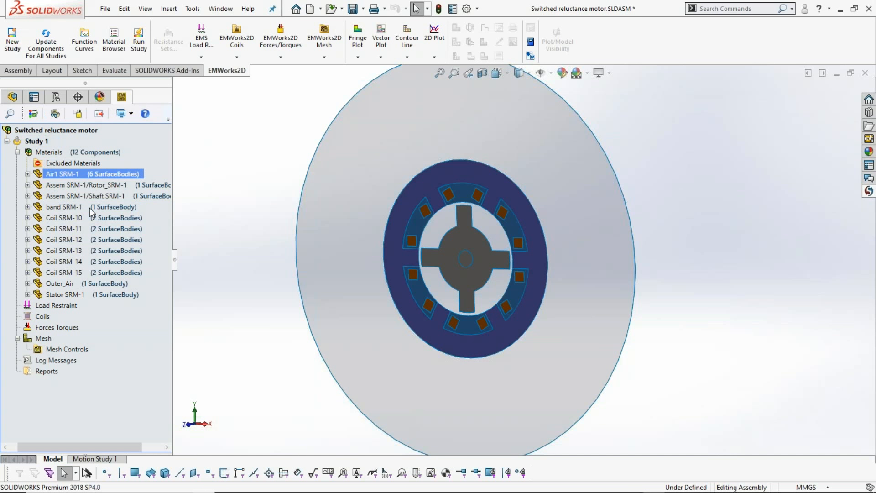
pyautogui.keyDown('ctrl'); pyautogui.click(90, 208); pyautogui.keyUp('ctrl')
pyautogui.keyDown('ctrl'); pyautogui.click(88, 284); pyautogui.keyUp('ctrl')
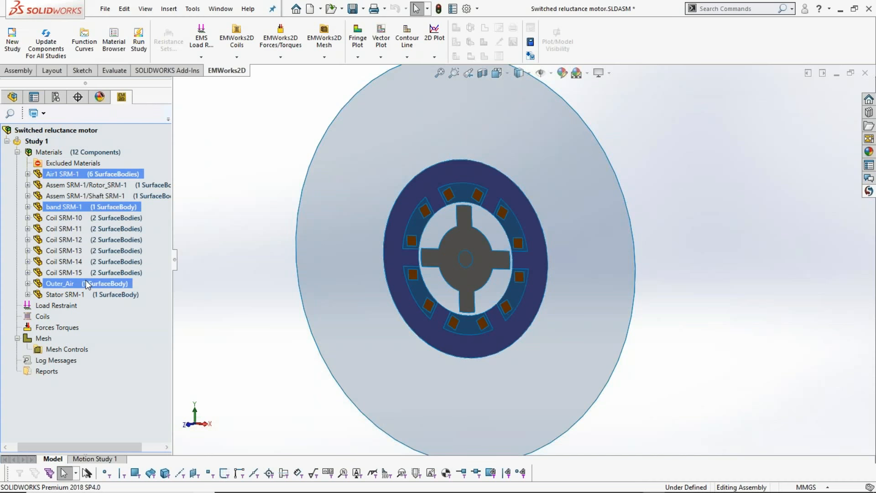
pyautogui.rightClick(87, 284)
pyautogui.moveTo(135, 305)
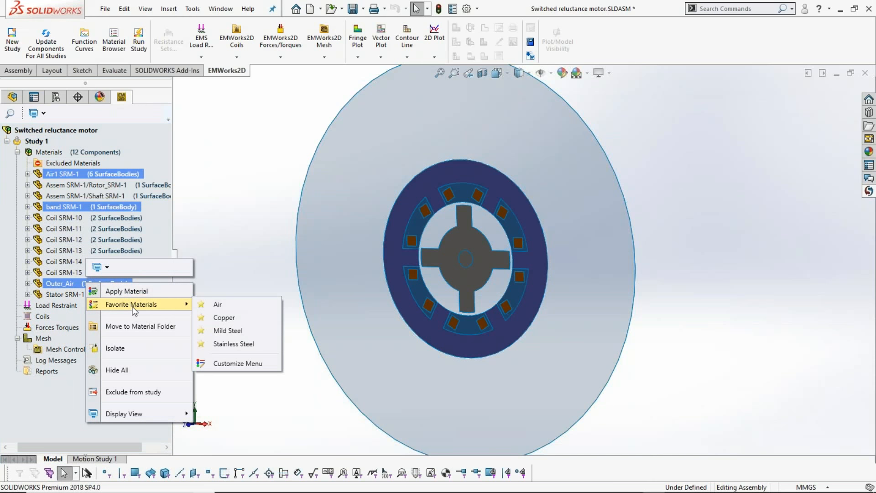
pyautogui.click(226, 306)
# - Assign Copper to the six coil components, Coil SRM-10 through Coil SRM-15
pyautogui.keyDown('ctrl'); pyautogui.click(53, 217); pyautogui.keyUp('ctrl')
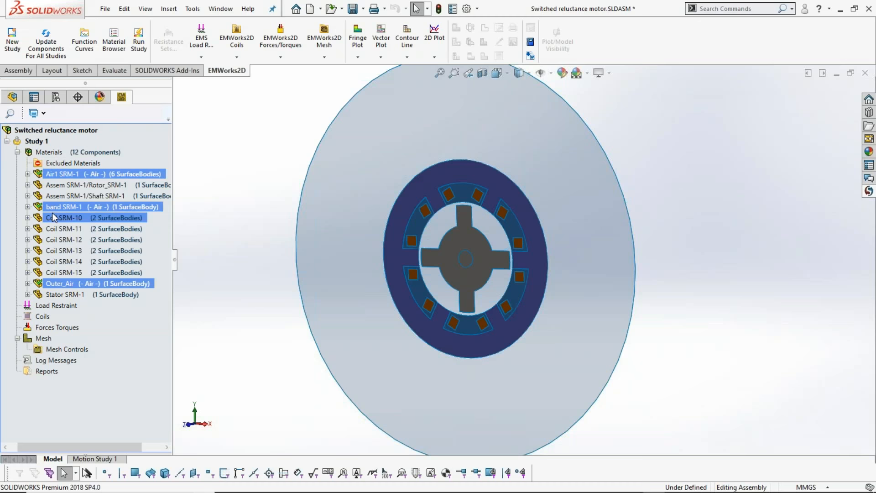
pyautogui.click(53, 218)
pyautogui.keyDown('ctrl'); pyautogui.click(54, 273); pyautogui.keyUp('ctrl')
pyautogui.keyDown('shift'); pyautogui.click(54, 272); pyautogui.keyUp('shift')
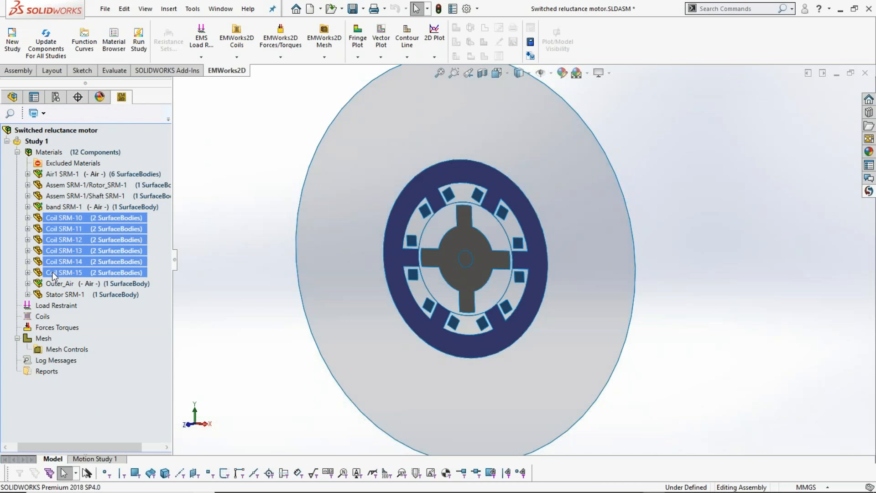
pyautogui.rightClick(70, 245)
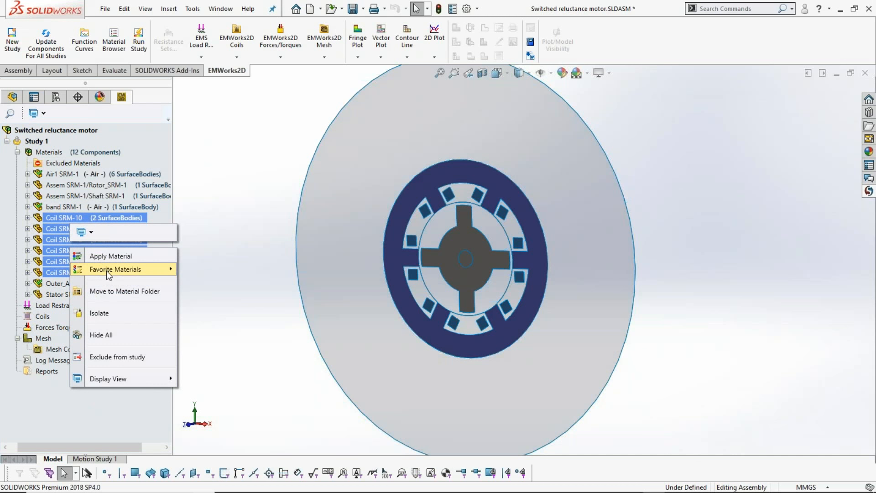
pyautogui.moveTo(116, 269)
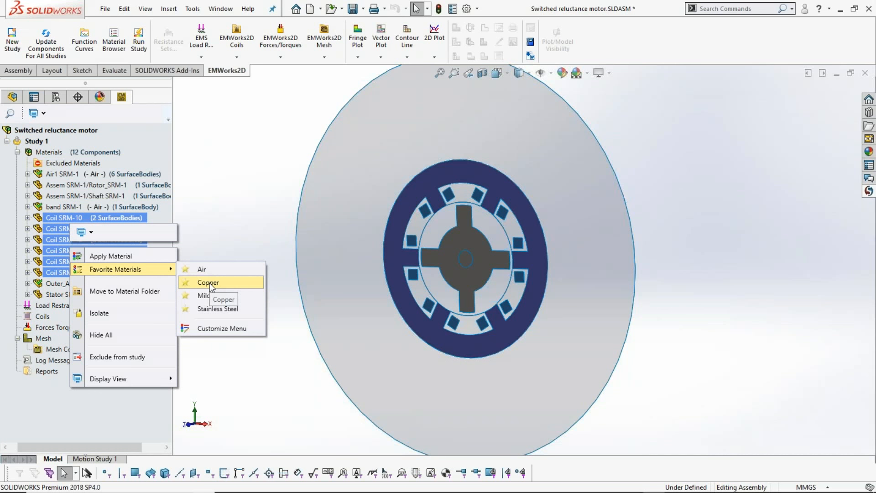
pyautogui.click(212, 286)
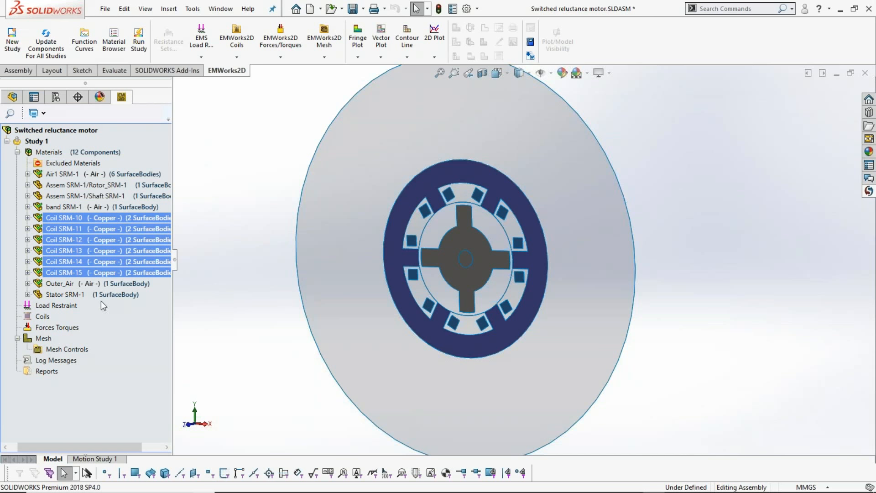
# - Assign Mild Steel to the stator and rotor components
pyautogui.click(91, 296)
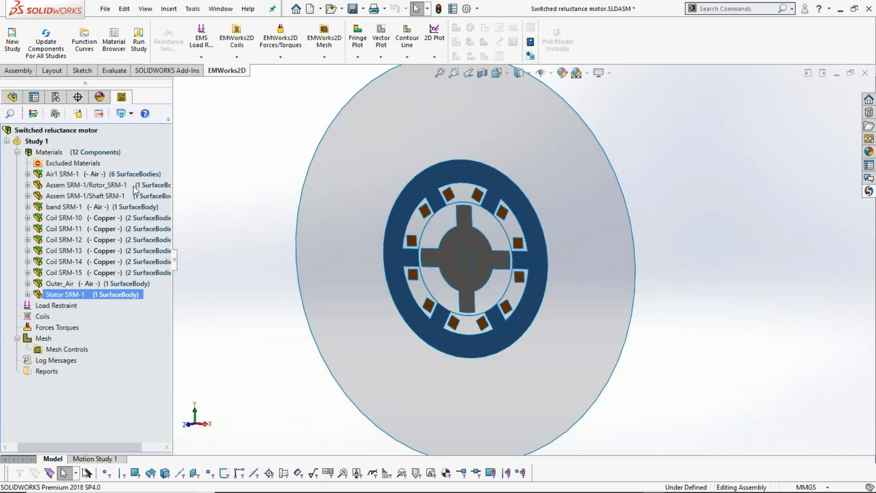
pyautogui.keyDown('ctrl'); pyautogui.click(133, 187); pyautogui.keyUp('ctrl')
pyautogui.rightClick(133, 185)
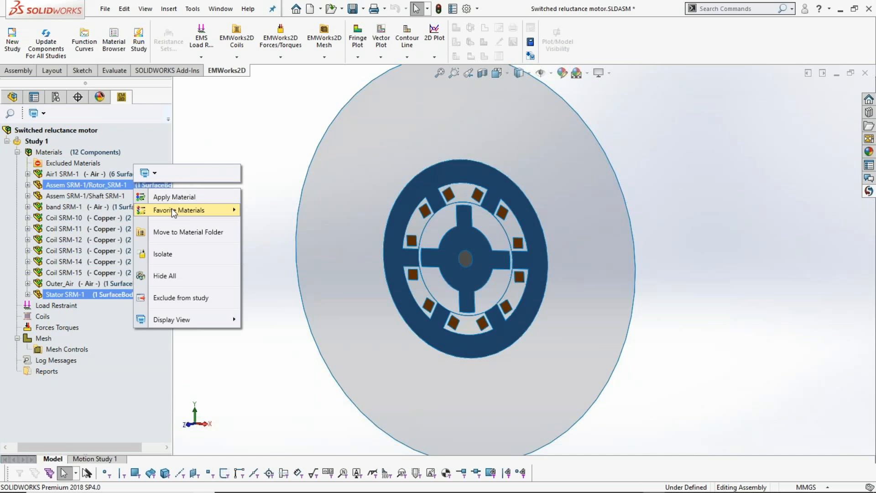
pyautogui.moveTo(173, 209)
pyautogui.click(267, 236)
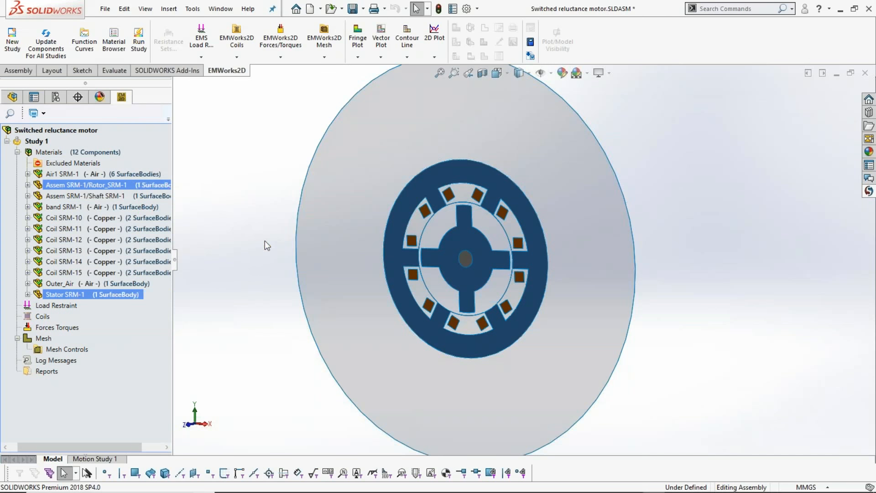
# - Assign Stainless Steel to the shaft component and collapse the study's materials list
pyautogui.keyDown('ctrl'); pyautogui.click(106, 196); pyautogui.keyUp('ctrl')
pyautogui.click(105, 196)
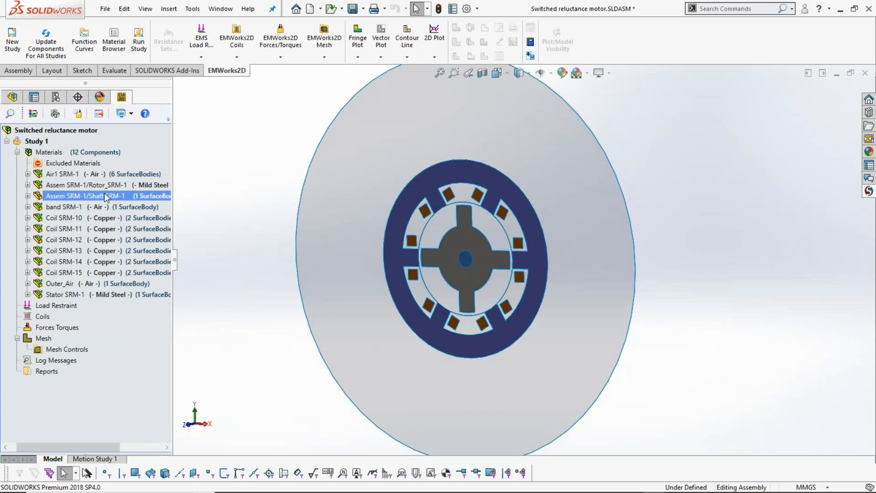
pyautogui.rightClick(105, 195)
pyautogui.moveTo(146, 219)
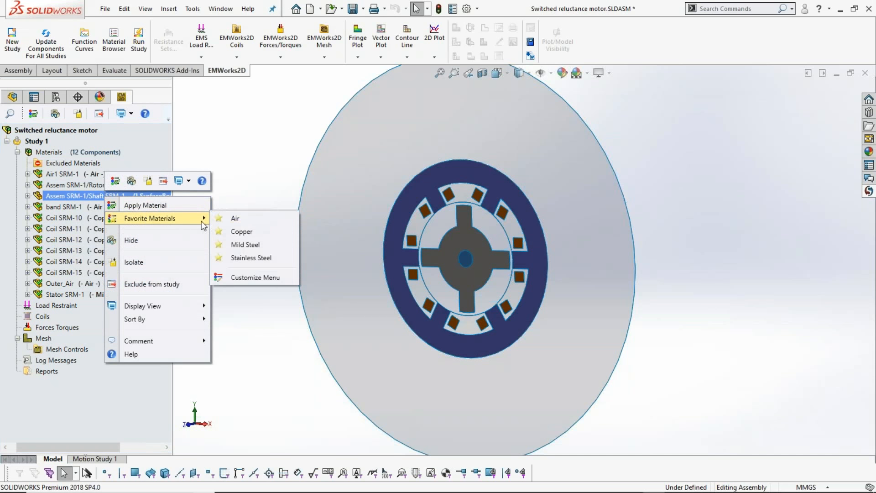
pyautogui.click(233, 258)
pyautogui.keyDown('ctrl'); pyautogui.click(141, 220); pyautogui.keyUp('ctrl')
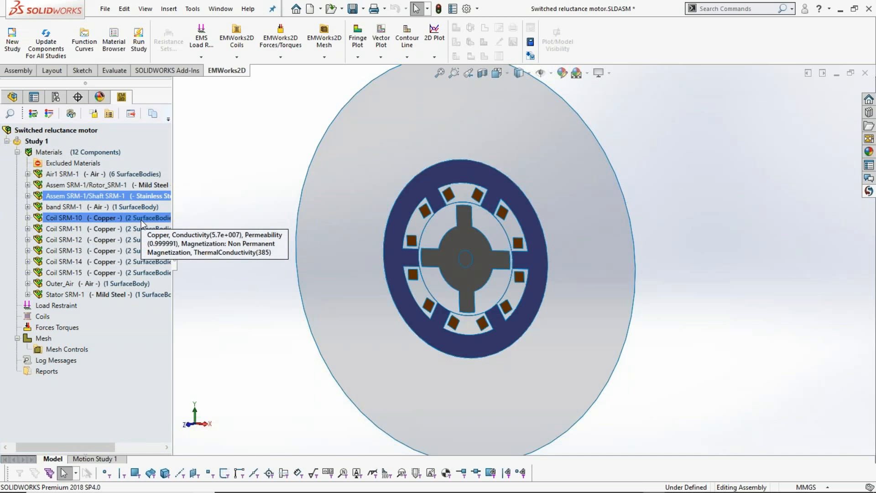
pyautogui.click(18, 152)
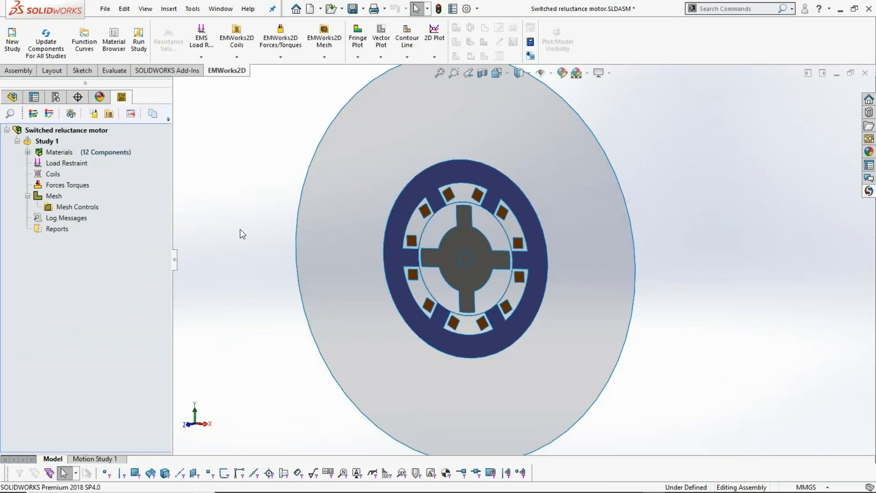
# - Apply a magnetic vector potential of 0 Weber/m to the circular outer edge of the Outer_Air region
pyautogui.scroll(2, 258, 250)
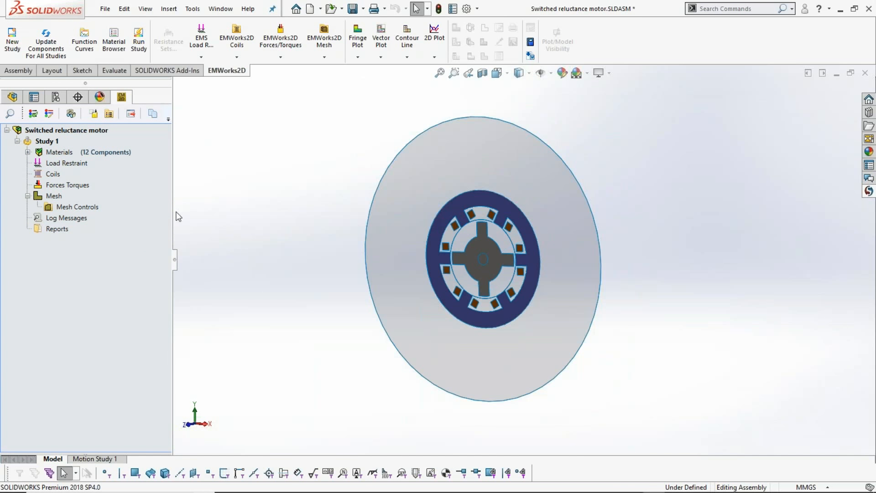
pyautogui.rightClick(81, 162)
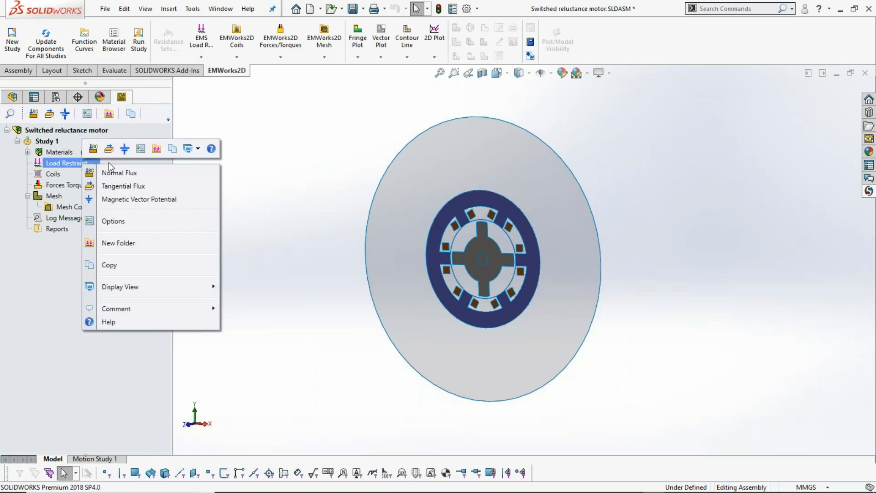
pyautogui.click(136, 199)
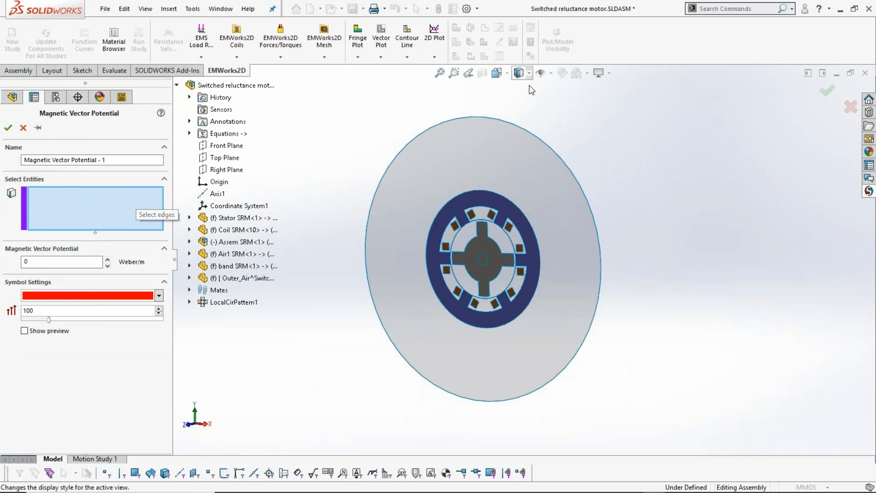
pyautogui.click(489, 118)
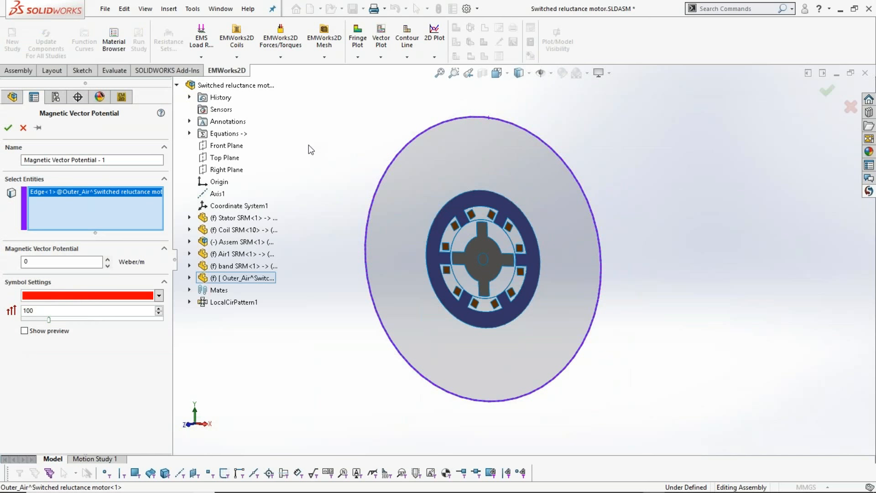
pyautogui.click(7, 128)
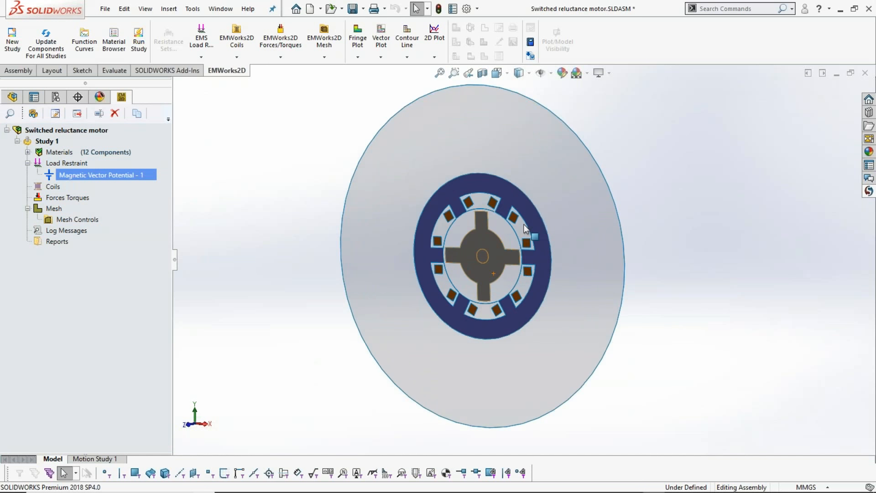
pyautogui.scroll(-3, 523, 225)
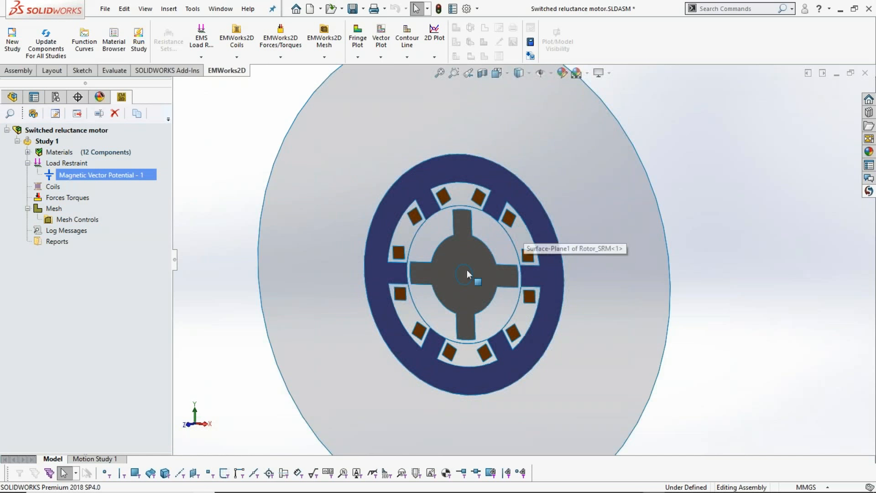
# - Create a current-driven solid coil on the Coil SRM-11 face right of the upper-right stator tooth, with preview and net current 1000
pyautogui.rightClick(59, 187)
pyautogui.moveTo(97, 199)
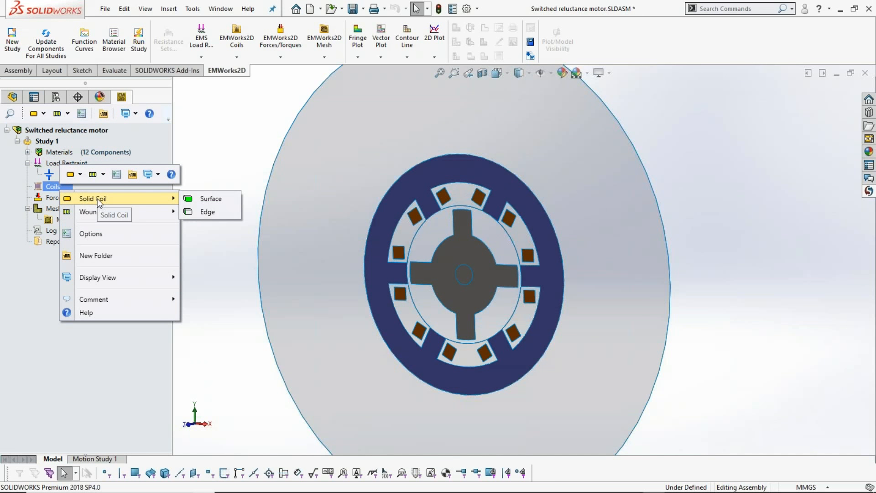
pyautogui.click(224, 202)
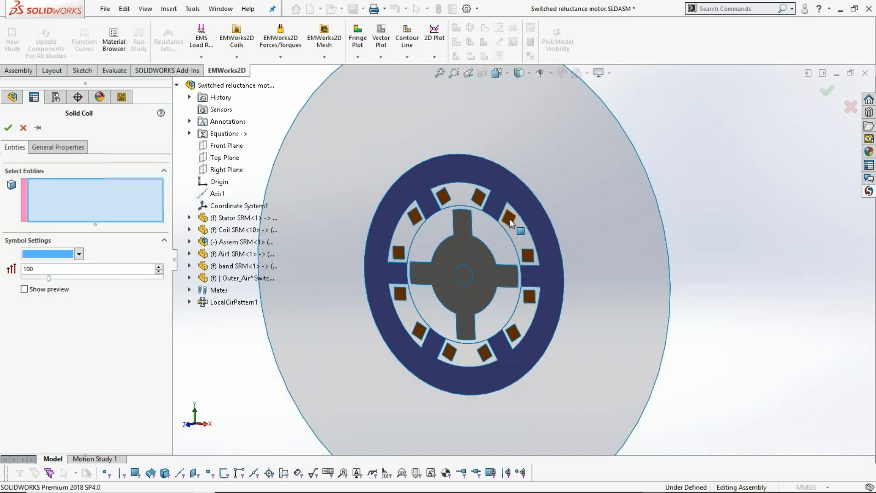
pyautogui.click(509, 218)
pyautogui.click(51, 289)
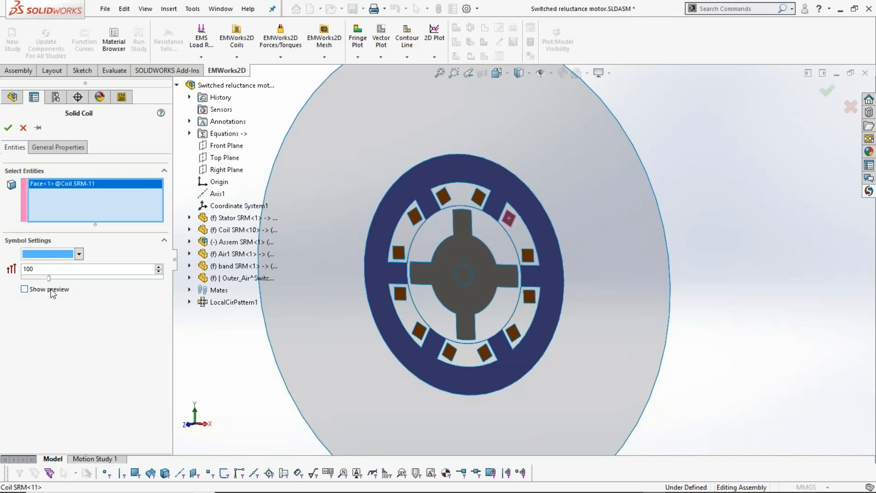
pyautogui.scroll(-2, 521, 194)
pyautogui.scroll(-2, 521, 200)
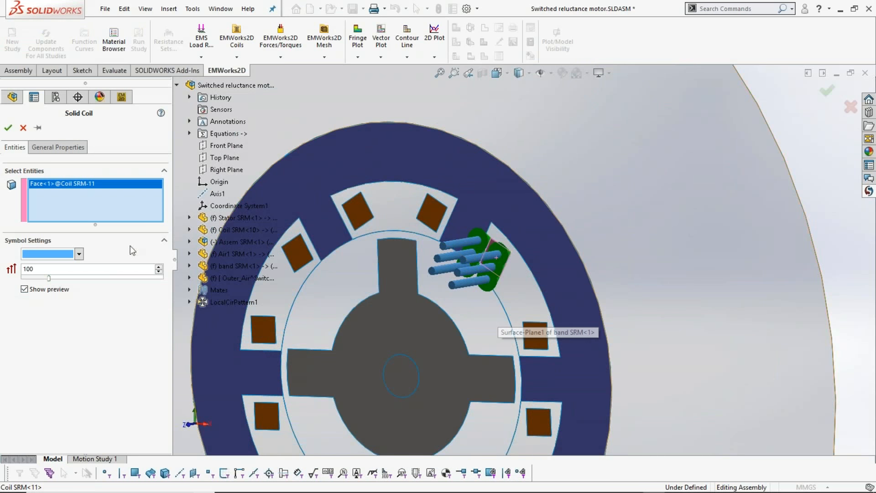
pyautogui.click(58, 147)
pyautogui.click(47, 276)
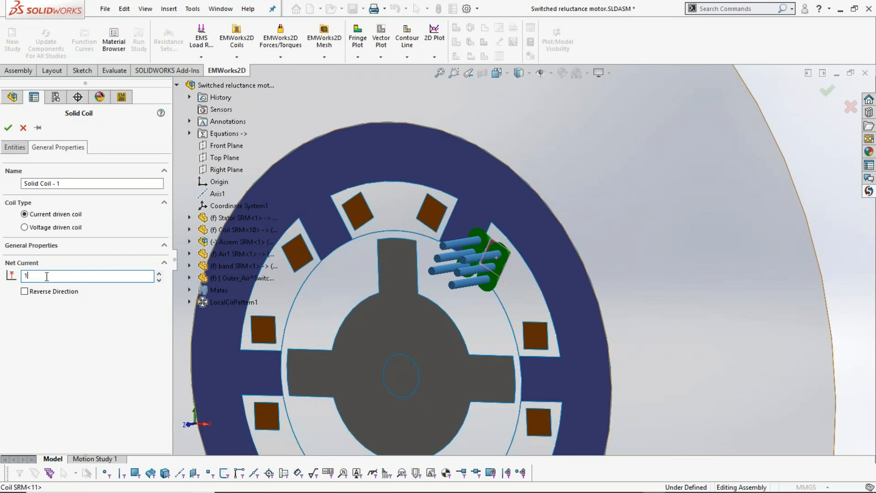
pyautogui.write('000')
pyautogui.click(8, 127)
# - Create a current-driven solid coil on the other Coil SRM-11 face, with preview, net current 1000 and reversed direction
pyautogui.rightClick(56, 191)
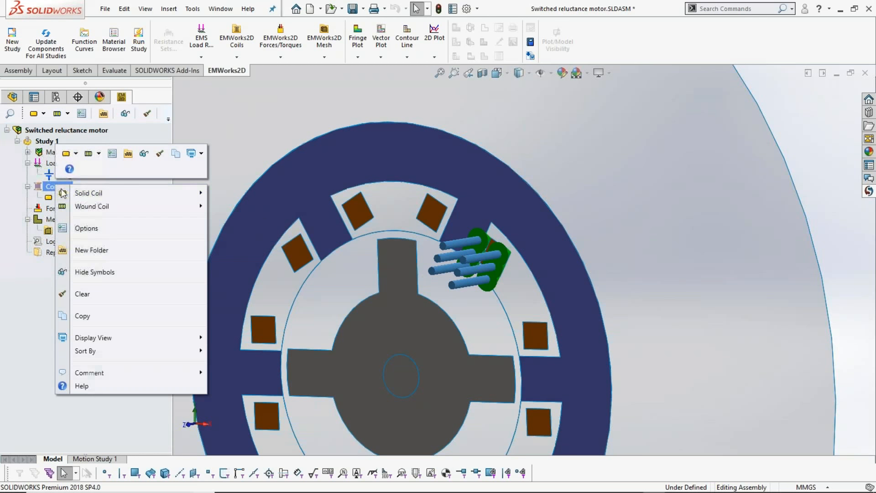
pyautogui.moveTo(192, 193)
pyautogui.click(242, 194)
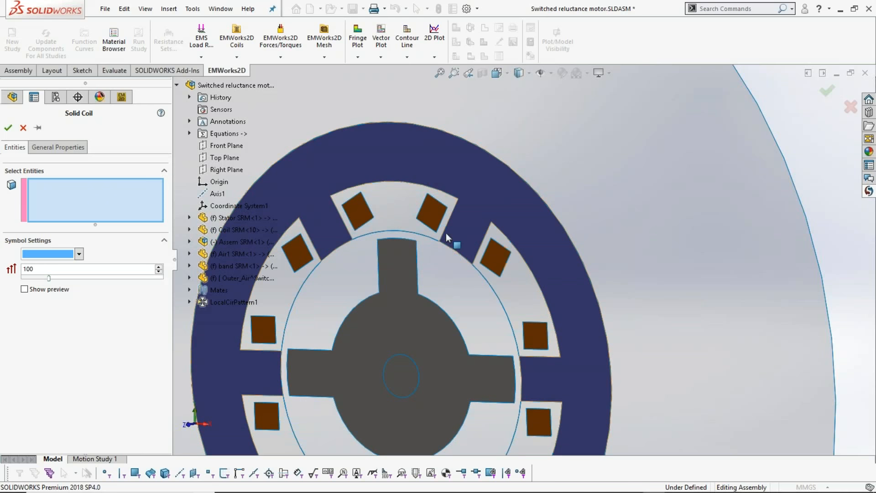
pyautogui.click(435, 215)
pyautogui.click(45, 293)
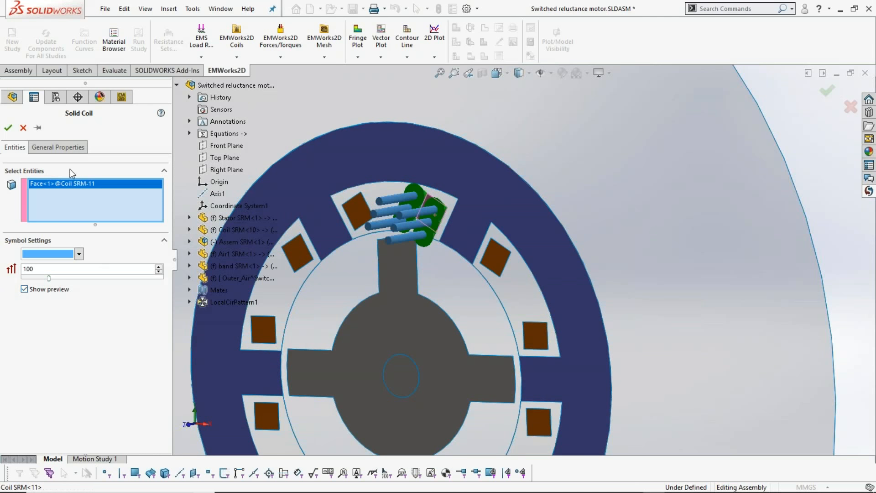
pyautogui.click(71, 148)
pyautogui.click(63, 277)
pyautogui.write('000')
pyautogui.click(45, 292)
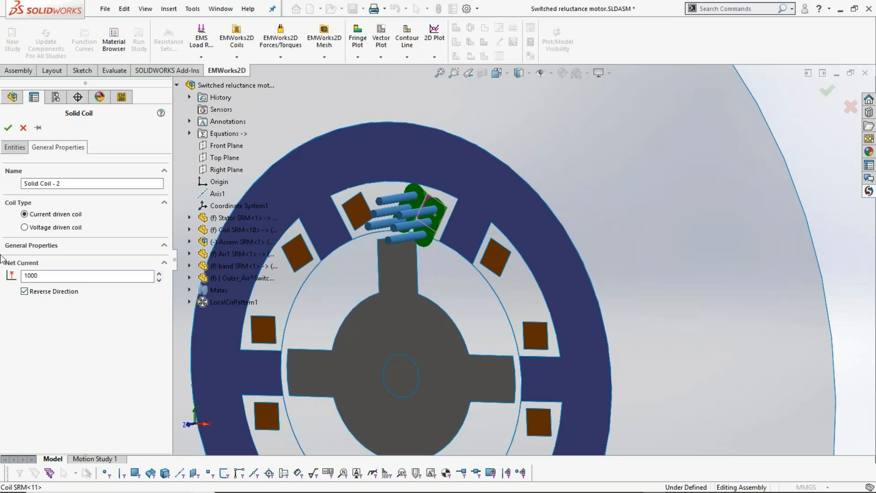
pyautogui.click(8, 128)
# - Create a current-driven solid coil on the Coil SRM-14 face right of the lower-left stator tooth, with preview and net current 1000
pyautogui.moveTo(501, 274)
pyautogui.mouseDown(button='middle')
pyautogui.moveTo(518, 288)
pyautogui.moveTo(491, 268)
pyautogui.mouseUp(button='middle')
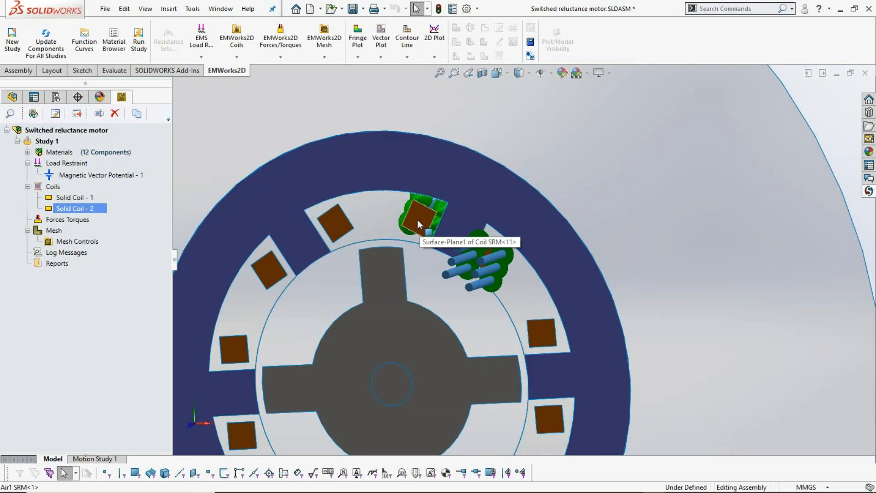
pyautogui.scroll(5, 451, 337)
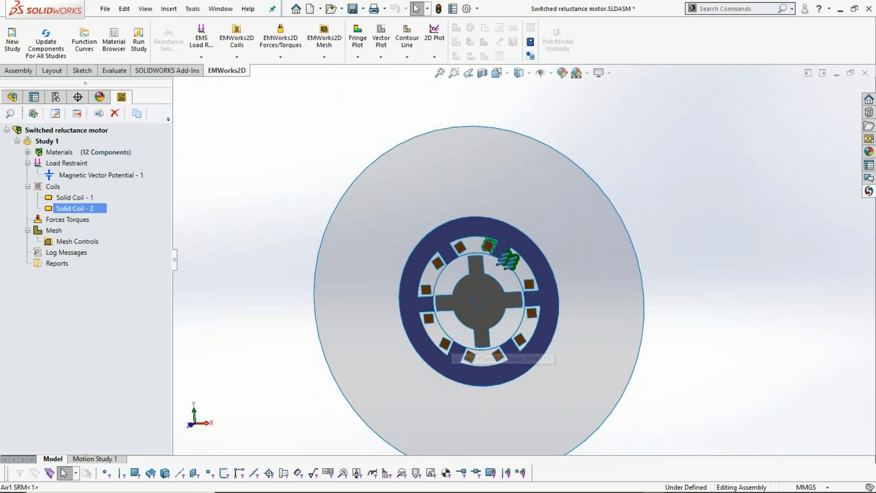
pyautogui.scroll(-3, 451, 342)
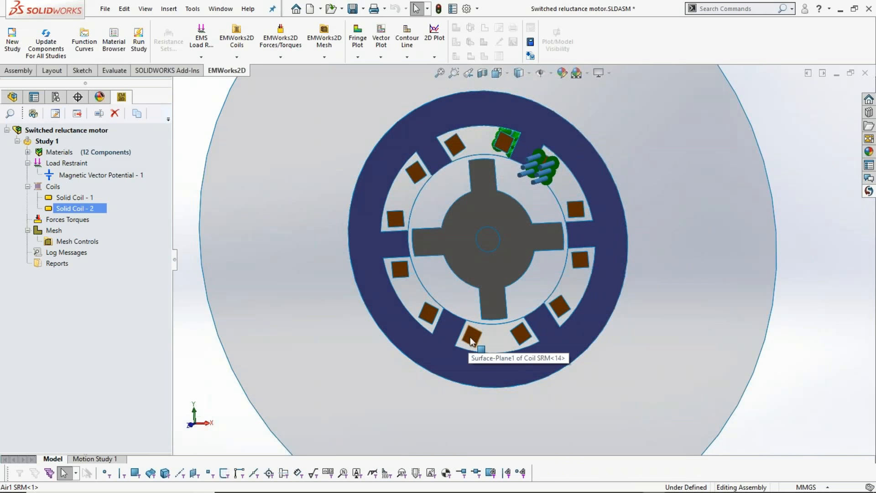
pyautogui.keyDown('ctrl'); pyautogui.click(56, 197); pyautogui.keyUp('ctrl')
pyautogui.rightClick(54, 189)
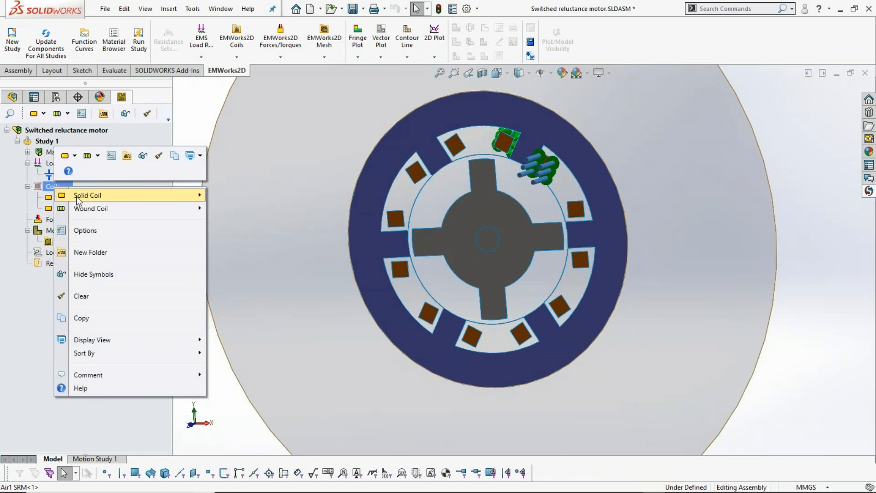
pyautogui.moveTo(75, 197)
pyautogui.click(215, 199)
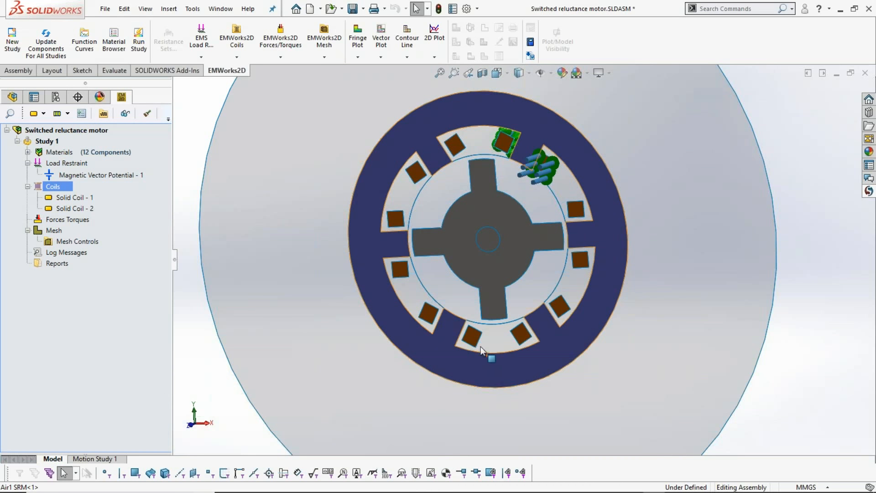
pyautogui.click(475, 341)
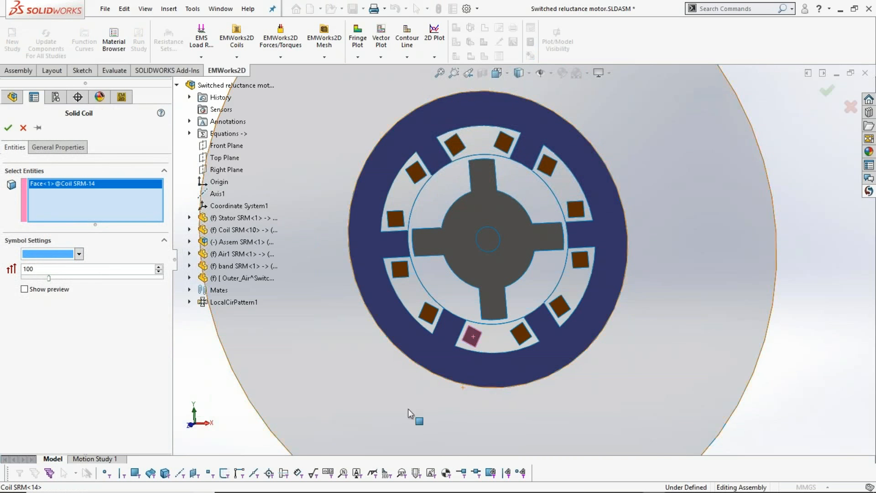
pyautogui.click(46, 290)
pyautogui.click(58, 147)
pyautogui.click(68, 275)
pyautogui.write('1000')
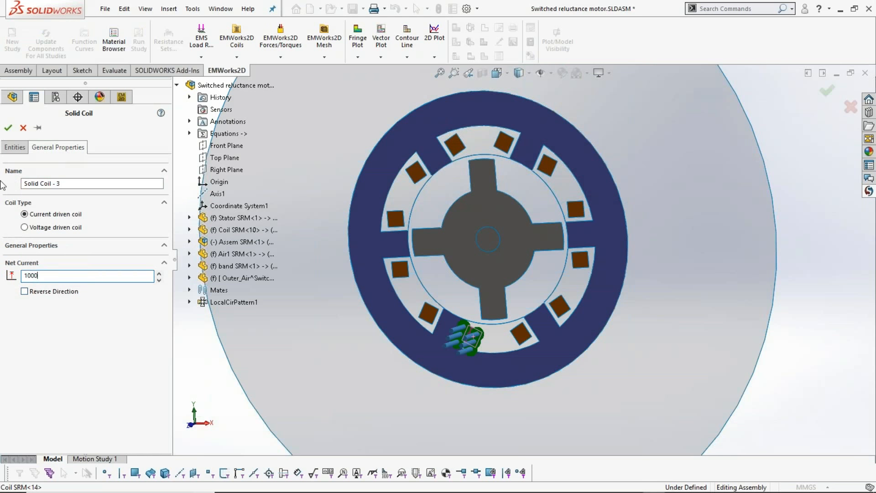
pyautogui.click(9, 129)
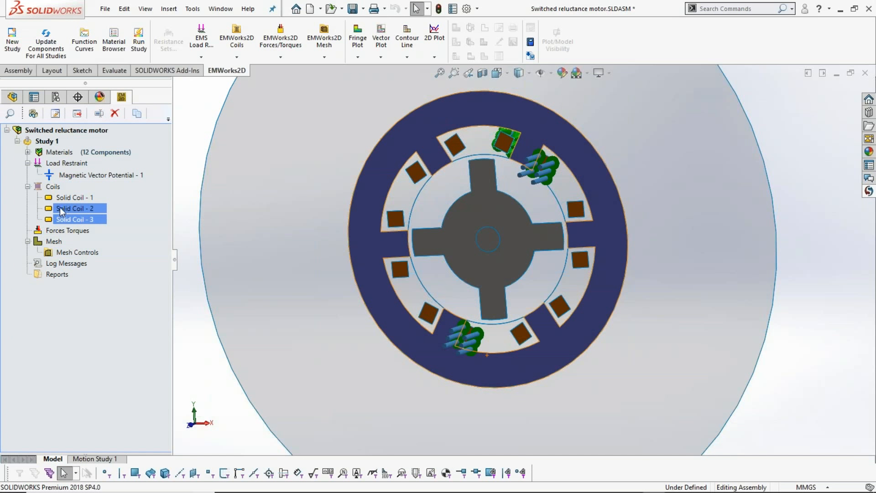
# - Create a current-driven solid coil on the other Coil SRM-14 face, with preview, net current 1000 and reversed direction
pyautogui.rightClick(54, 188)
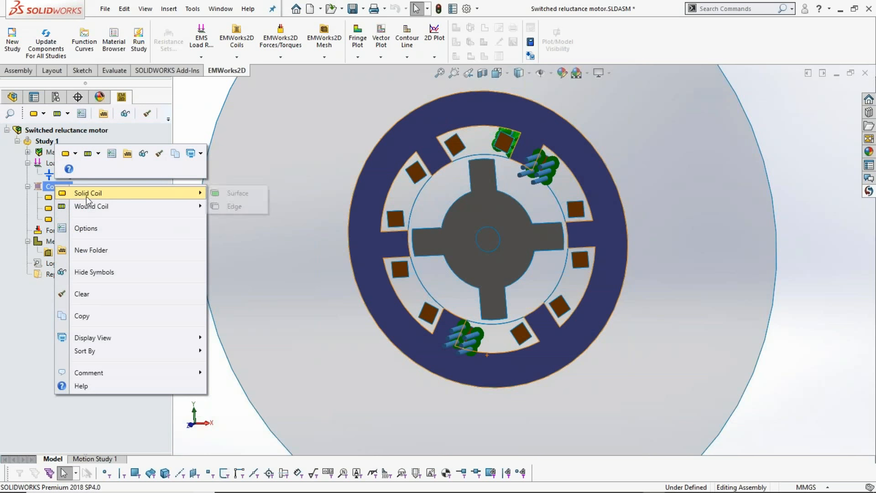
pyautogui.click(240, 195)
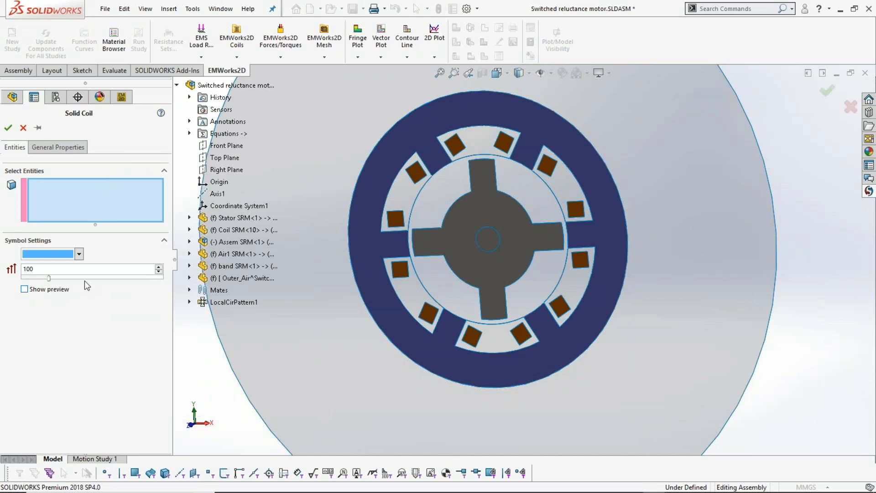
pyautogui.click(428, 314)
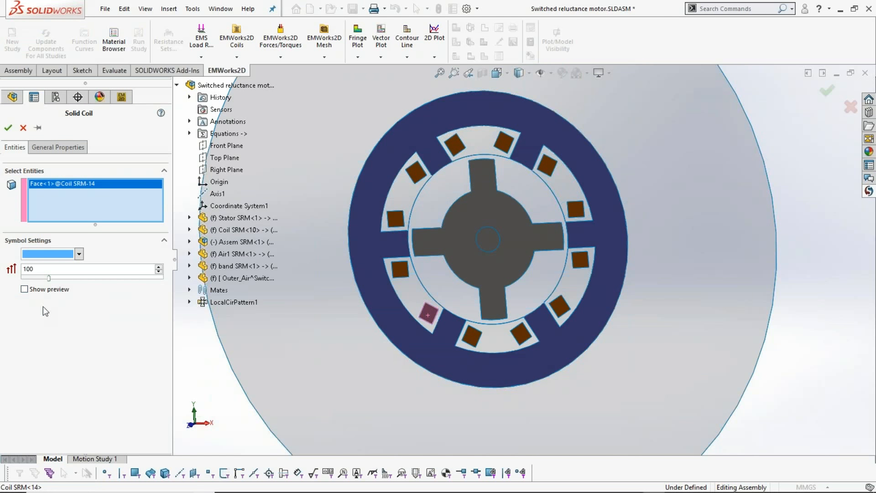
pyautogui.click(45, 291)
pyautogui.click(58, 147)
pyautogui.click(46, 277)
pyautogui.write('000')
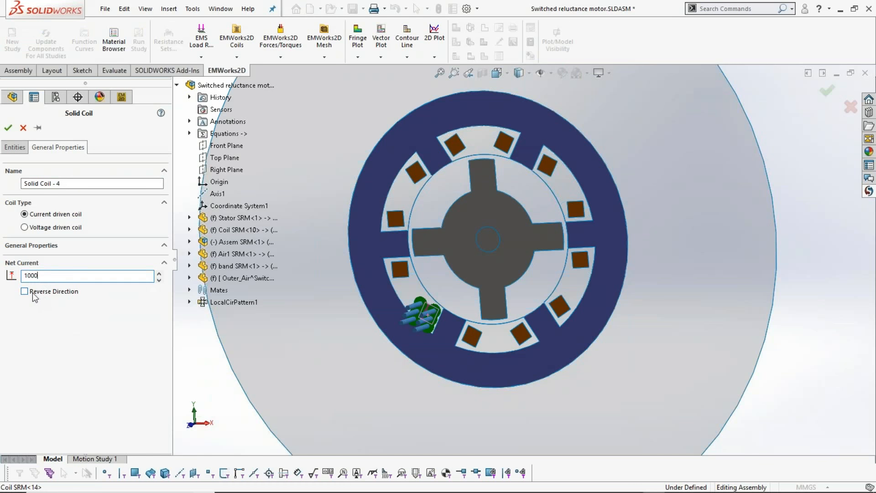
pyautogui.click(8, 127)
# - Check the material assigned to the rotor and review the definitions of the solid coils in the study
pyautogui.moveTo(555, 325); pyautogui.dragTo(611, 329, button='middle')
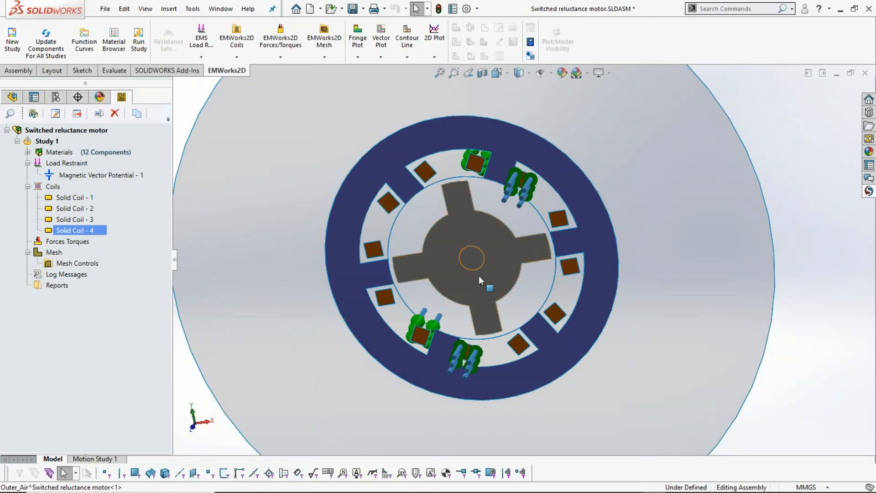
pyautogui.click(465, 228)
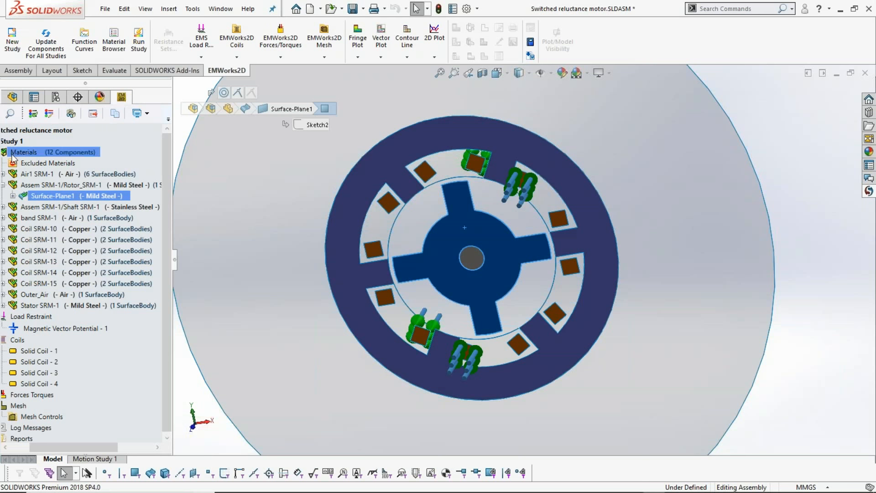
pyautogui.click(32, 154)
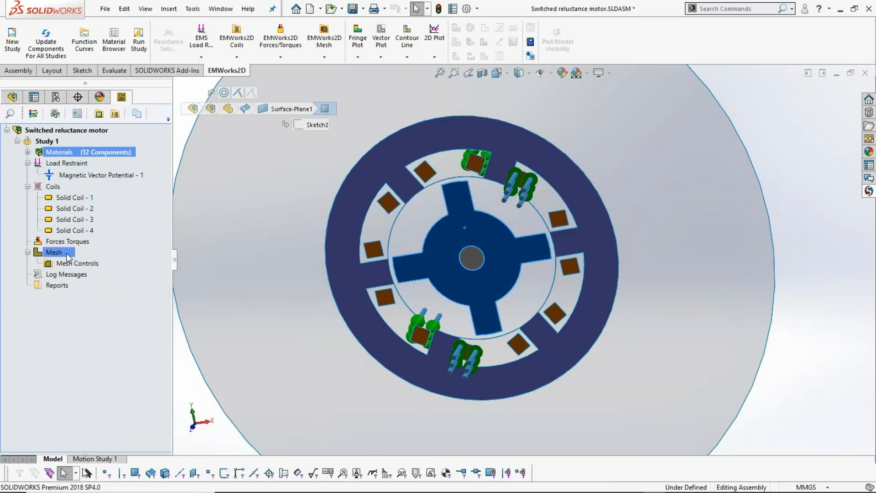
pyautogui.moveTo(78, 209)
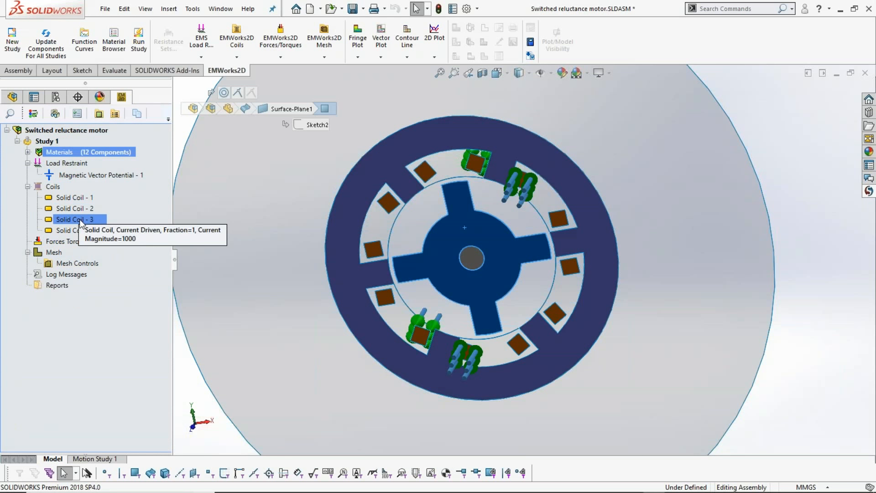
pyautogui.click(190, 372)
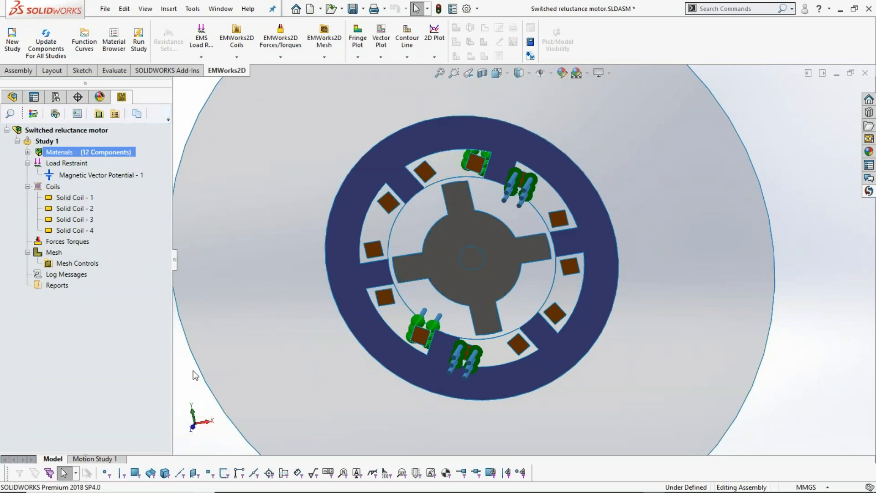
pyautogui.press('f')
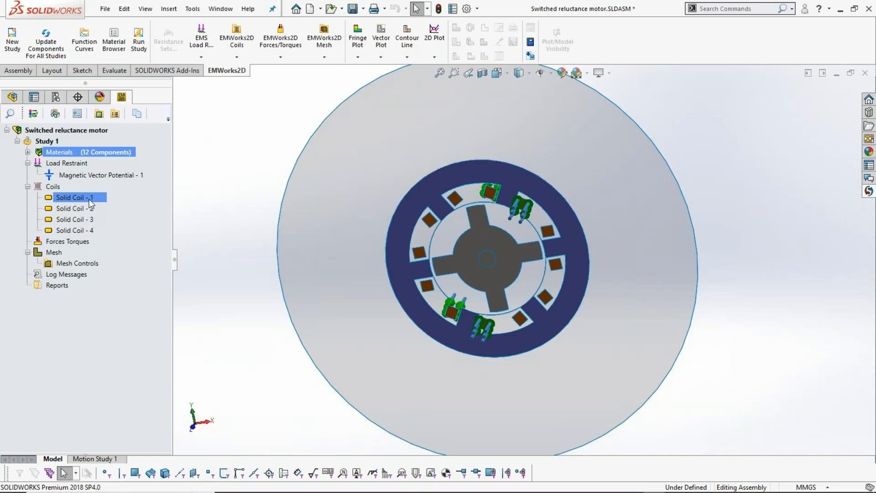
pyautogui.moveTo(89, 199)
# - Define a virtual work calculation on the shaft and rotor faces that computes only the torque, centred at the origin
pyautogui.rightClick(85, 243)
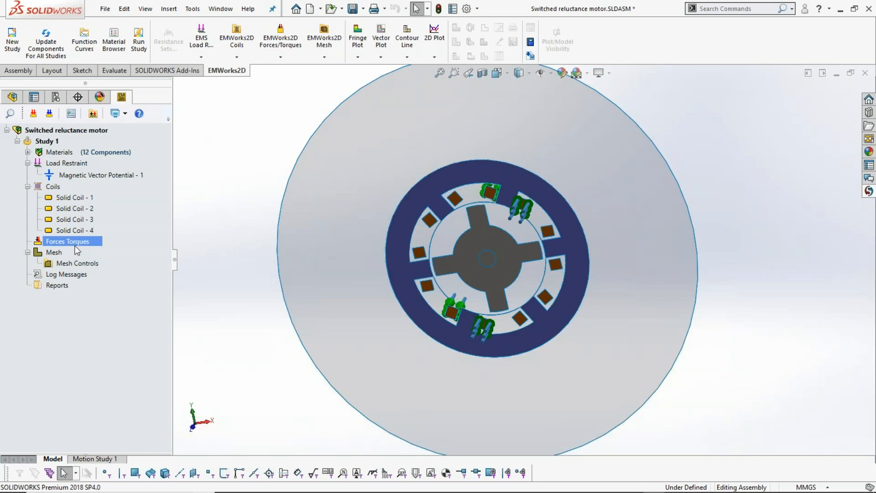
pyautogui.click(106, 257)
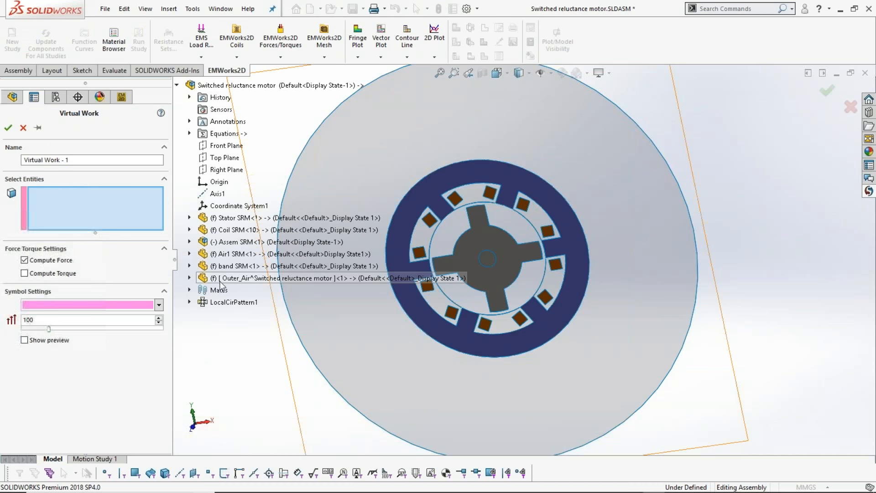
pyautogui.click(59, 270)
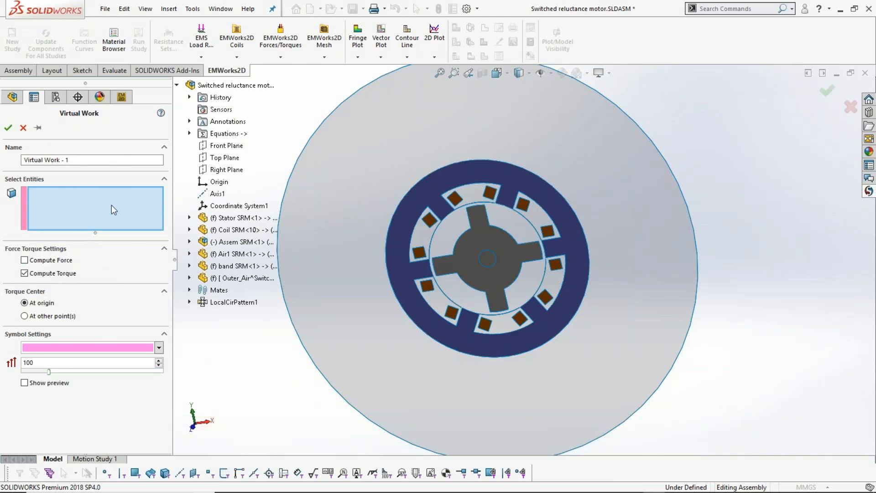
pyautogui.click(491, 258)
pyautogui.click(468, 241)
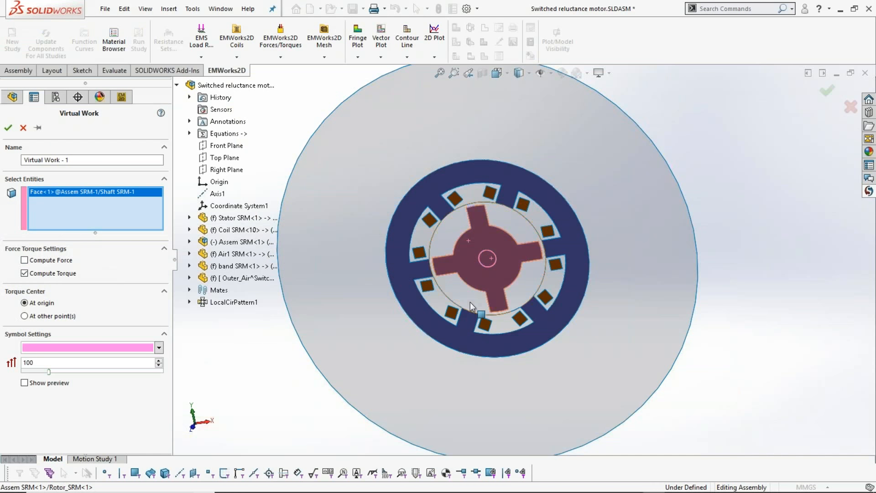
pyautogui.click(8, 129)
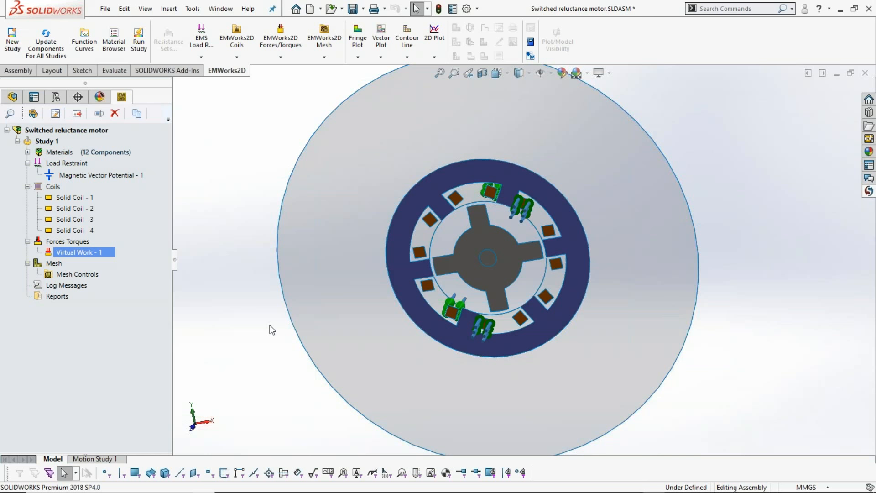
# - Run Study 1 to solve the magnetostatic problem for the switched reluctance motor
pyautogui.rightClick(57, 143)
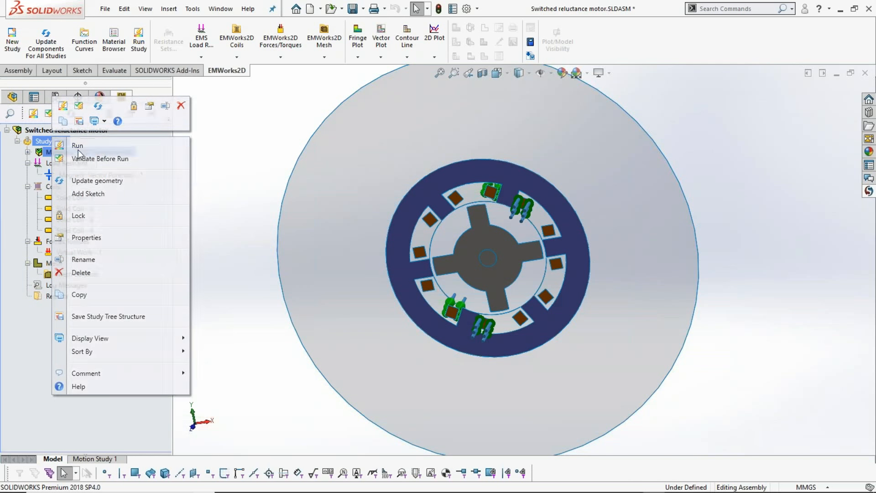
pyautogui.click(78, 146)
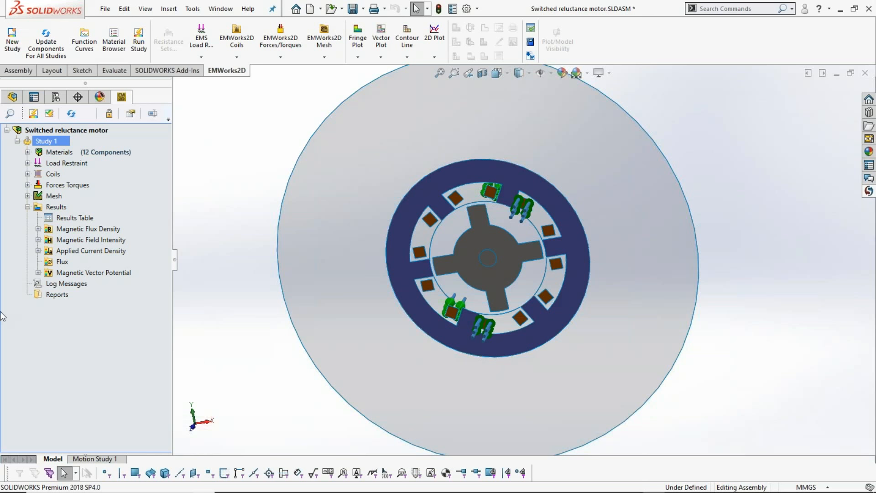
# - Display the existing magnetic flux density fringe plot of Study 1 and examine the field in the stator and rotor
pyautogui.click(38, 228)
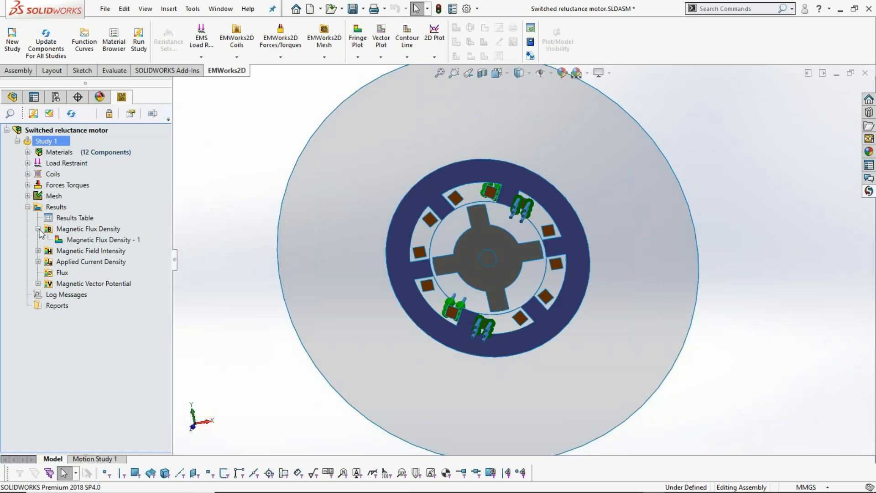
pyautogui.click(79, 238)
pyautogui.doubleClick(79, 235)
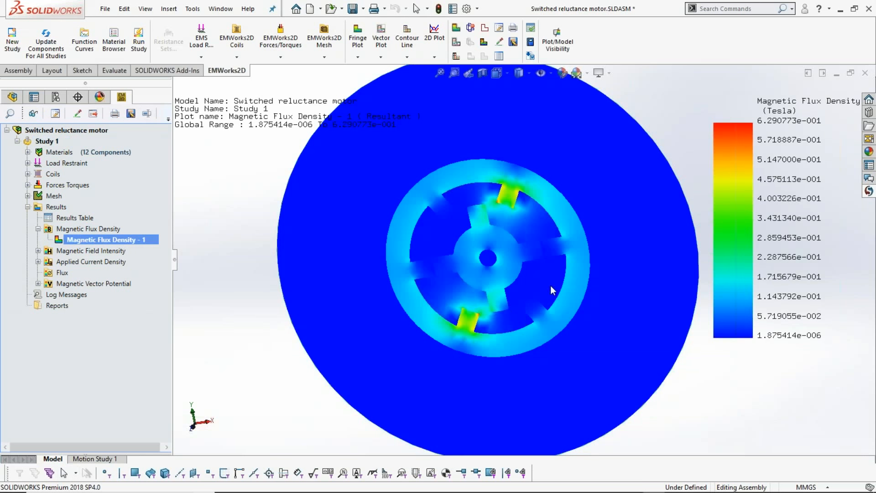
pyautogui.scroll(-2, 555, 234)
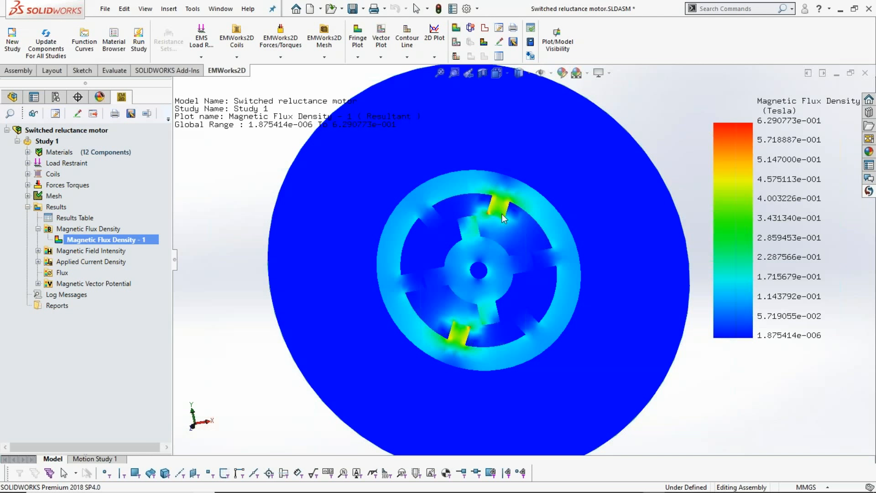
# - Create a vector plot of the resultant magnetic flux density in Tesla and examine the field direction around the energised coils
pyautogui.rightClick(106, 229)
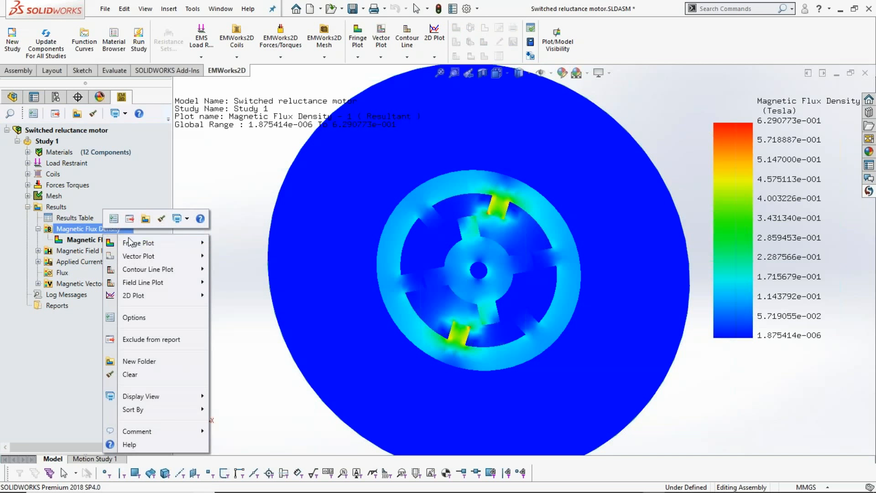
pyautogui.moveTo(137, 256)
pyautogui.click(249, 256)
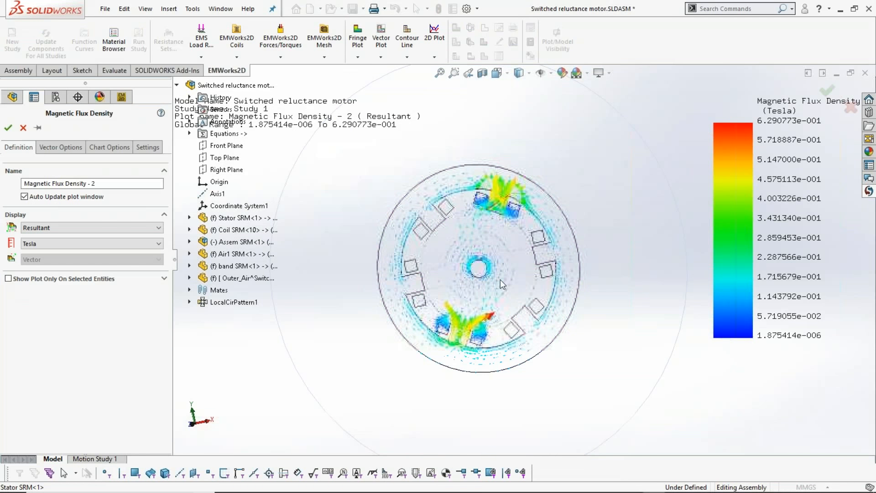
pyautogui.scroll(-3, 501, 279)
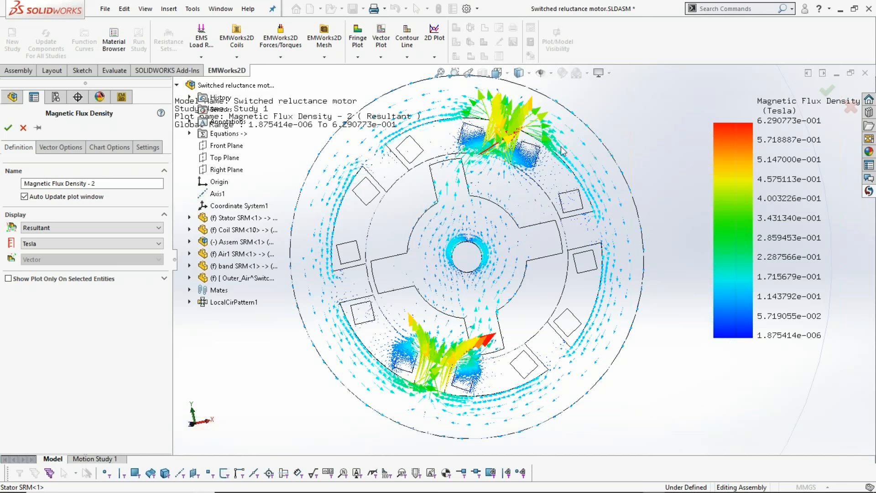
pyautogui.click(8, 128)
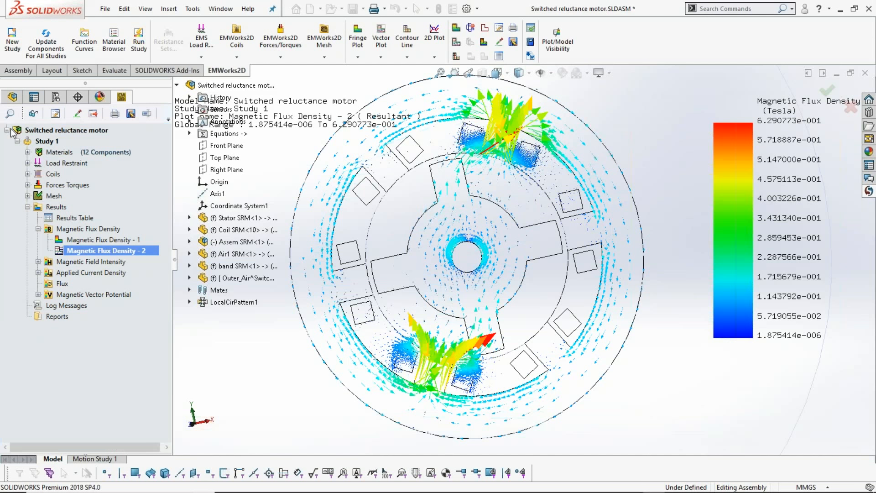
# - Change the format of the existing magnetic vector potential plot to contour lines
pyautogui.click(38, 294)
pyautogui.click(82, 306)
pyautogui.rightClick(95, 306)
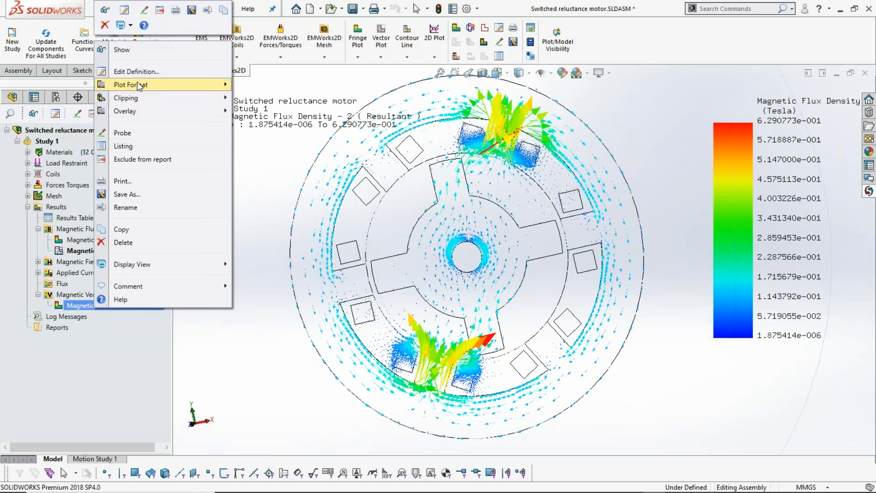
pyautogui.moveTo(219, 85)
pyautogui.click(262, 101)
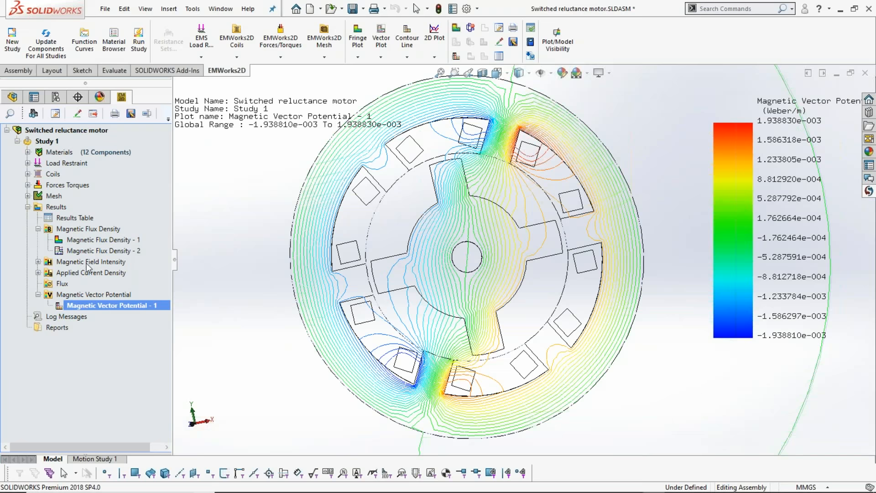
# - Check the virtual work torque in the Study 1 results table, close the table and switch to the PowerPoint slide show
pyautogui.click(74, 218)
pyautogui.doubleClick(75, 218)
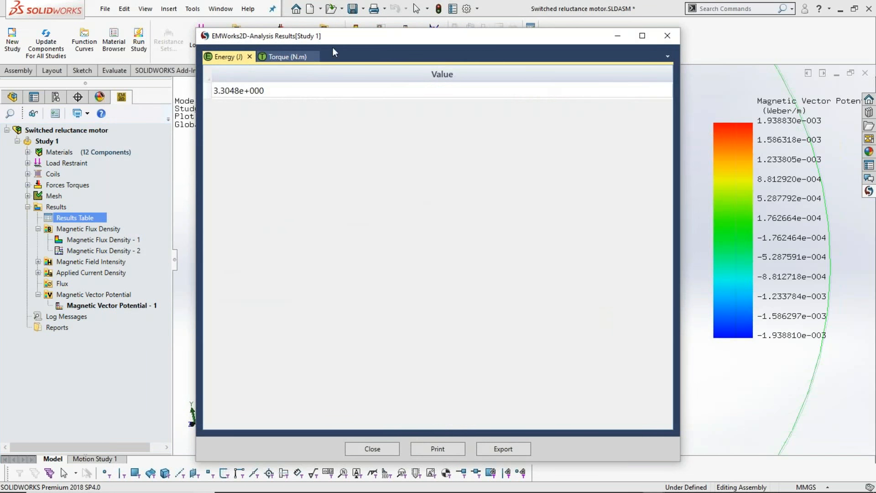
pyautogui.moveTo(292, 37); pyautogui.dragTo(171, 37)
pyautogui.click(151, 58)
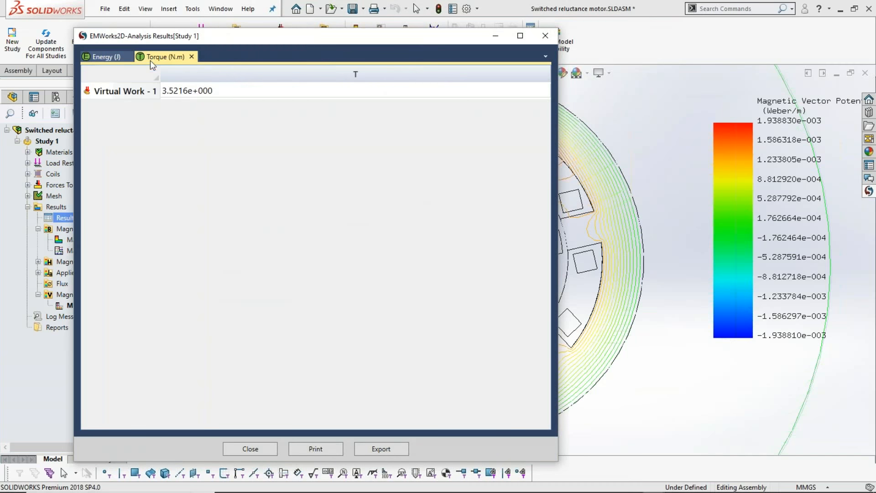
pyautogui.click(174, 94)
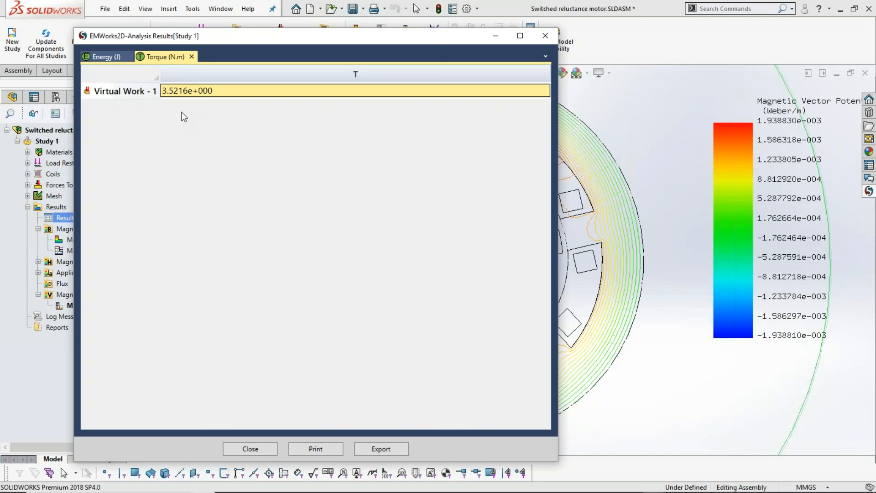
pyautogui.click(247, 449)
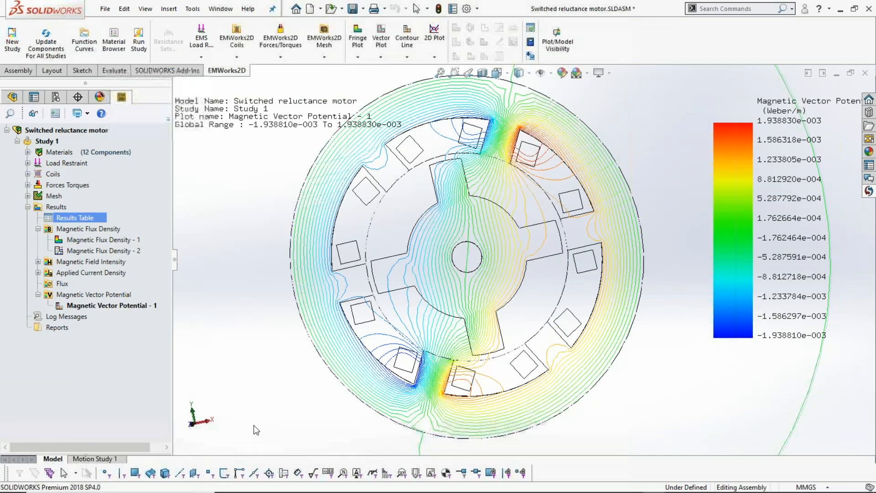
pyautogui.hotkey('alt', 'Tab')
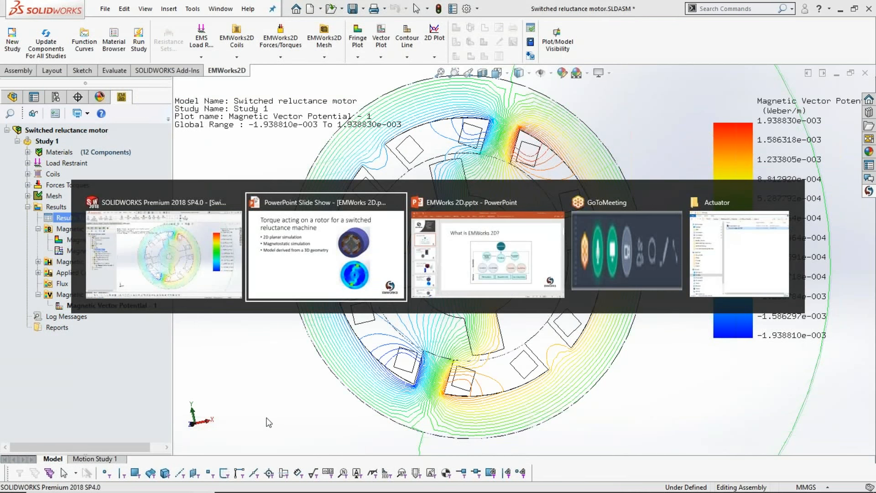
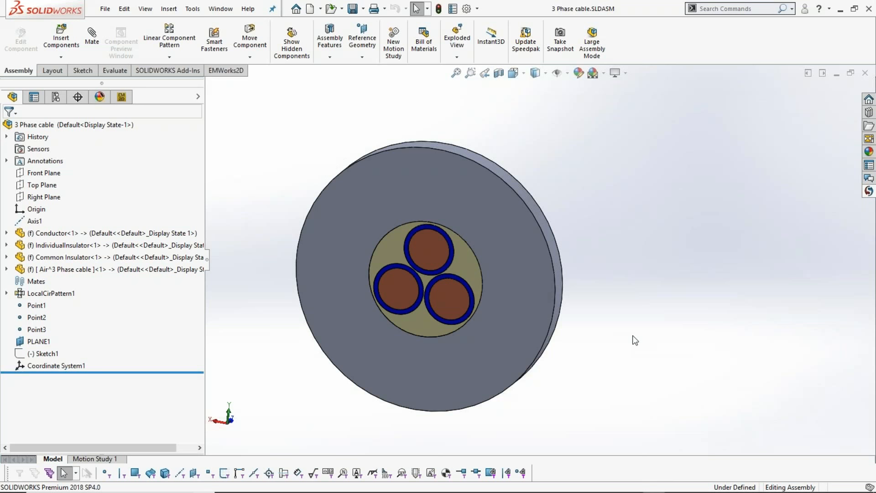
# - Create a planar 2D simplification of the 3 Phase cable assembly using PLANE1 as the section plane
pyautogui.click(126, 99)
pyautogui.click(56, 131)
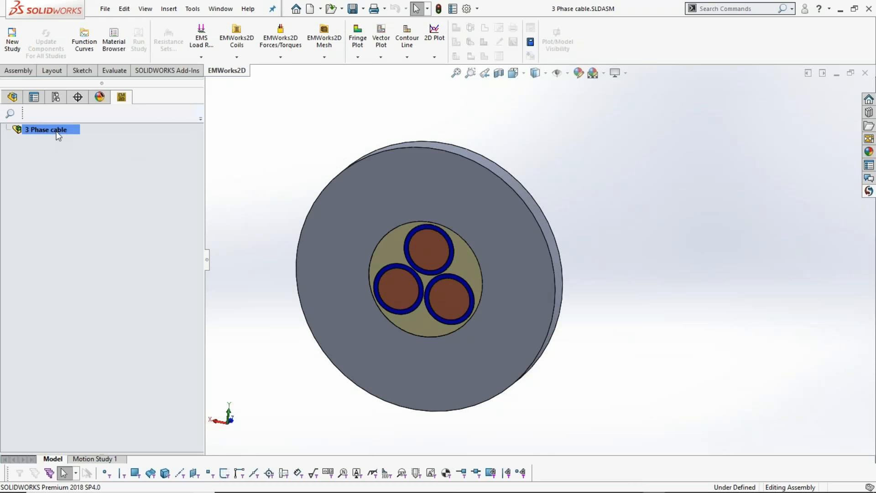
pyautogui.rightClick(56, 131)
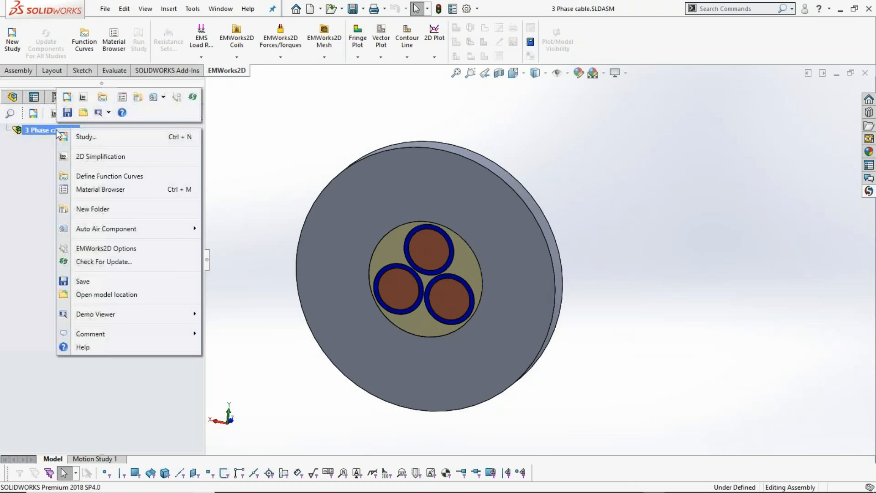
pyautogui.click(105, 156)
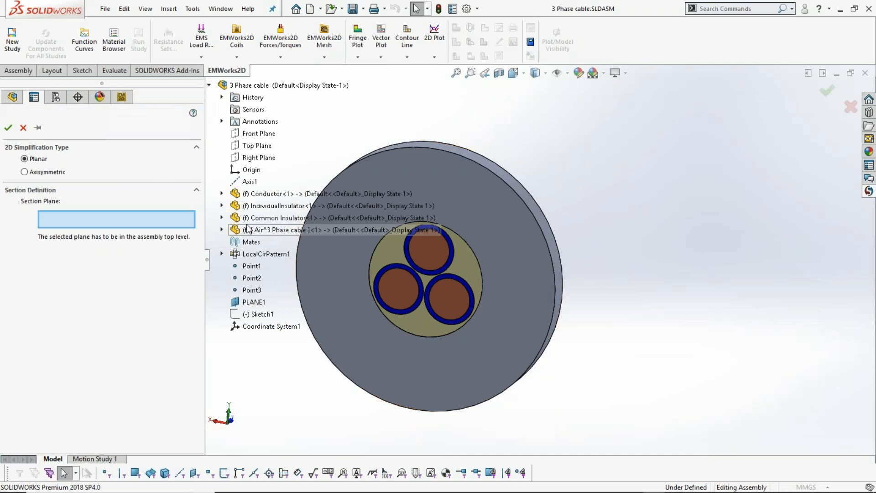
pyautogui.click(255, 303)
pyautogui.moveTo(635, 349); pyautogui.dragTo(622, 329, button='middle')
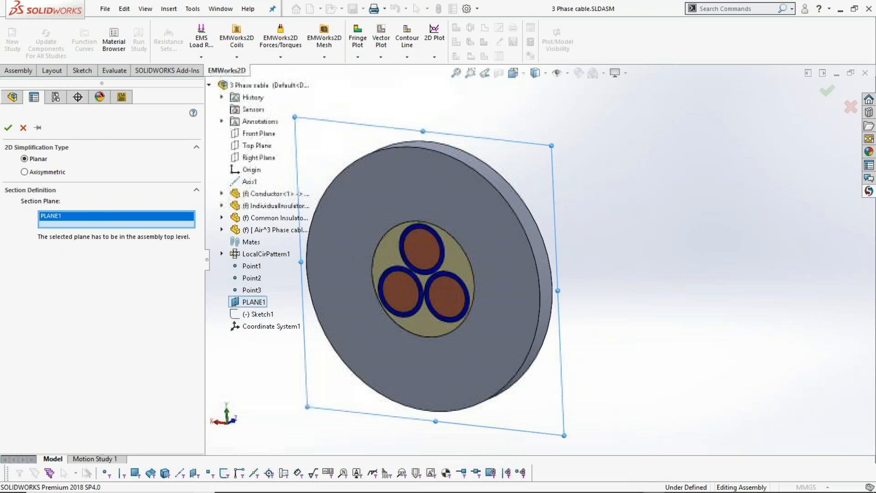
pyautogui.click(8, 129)
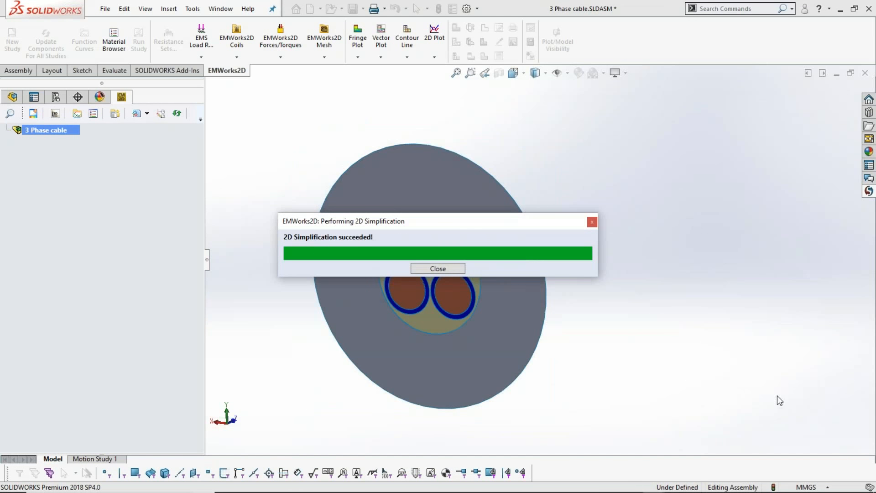
pyautogui.click(449, 270)
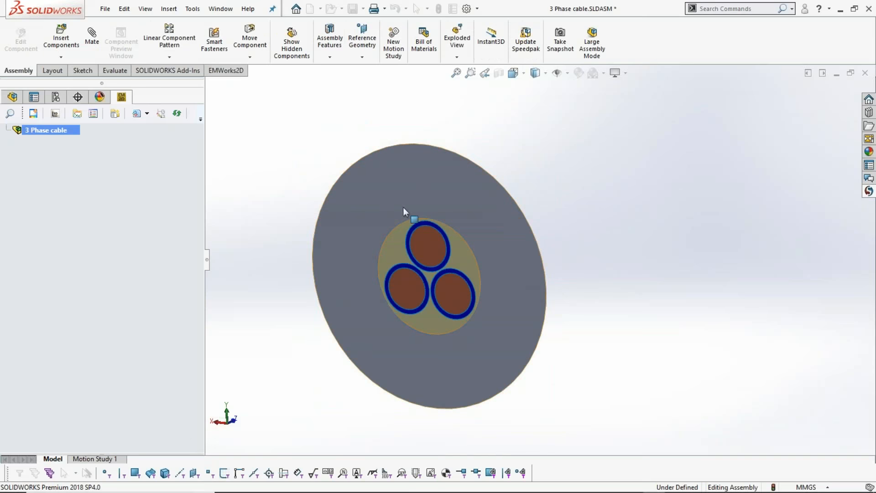
# - Create an electrostatic study named Study 1 with planar XY geometry referenced to Coordinate System1
pyautogui.moveTo(579, 301)
pyautogui.mouseDown(button='middle')
pyautogui.moveTo(505, 292)
pyautogui.moveTo(572, 286)
pyautogui.mouseUp(button='middle')
pyautogui.scroll(-2, 279, 226)
pyautogui.moveTo(656, 322); pyautogui.dragTo(695, 331, button='middle')
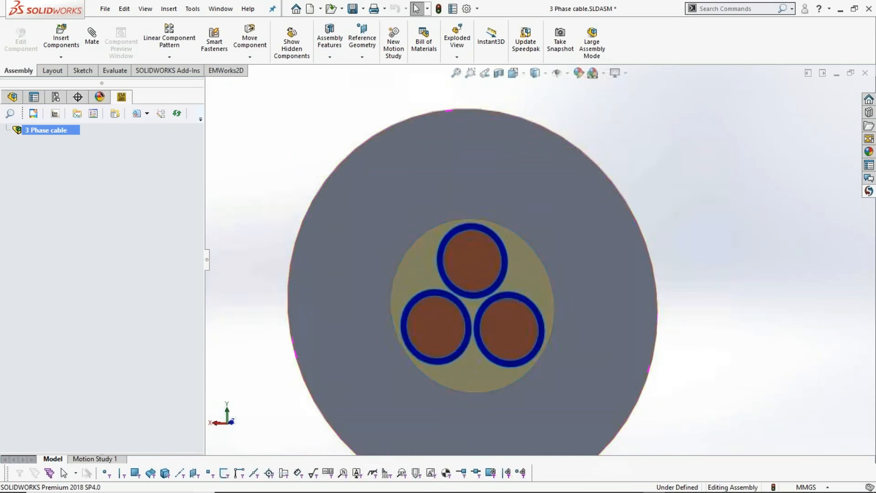
pyautogui.rightClick(61, 136)
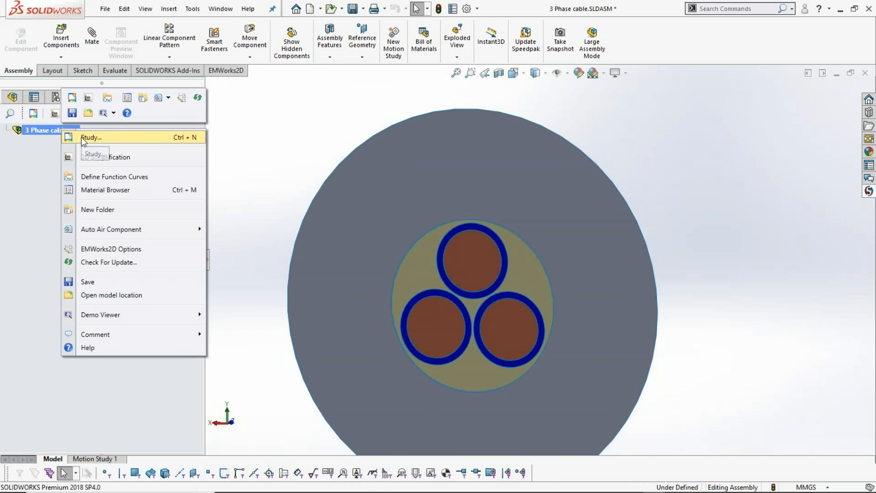
pyautogui.click(81, 136)
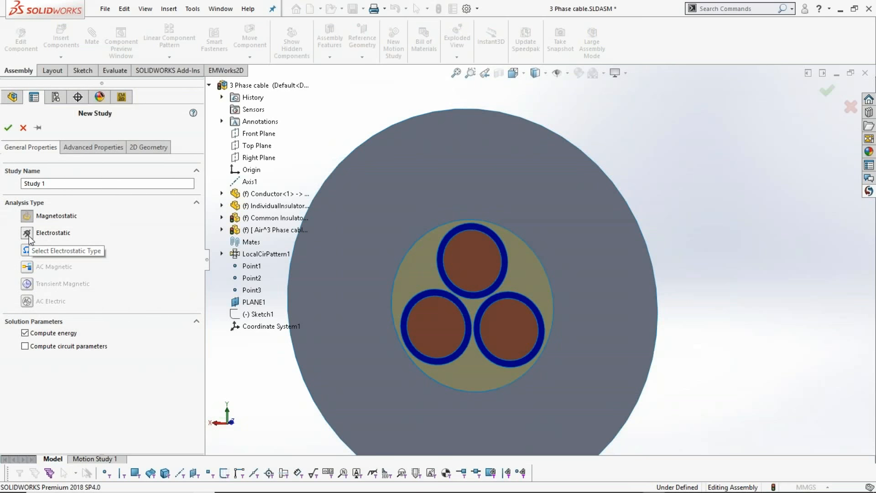
pyautogui.click(27, 234)
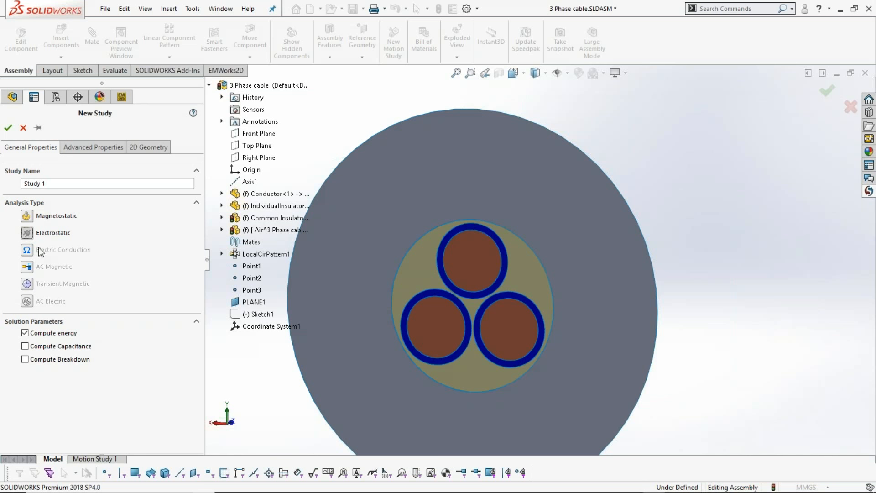
pyautogui.click(147, 148)
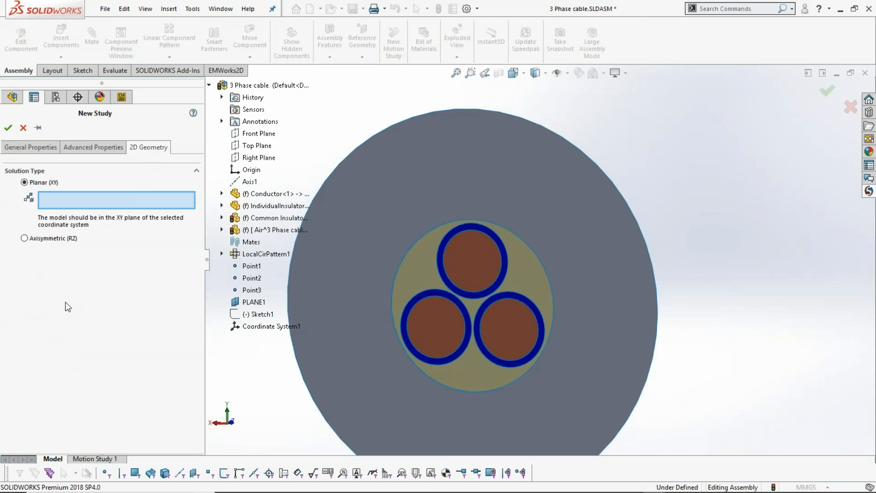
pyautogui.click(263, 327)
pyautogui.moveTo(612, 387); pyautogui.dragTo(584, 392, button='middle')
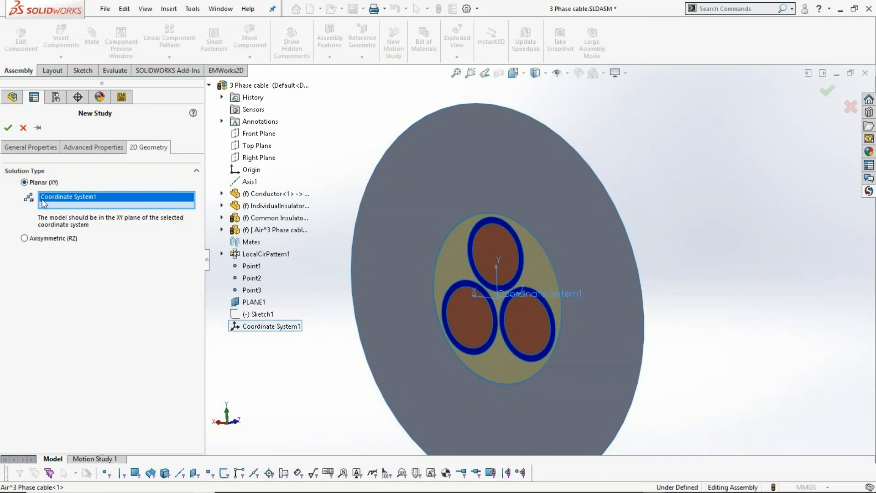
pyautogui.click(8, 128)
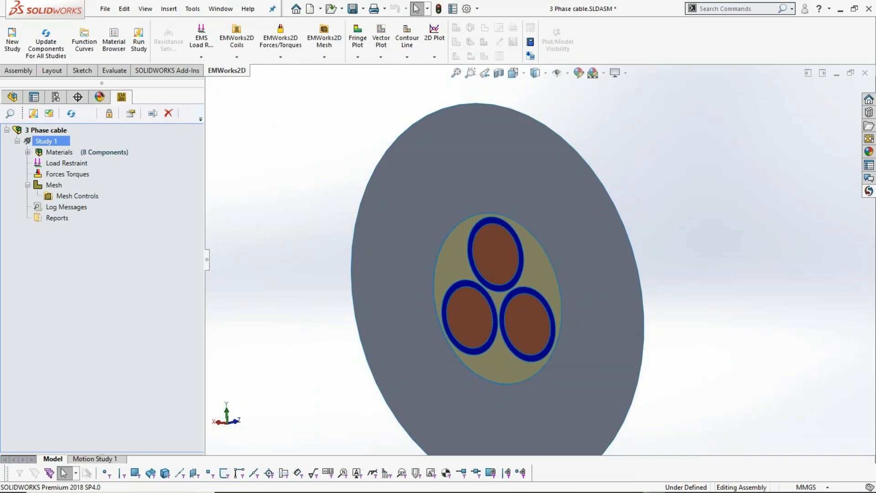
# - Assign the favorite material Air to the surface body of the outer air region in Study 1
pyautogui.click(27, 152)
pyautogui.moveTo(328, 359); pyautogui.dragTo(331, 358, button='middle')
pyautogui.scroll(2, 332, 359)
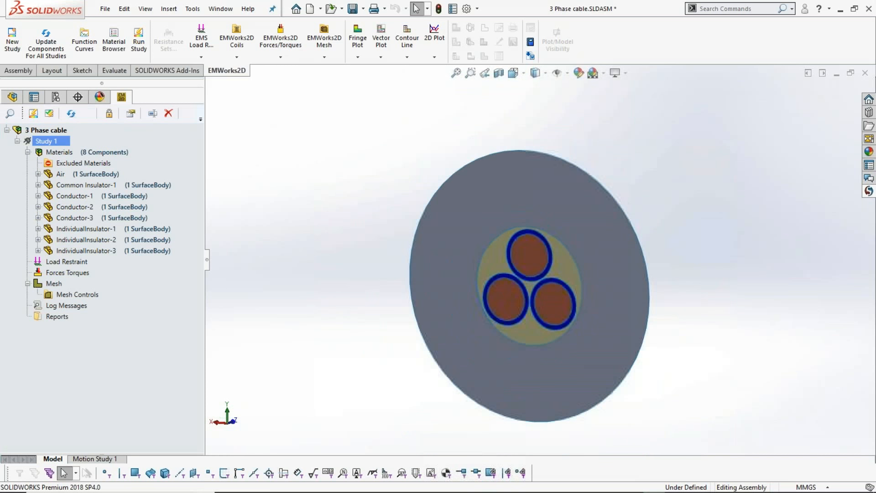
pyautogui.click(467, 346)
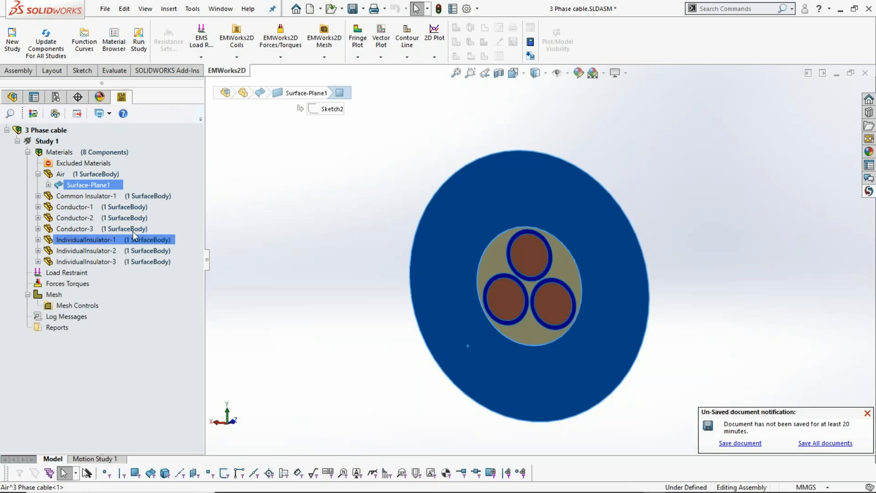
pyautogui.rightClick(93, 185)
pyautogui.moveTo(133, 208)
pyautogui.click(218, 209)
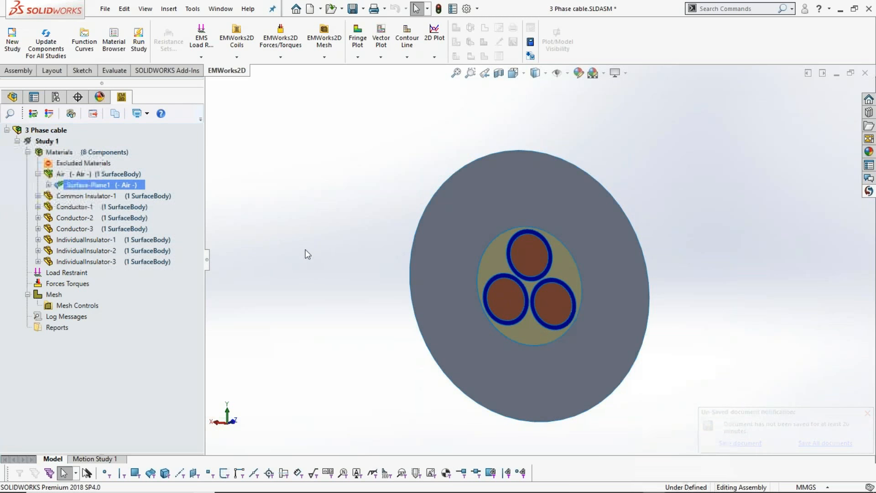
# - Assign the favorite material Copper to Conductor-1, Conductor-2 and Conductor-3 together
pyautogui.click(87, 207)
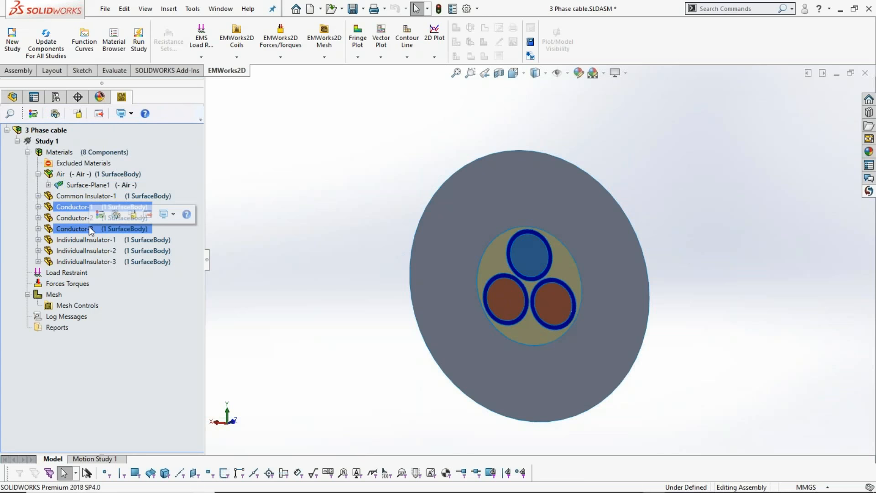
pyautogui.keyDown('shift'); pyautogui.click(89, 226); pyautogui.keyUp('shift')
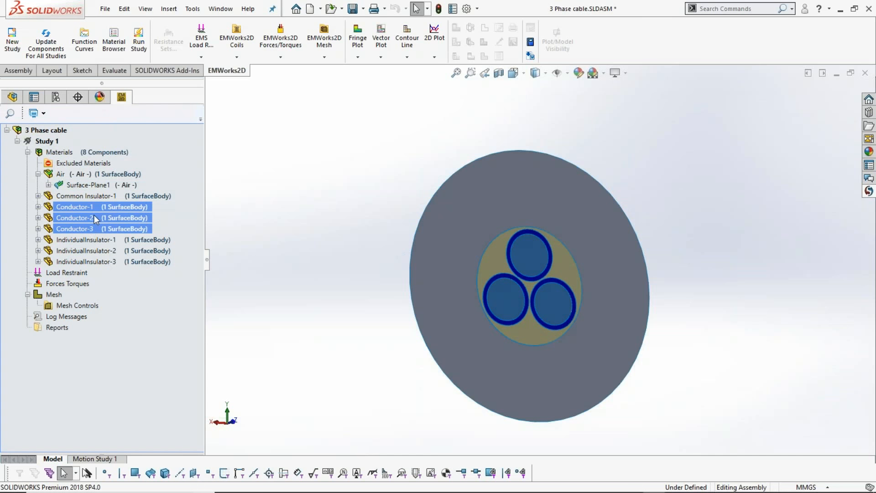
pyautogui.rightClick(95, 215)
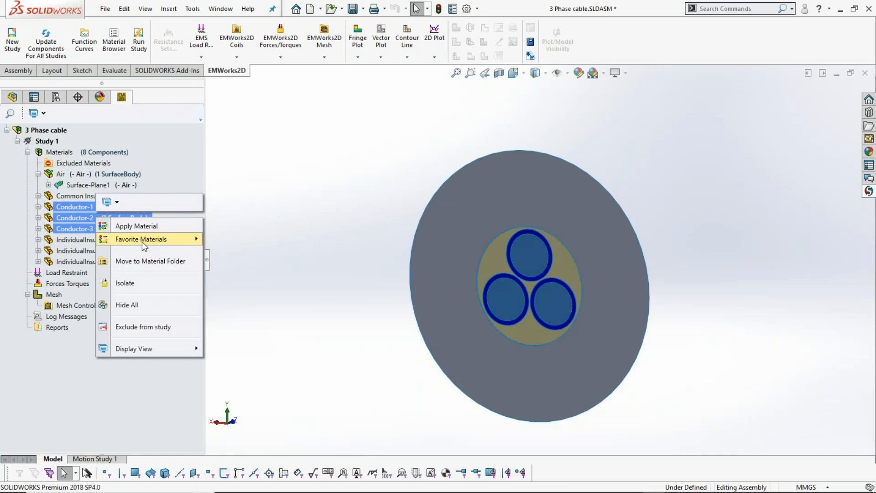
pyautogui.moveTo(150, 239)
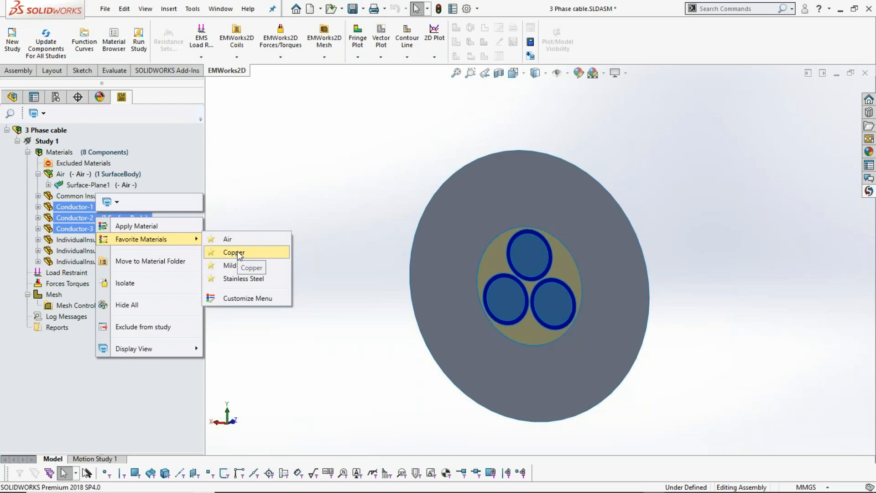
pyautogui.click(234, 252)
# - Apply Perforated TFE from the Cables material library to IndividualInsulator-1, IndividualInsulator-2 and IndividualInsulator-3
pyautogui.keyDown('ctrl'); pyautogui.click(137, 261); pyautogui.keyUp('ctrl')
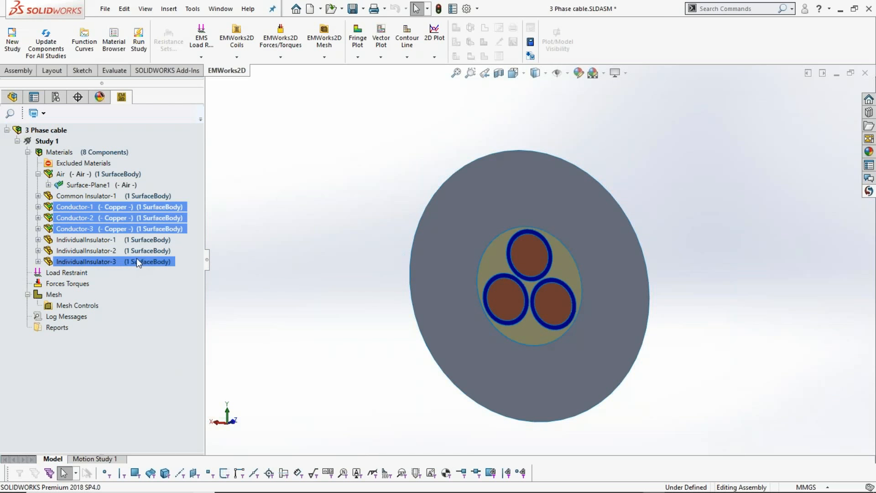
pyautogui.keyDown('ctrl'); pyautogui.click(126, 240); pyautogui.keyUp('ctrl')
pyautogui.keyDown('ctrl'); pyautogui.click(127, 251); pyautogui.keyUp('ctrl')
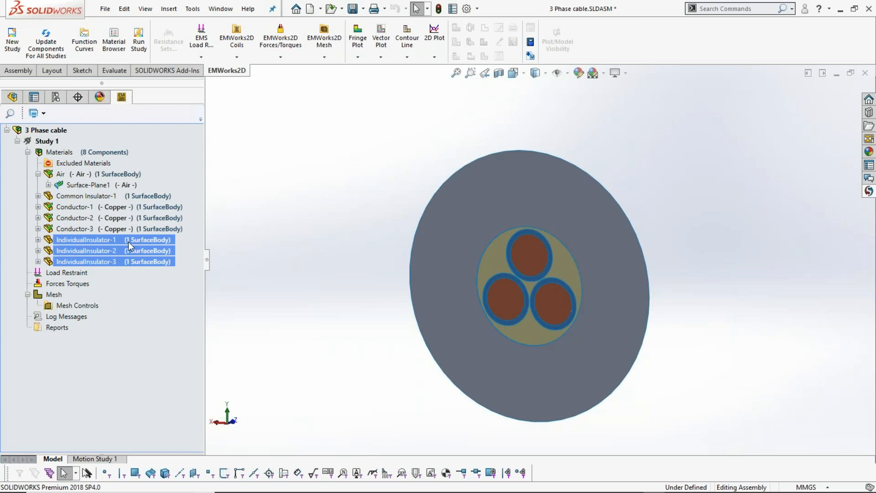
pyautogui.scroll(-2, 509, 295)
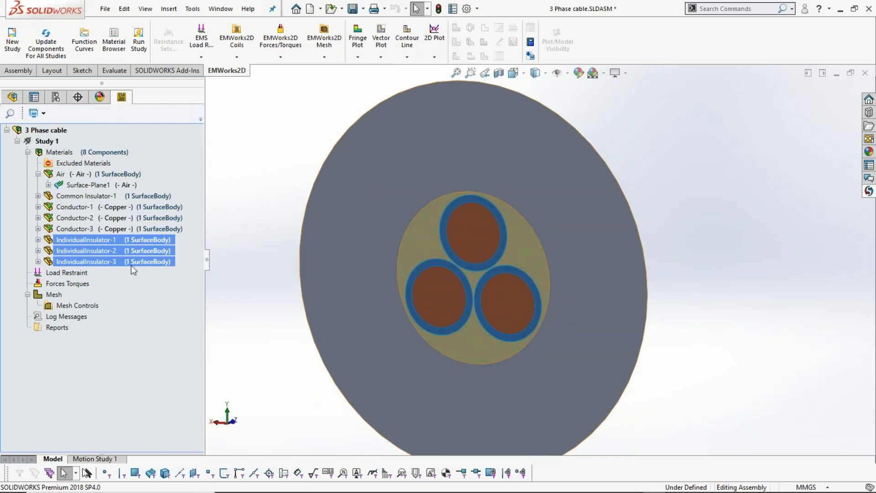
pyautogui.rightClick(133, 251)
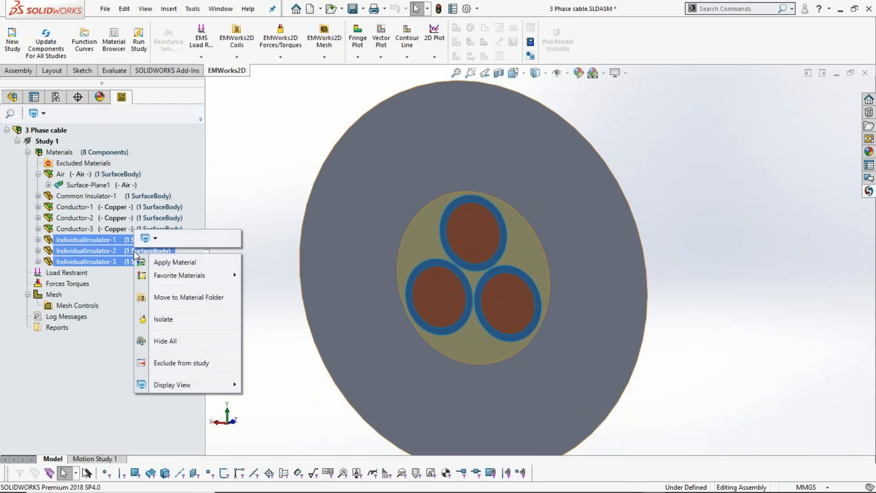
pyautogui.click(164, 262)
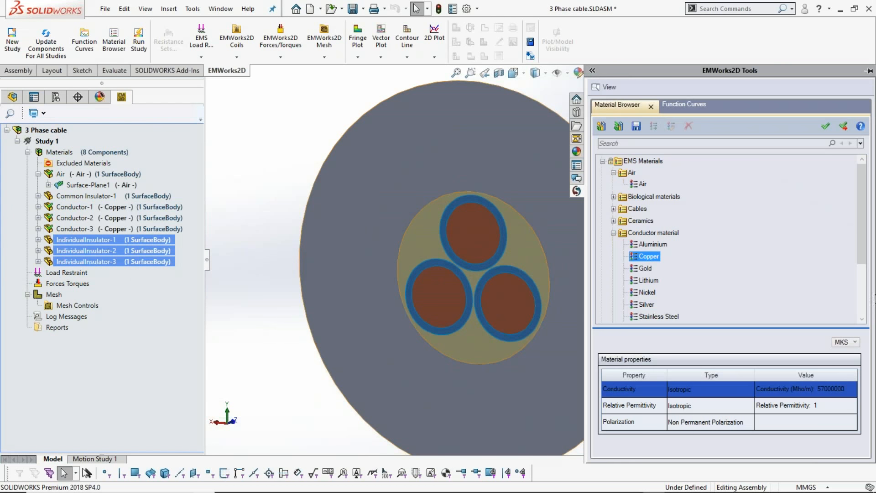
pyautogui.click(614, 233)
pyautogui.click(613, 208)
pyautogui.click(648, 281)
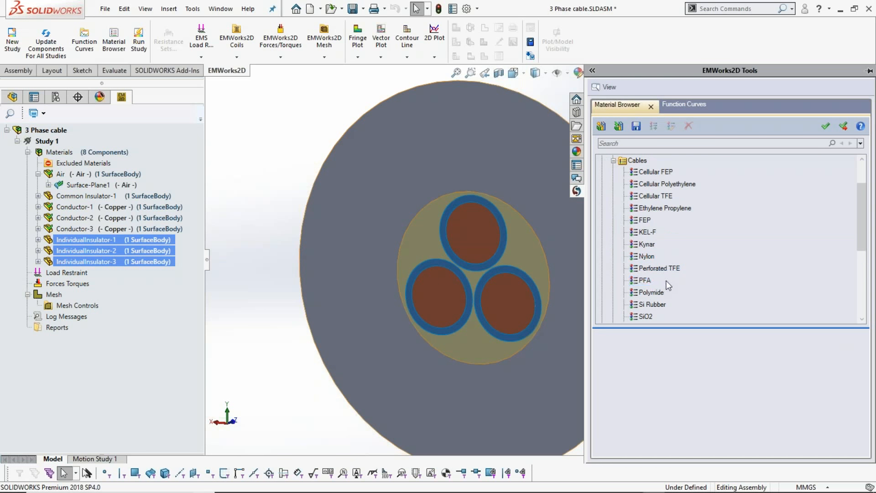
pyautogui.click(657, 269)
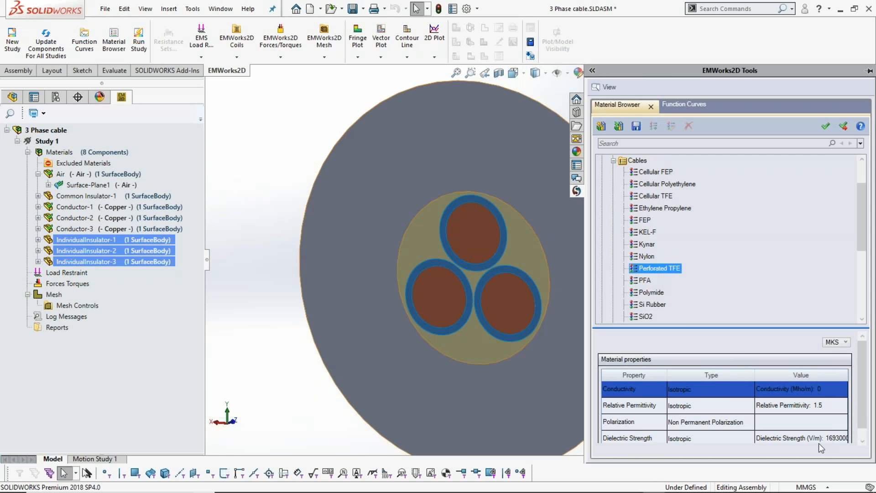
pyautogui.click(844, 127)
# - Apply Cellular Polyethylene from the Cables material library to Common Insulator-1
pyautogui.keyDown('ctrl'); pyautogui.click(112, 198); pyautogui.keyUp('ctrl')
pyautogui.click(112, 197)
pyautogui.rightClick(112, 197)
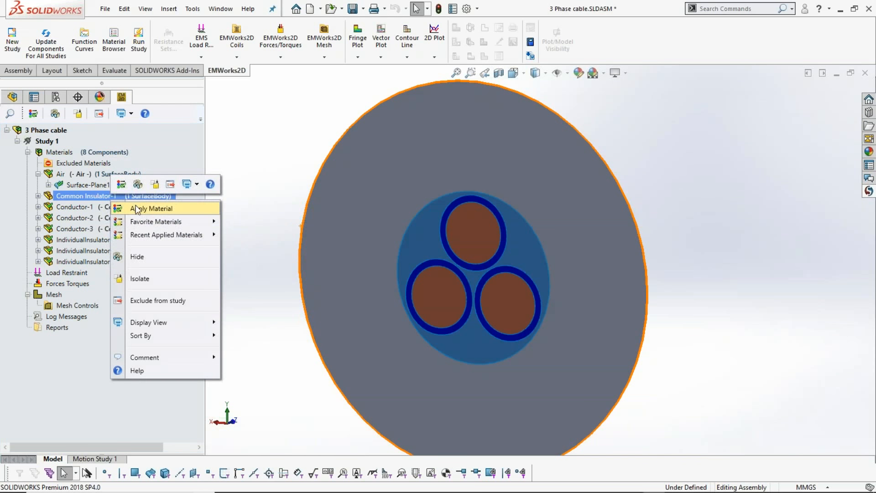
pyautogui.click(139, 209)
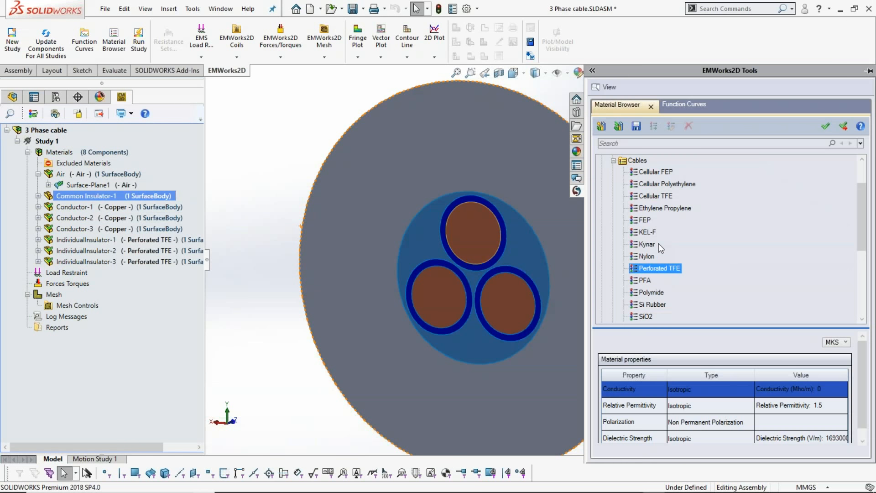
pyautogui.click(663, 208)
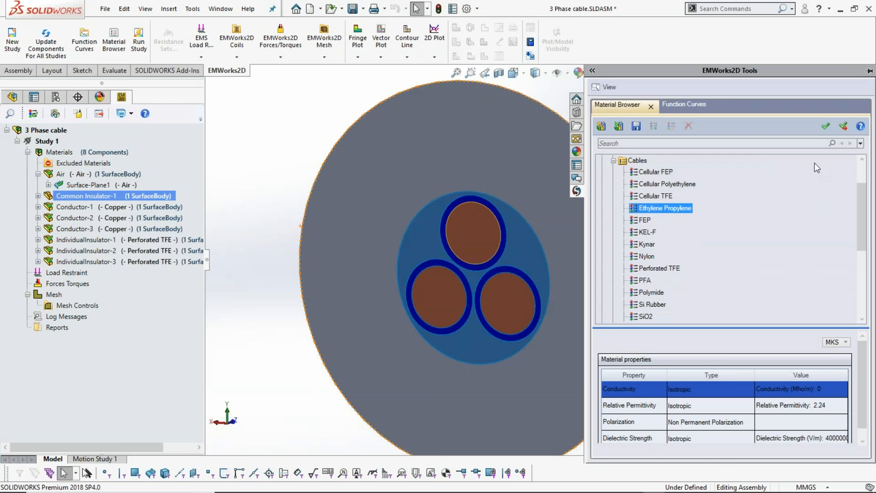
pyautogui.click(664, 184)
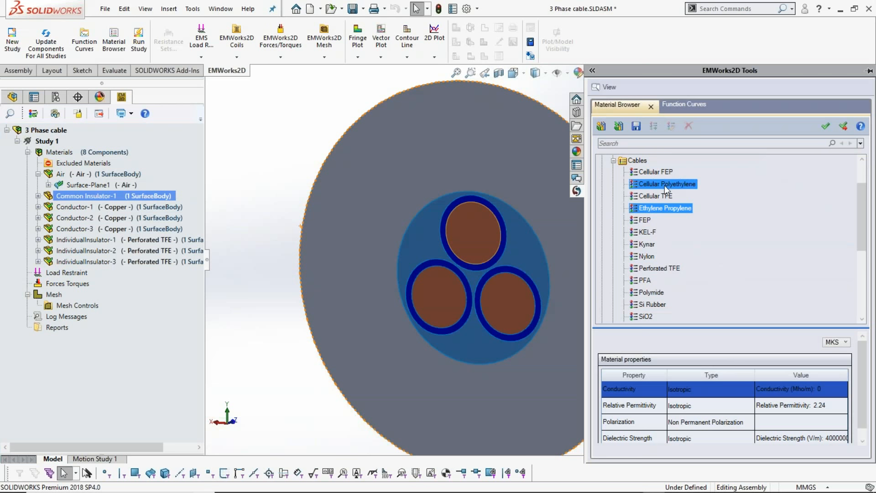
pyautogui.click(841, 128)
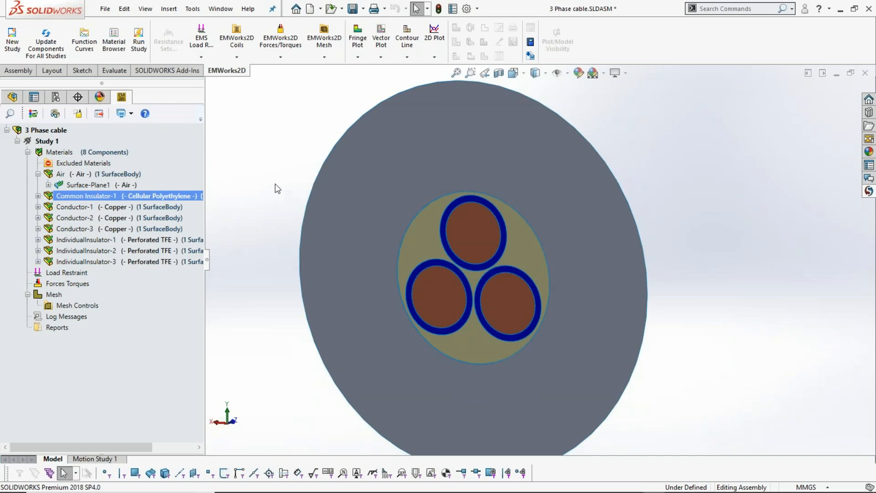
# - Apply a fixed voltage of 10000 V to the face of Conductor-1, the upper conductor
pyautogui.click(28, 152)
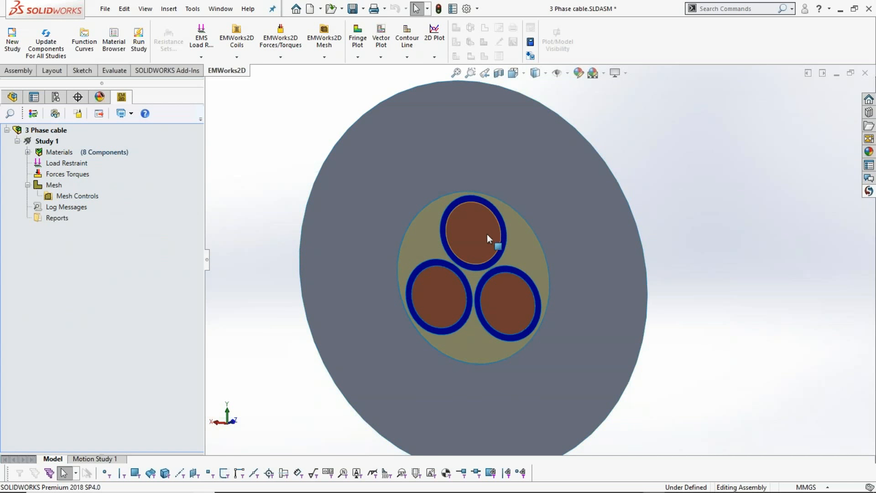
pyautogui.click(65, 165)
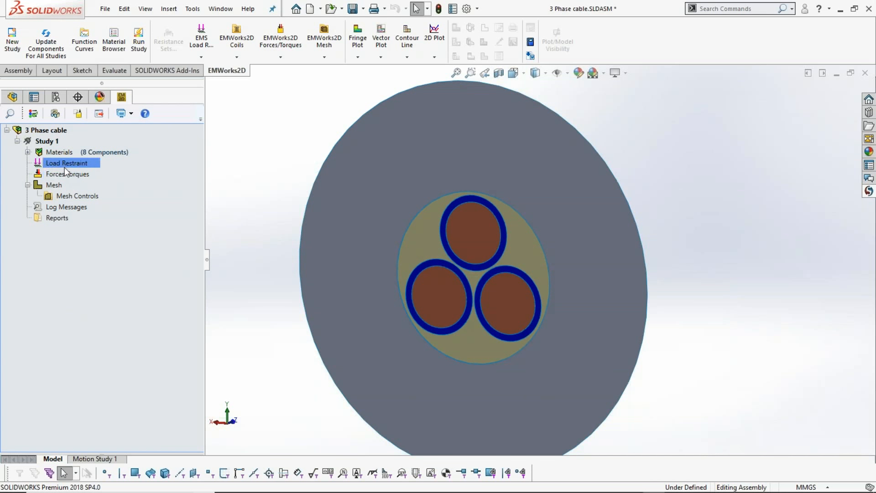
pyautogui.rightClick(64, 164)
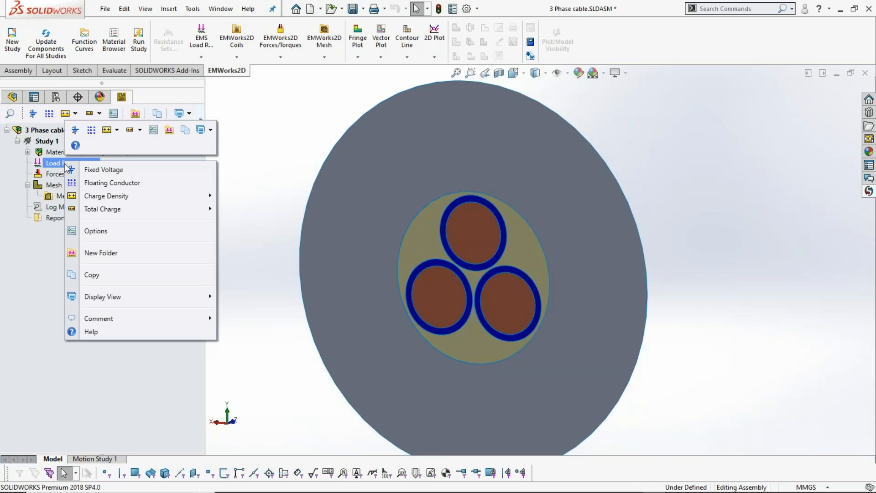
pyautogui.click(98, 169)
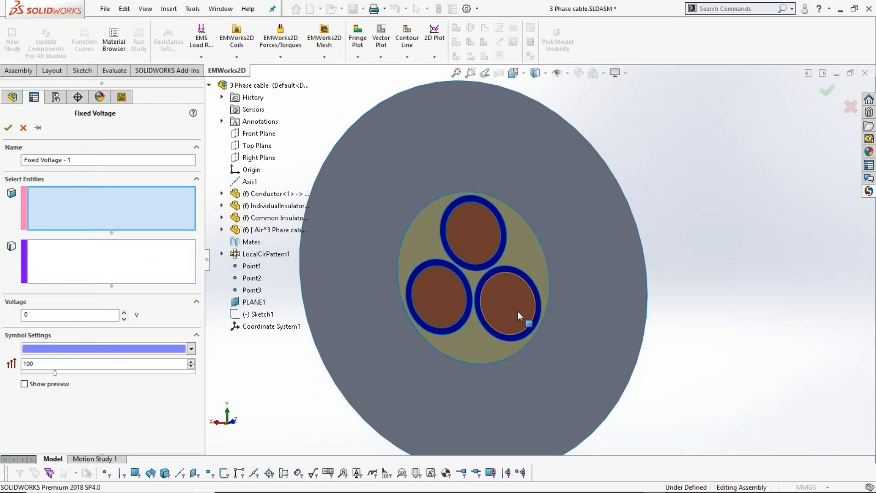
pyautogui.click(472, 238)
pyautogui.click(39, 314)
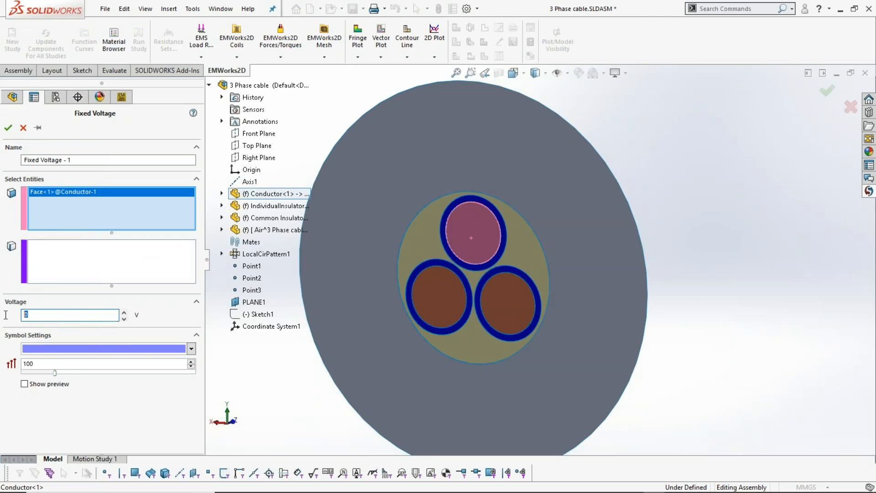
pyautogui.write('10000')
pyautogui.click(11, 130)
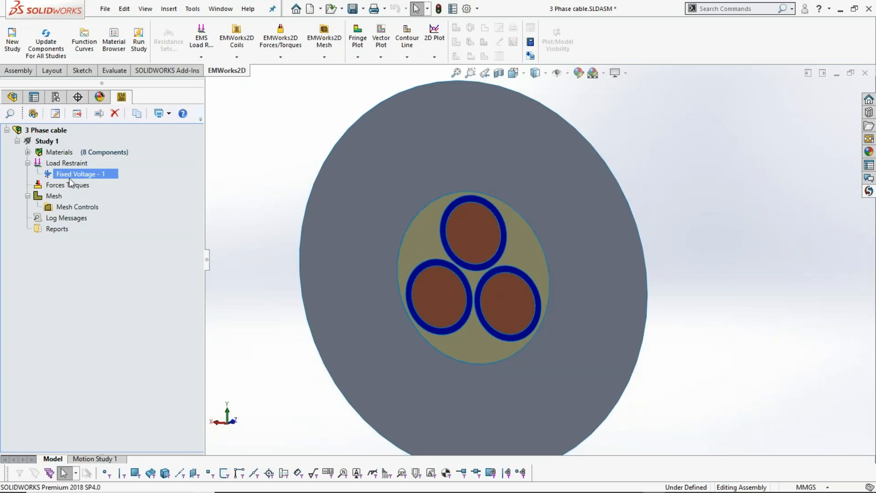
# - Apply a fixed voltage of -5000 V to the face of Conductor-3, the lower-left conductor of the cable
pyautogui.rightClick(64, 163)
pyautogui.click(78, 171)
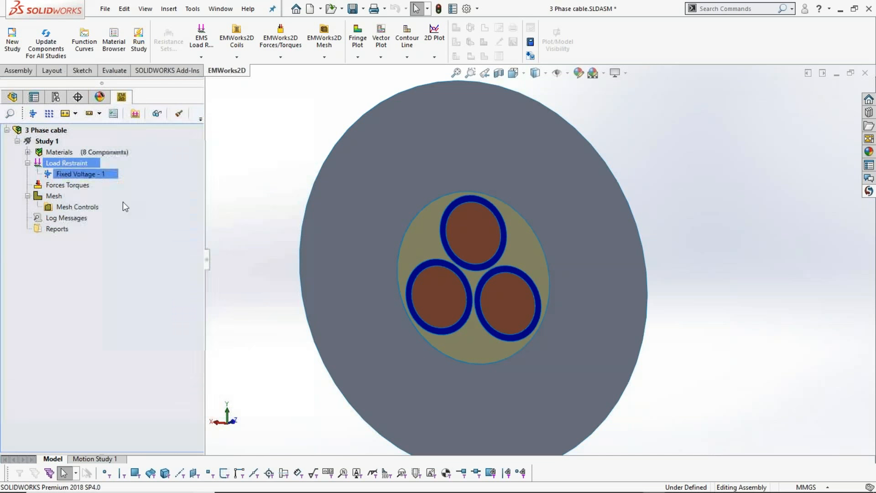
pyautogui.click(434, 293)
pyautogui.doubleClick(42, 313)
pyautogui.write('-5000')
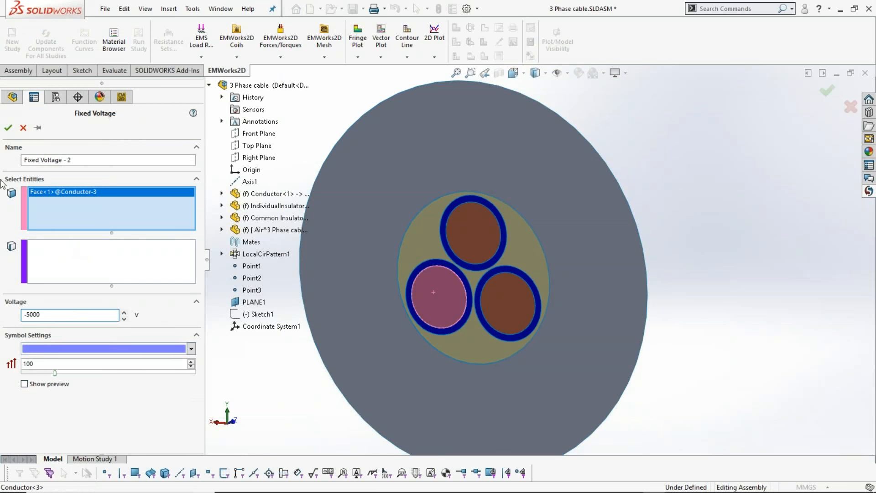
pyautogui.click(8, 127)
# - Apply a fixed voltage of -5000 V to the face of Conductor-2, the lower-right conductor of the cable
pyautogui.keyDown('ctrl'); pyautogui.click(63, 177); pyautogui.keyUp('ctrl')
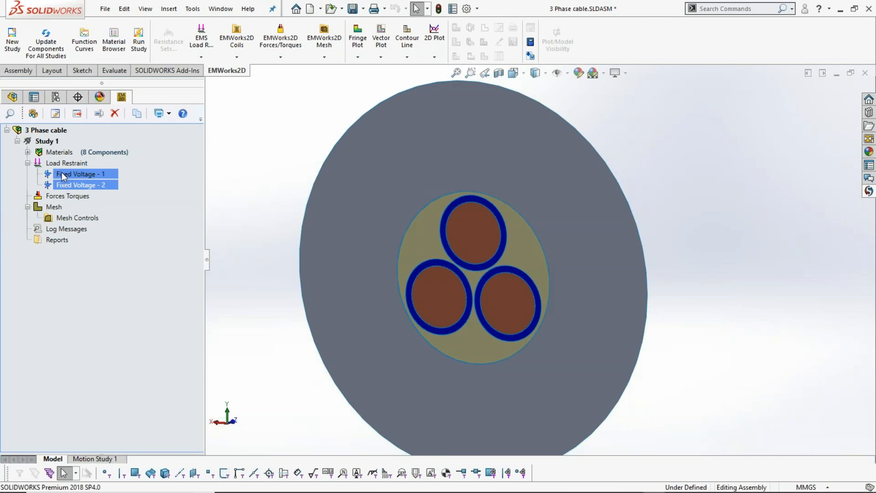
pyautogui.rightClick(63, 162)
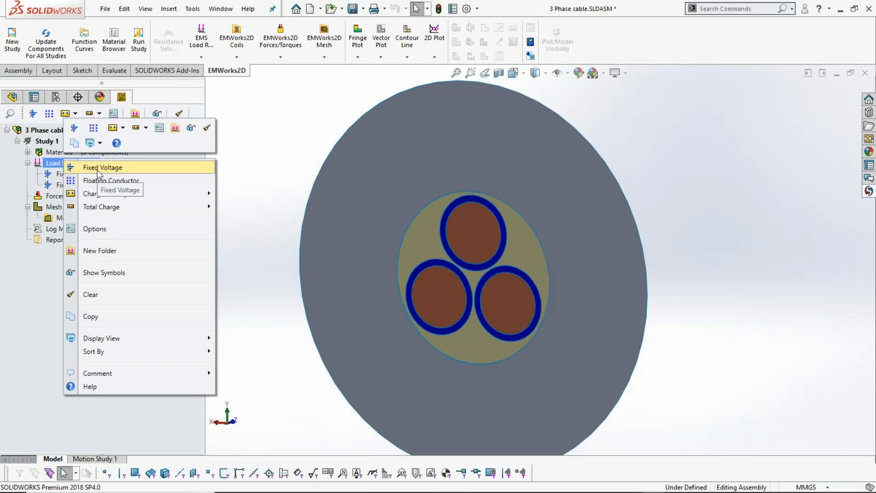
pyautogui.click(97, 169)
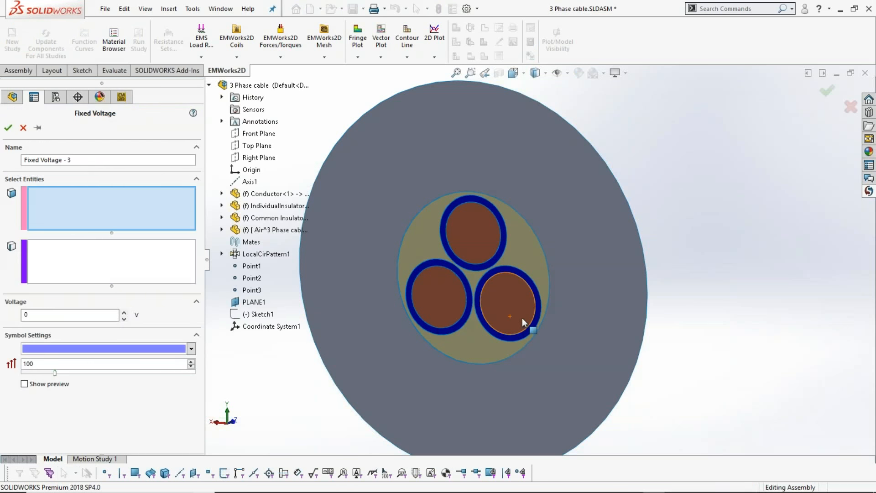
pyautogui.click(522, 318)
pyautogui.doubleClick(69, 314)
pyautogui.write('-5000')
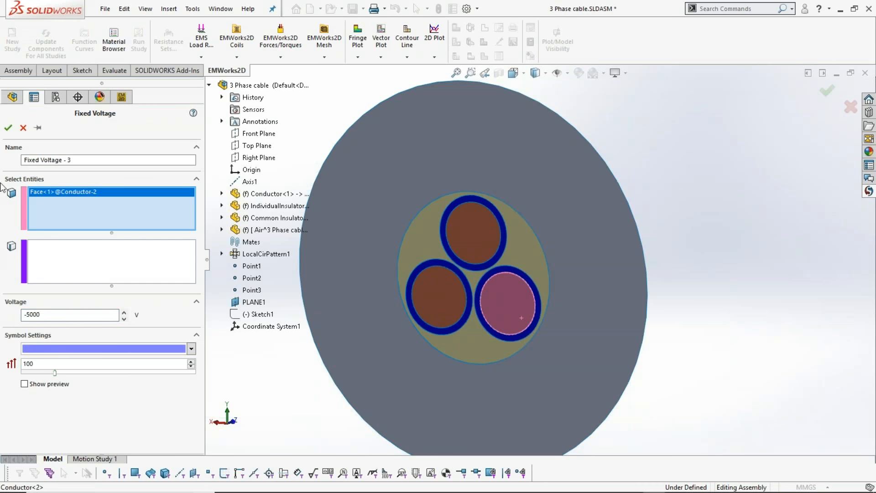
pyautogui.click(8, 128)
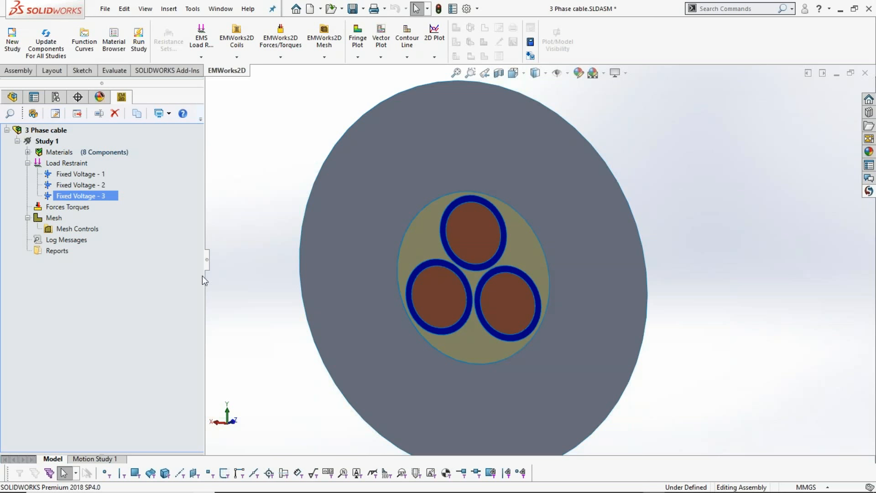
# - Run the electrostatic Study 1 of the three-phase cable
pyautogui.click(50, 141)
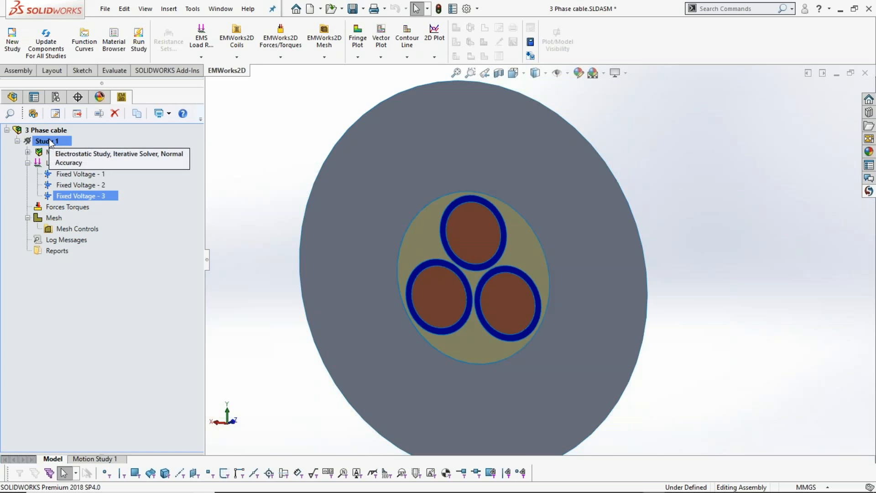
pyautogui.rightClick(50, 143)
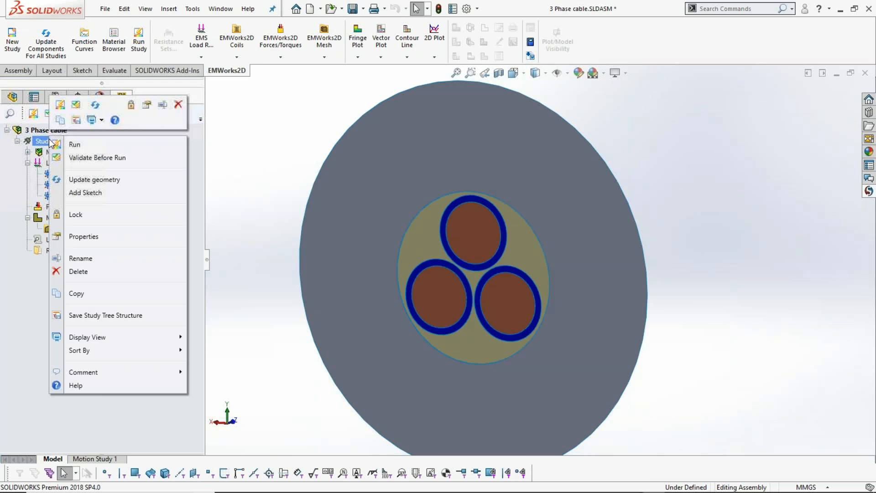
pyautogui.click(85, 144)
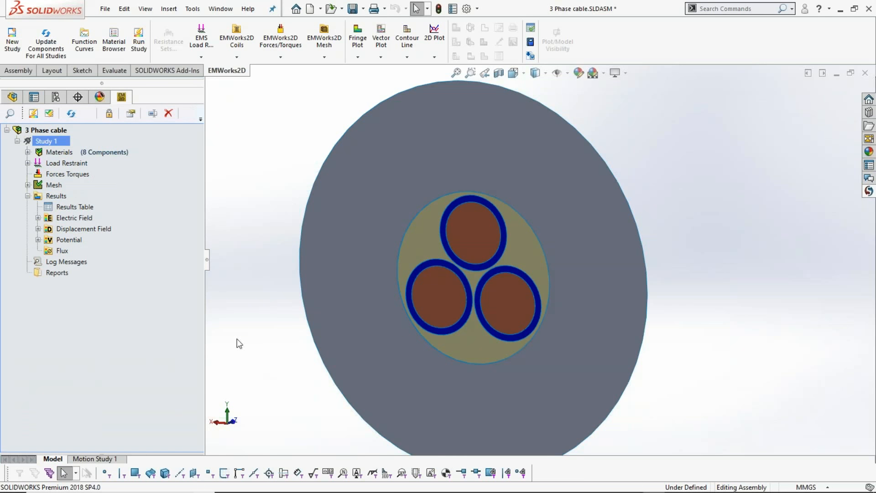
# - Display the resultant electric field plot, Electric Field - 1, and examine the area between the conductors
pyautogui.click(39, 218)
pyautogui.click(75, 229)
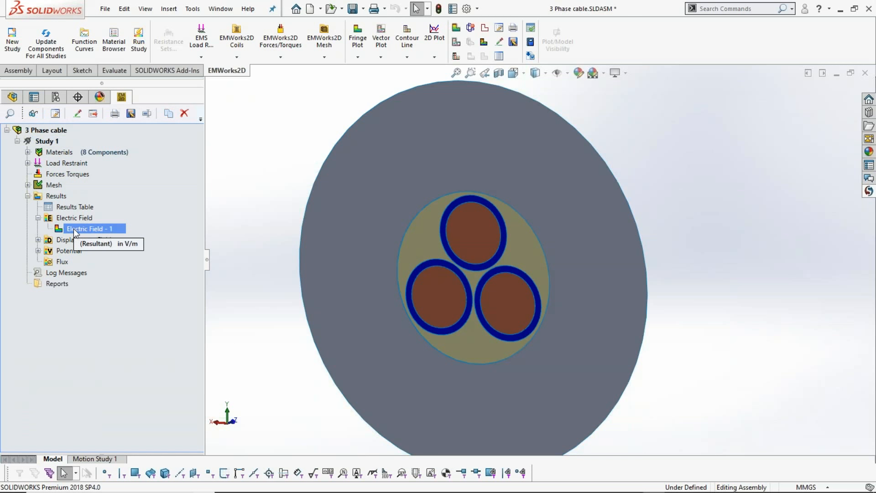
pyautogui.doubleClick(75, 230)
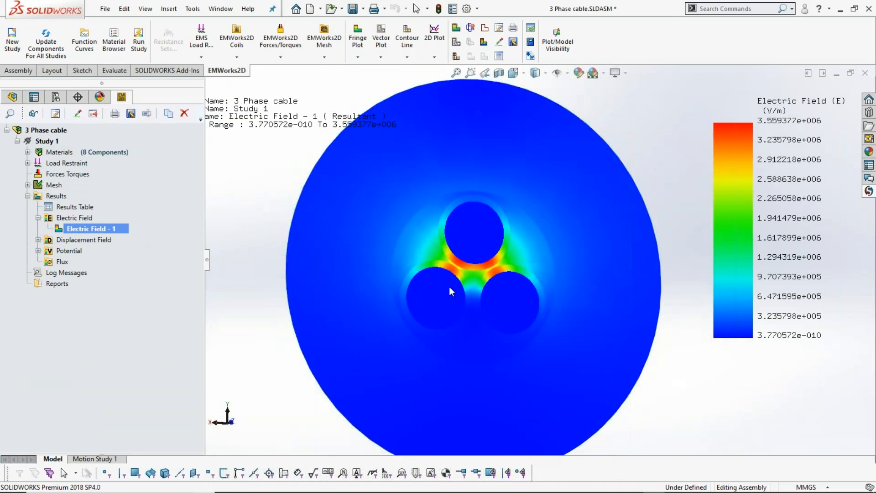
pyautogui.scroll(-2, 449, 286)
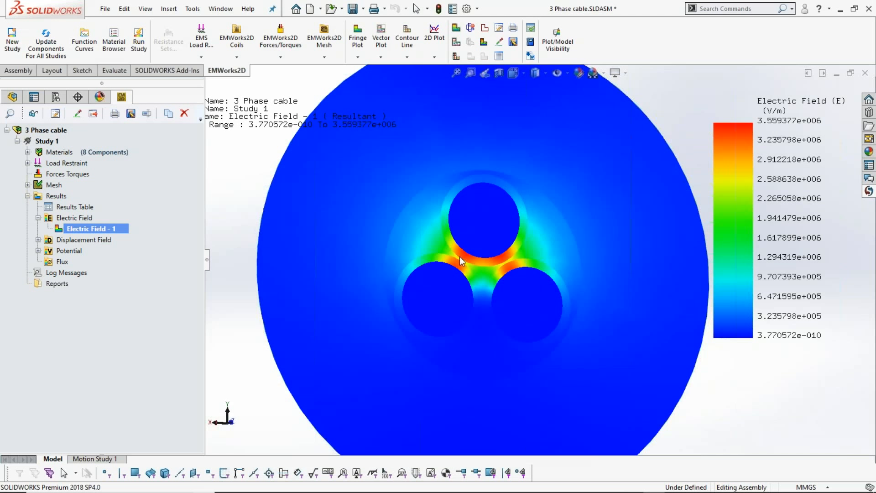
# - Review the materials assigned to the cable's insulators and conductors in Study 1 alongside the electric field plot
pyautogui.click(27, 152)
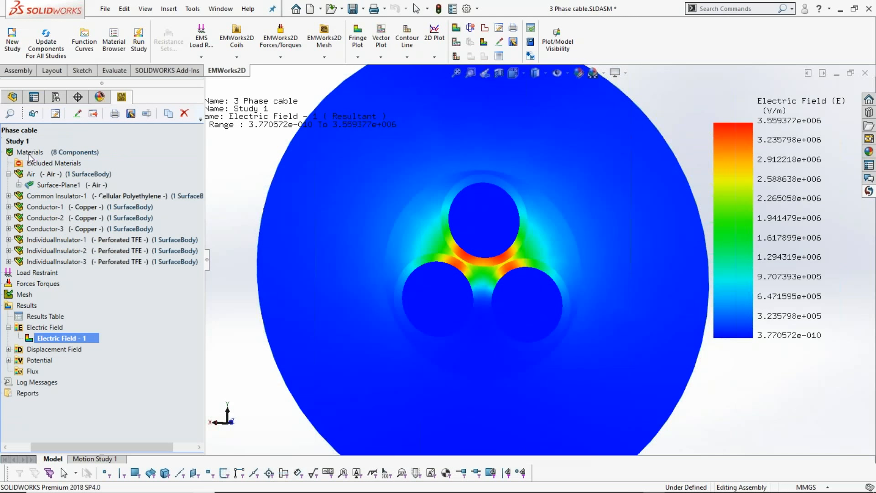
pyautogui.click(115, 261)
pyautogui.moveTo(116, 261)
pyautogui.moveTo(133, 448); pyautogui.dragTo(112, 451)
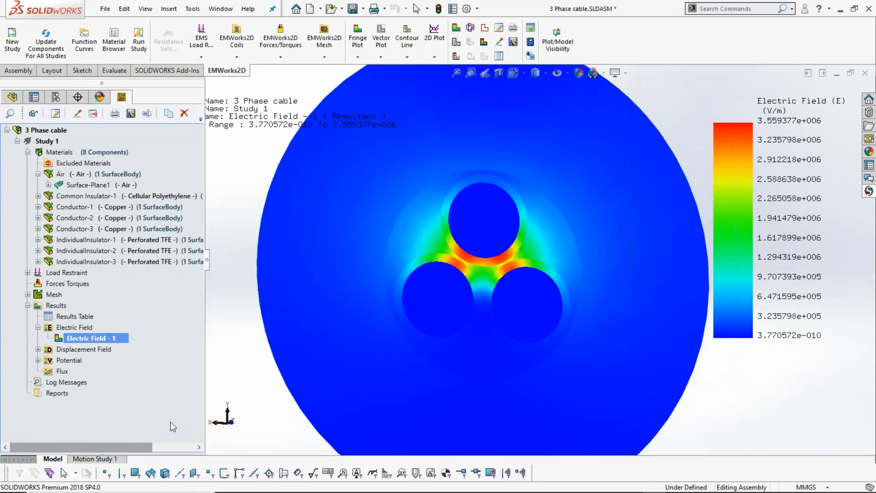
# - Display the Potential - 1 result plot across the cable and surrounding air region
pyautogui.scroll(2, 340, 347)
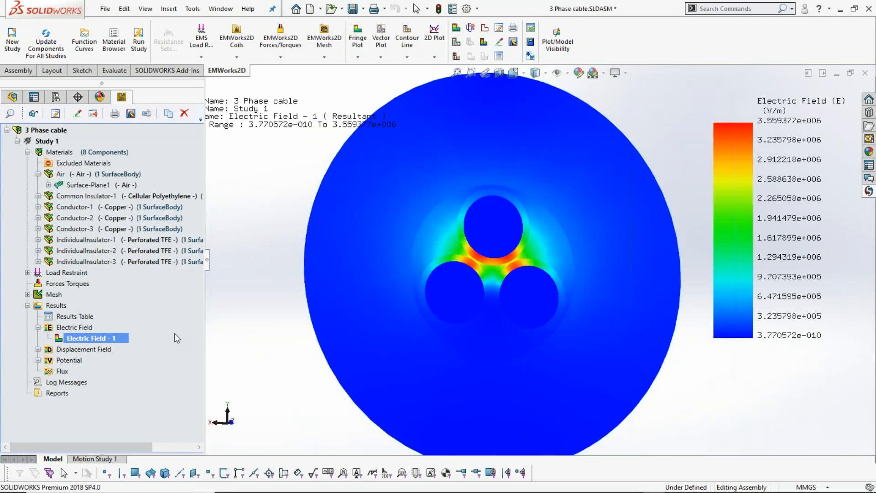
pyautogui.click(39, 360)
pyautogui.doubleClick(100, 371)
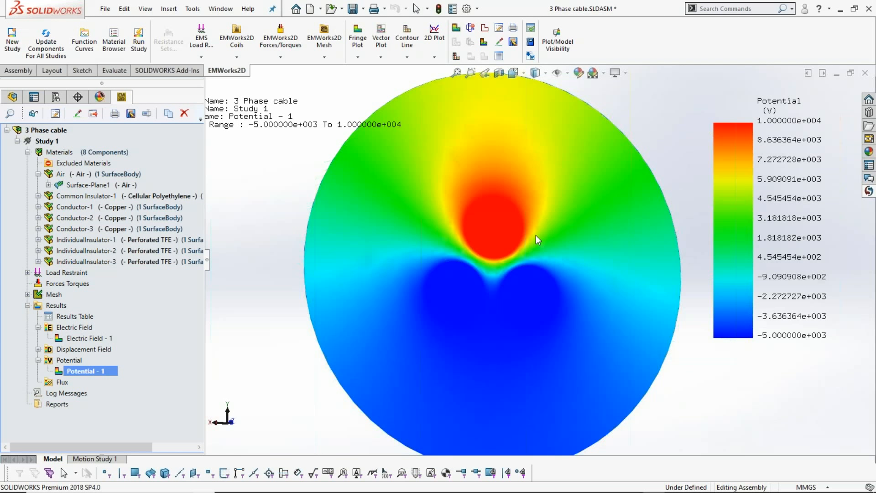
# - Cycle through the open windows to switch away from the potential results
pyautogui.hotkey('alt', 'Tab')
pyautogui.hotkey('alt', 'Tab')
pyautogui.hotkey('alt', 'Tab')
pyautogui.hotkey('alt', 'Tab')
pyautogui.hotkey('alt', 'Tab')
pyautogui.hotkey('alt', 'Tab')
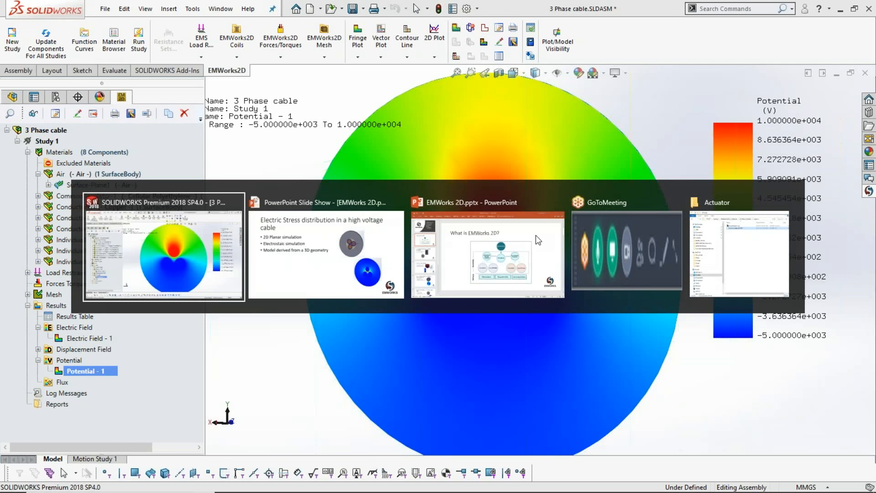